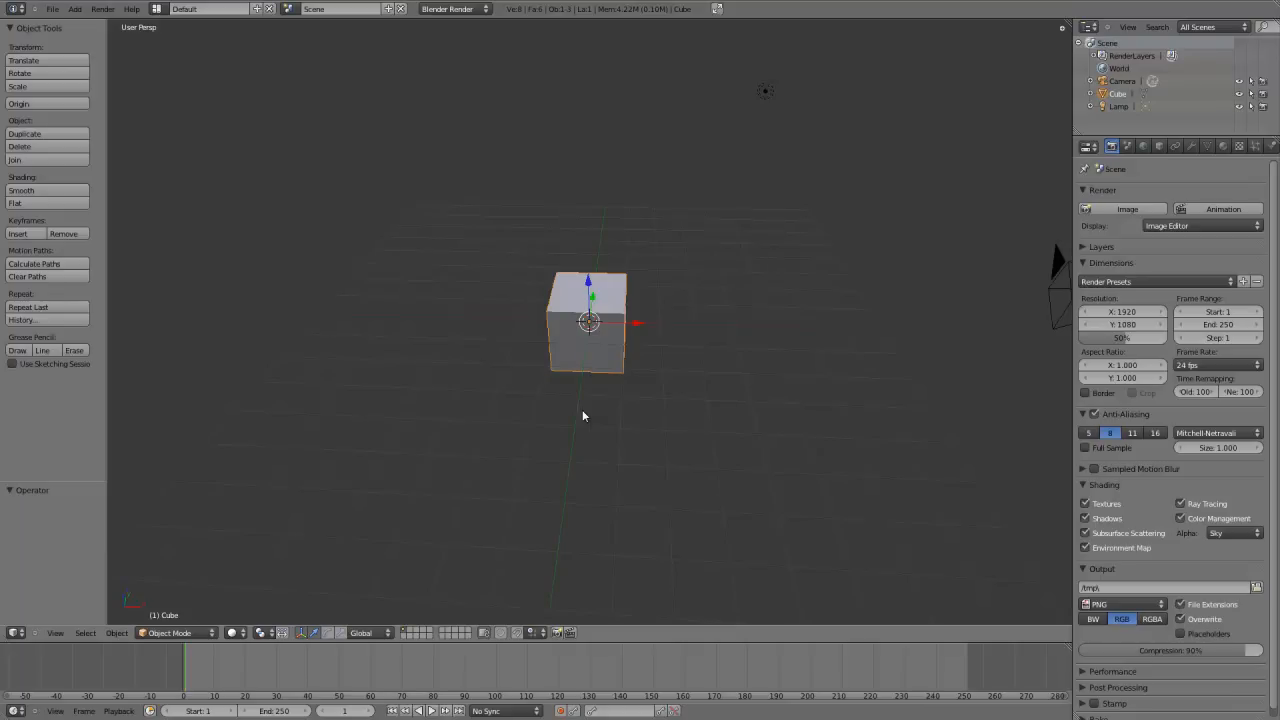
Step: Delete the default cube and add a Monkey mesh in its place
{"action": "key", "text": "x"}
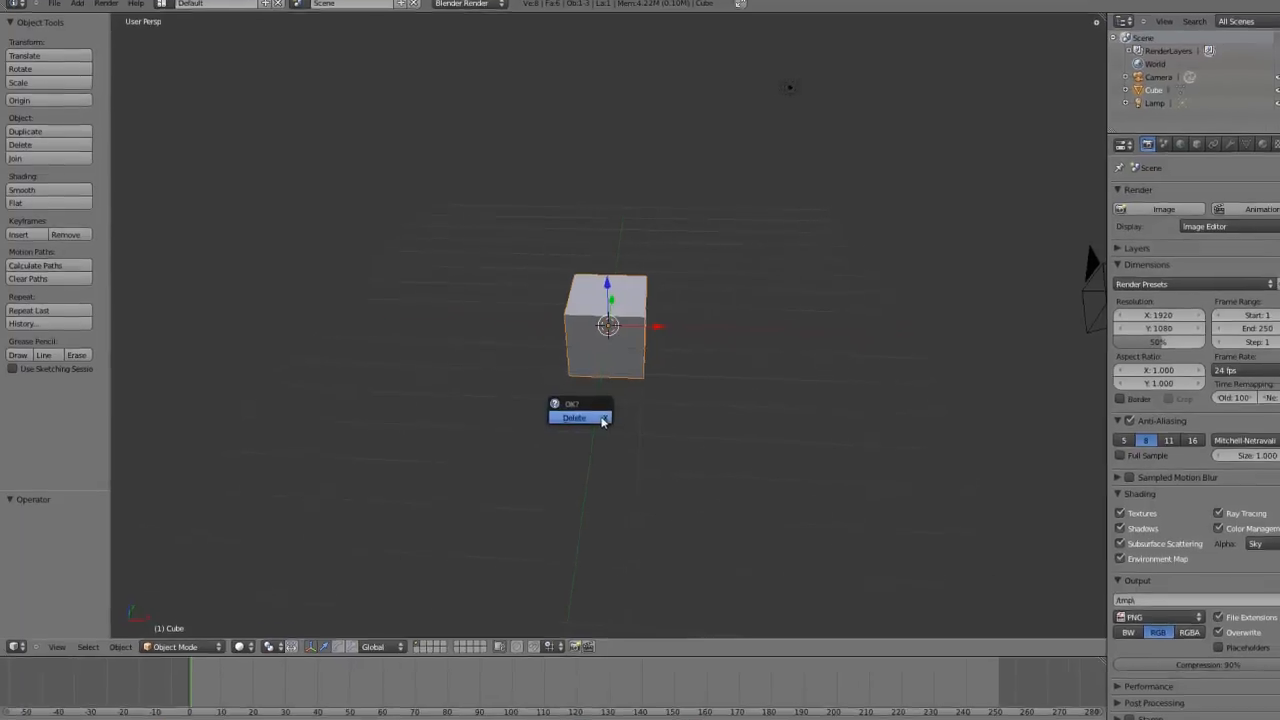
{"action": "left_click", "coordinate": [584, 416]}
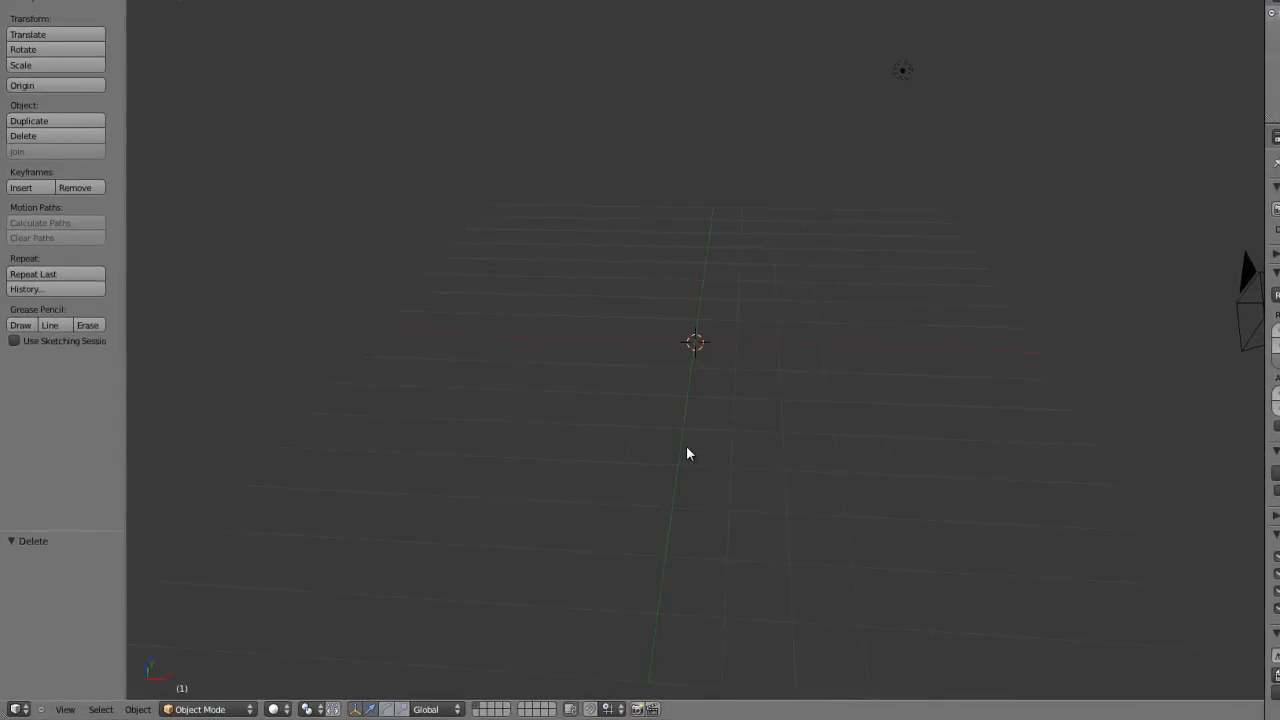
{"action": "key", "text": "shift+a"}
{"action": "mouse_move", "coordinate": [690, 446]}
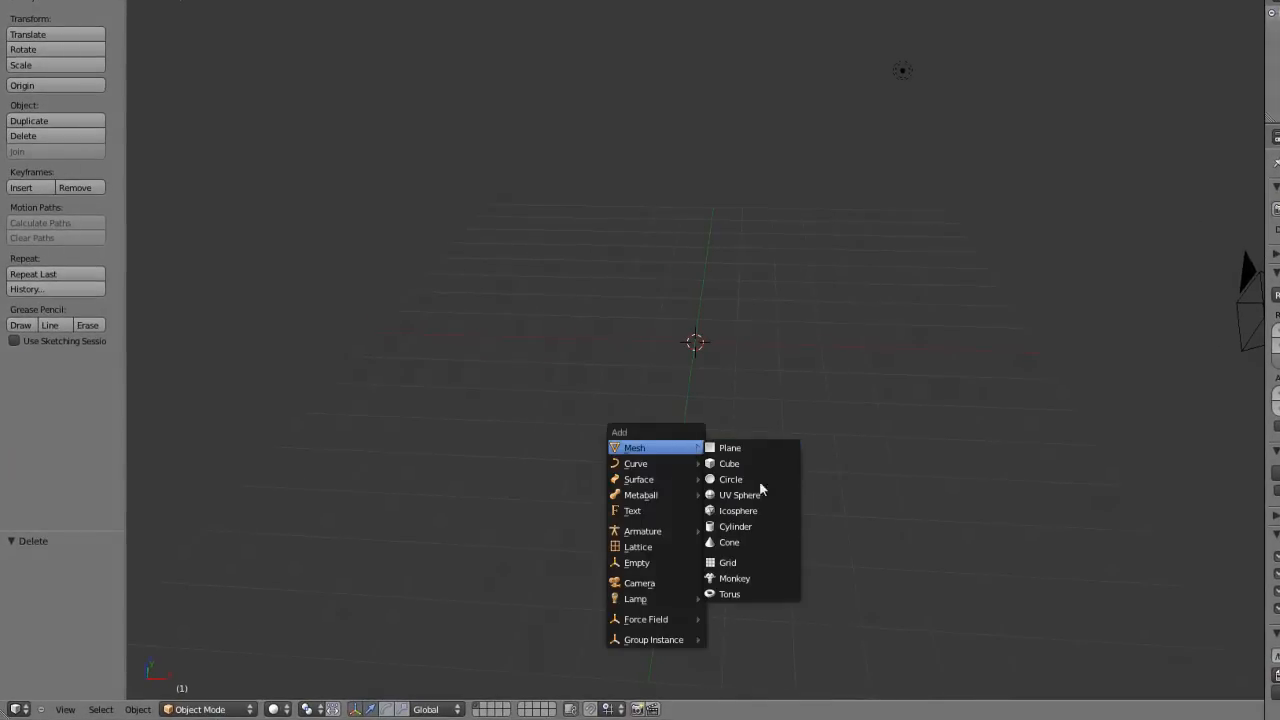
{"action": "left_click", "coordinate": [749, 574]}
Step: Switch to the front orthographic view and rotate the monkey 90° about the X axis so its face points forward
{"action": "key", "text": "KP_1"}
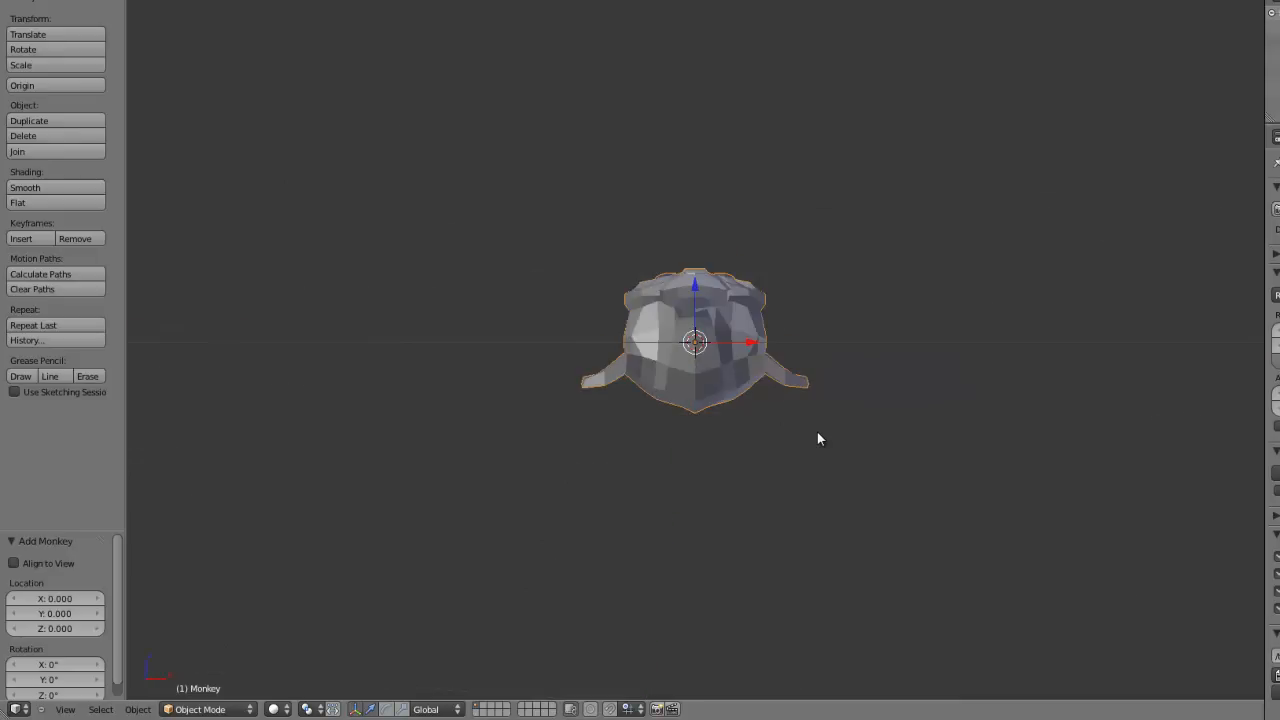
{"action": "key", "text": "KP_5"}
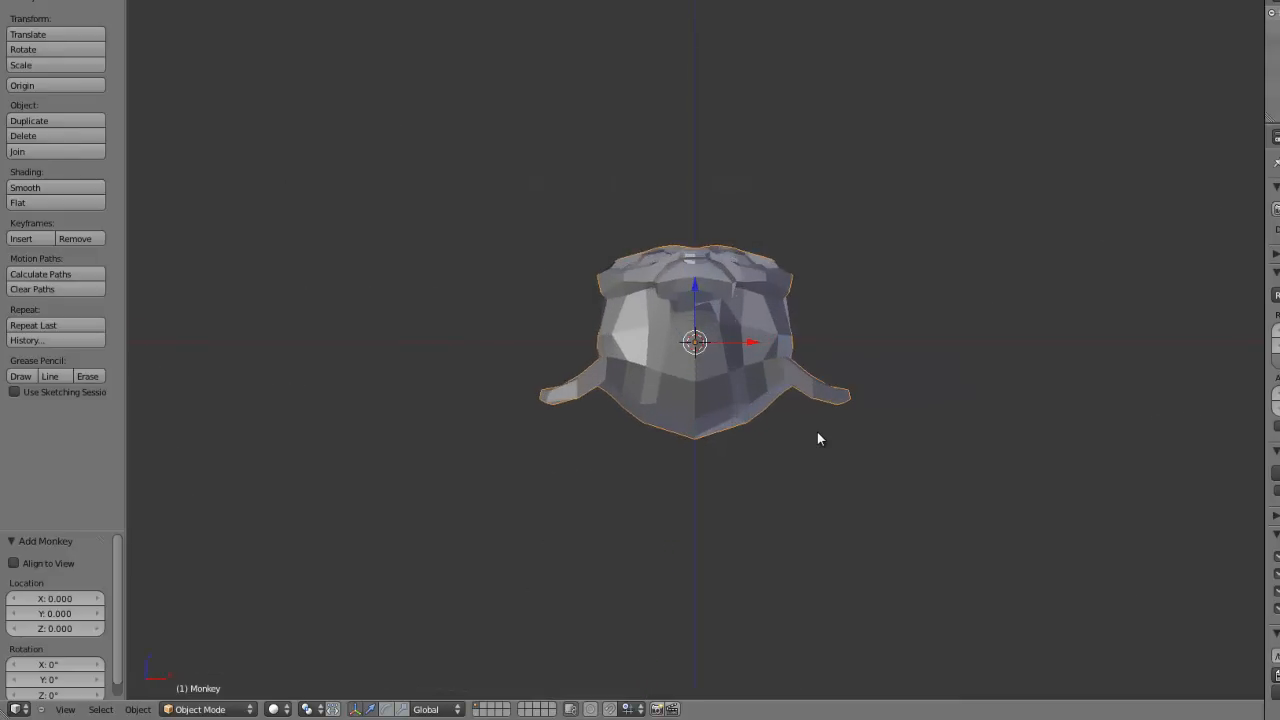
{"action": "type", "text": "rx90"}
{"action": "key", "text": "Return"}
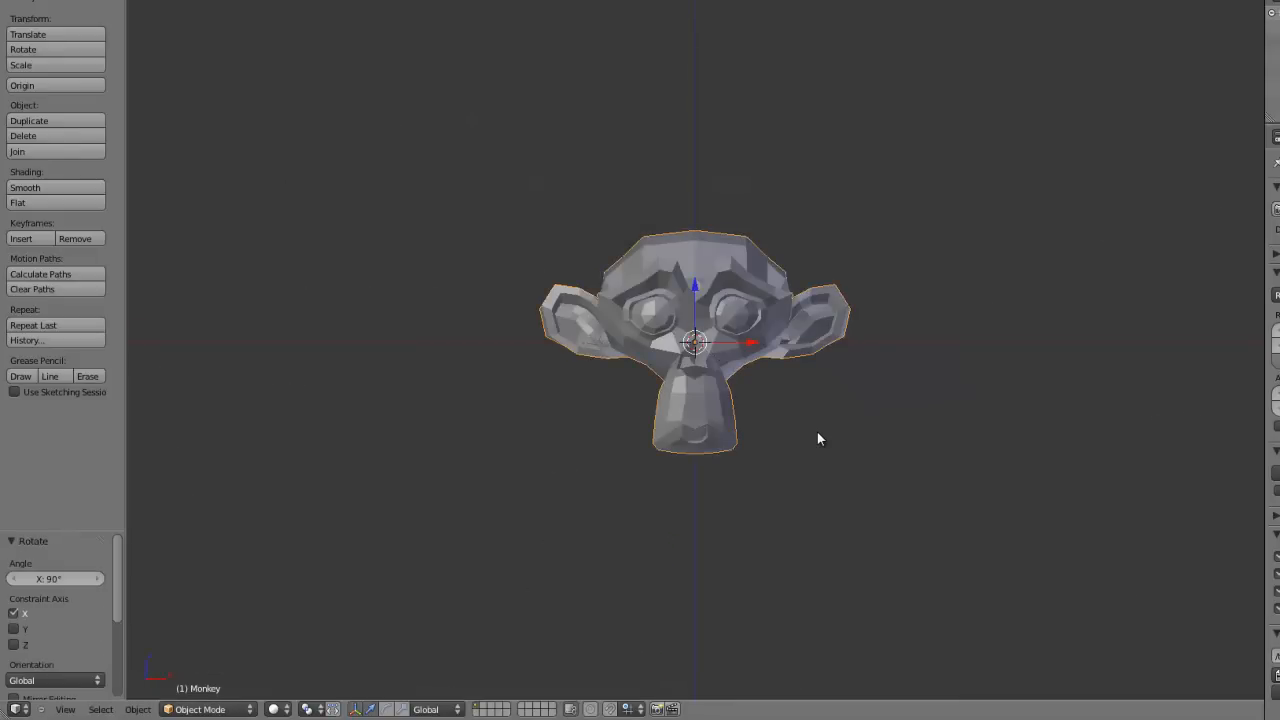
{"action": "scroll", "coordinate": [817, 439], "scroll_direction": "up", "scroll_amount": 3}
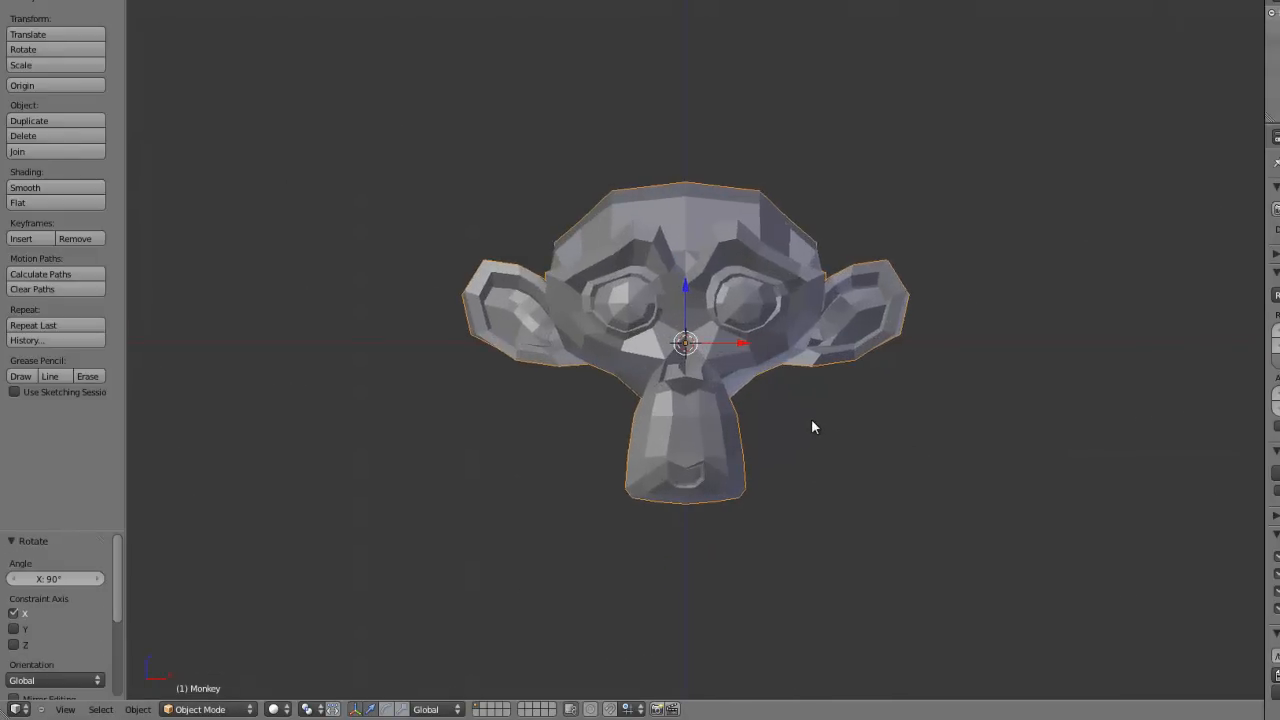
{"action": "scroll", "coordinate": [811, 426], "scroll_direction": "up", "scroll_amount": 2}
{"action": "middle_click_drag", "start_coordinate": [781, 356], "coordinate": [794, 361], "text": "shift"}
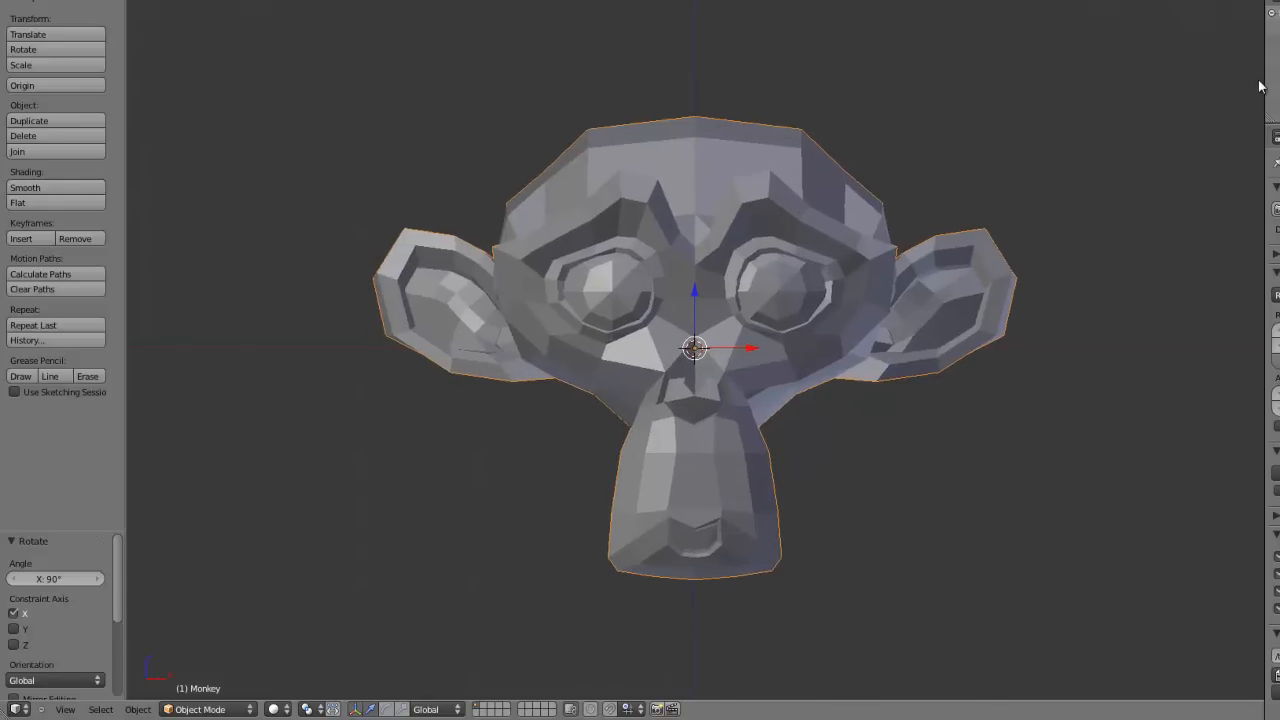
Step: Split the 3D view into two side-by-side areas and change the new area to the UV/Image Editor
{"action": "left_click_drag", "start_coordinate": [1264, 81], "coordinate": [1279, 81]}
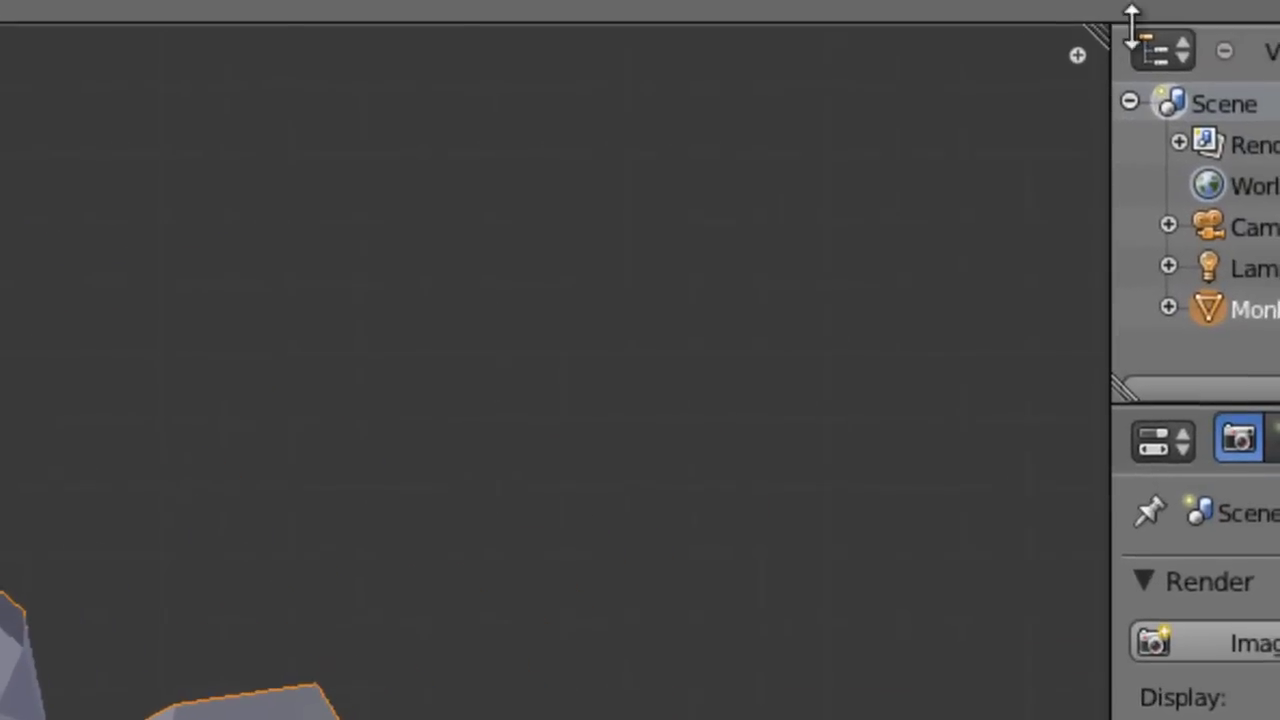
{"action": "left_click_drag", "start_coordinate": [1094, 29], "coordinate": [0, 273]}
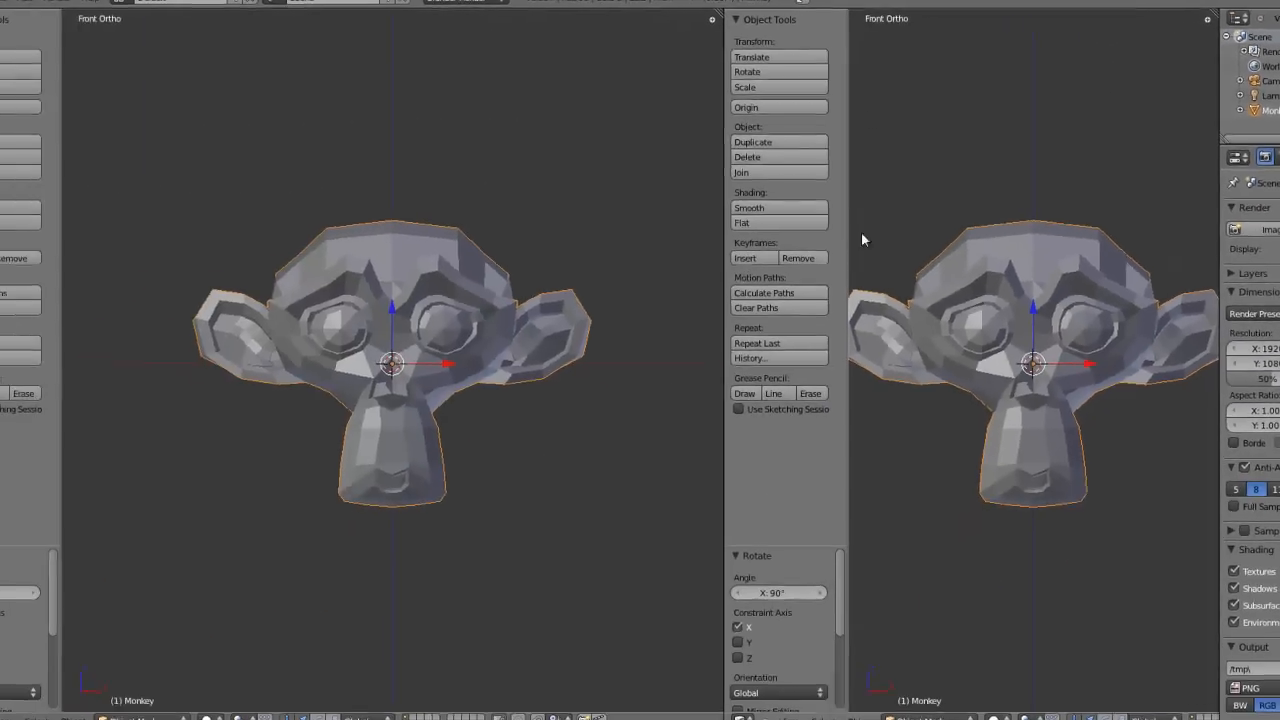
{"action": "left_click", "coordinate": [739, 717]}
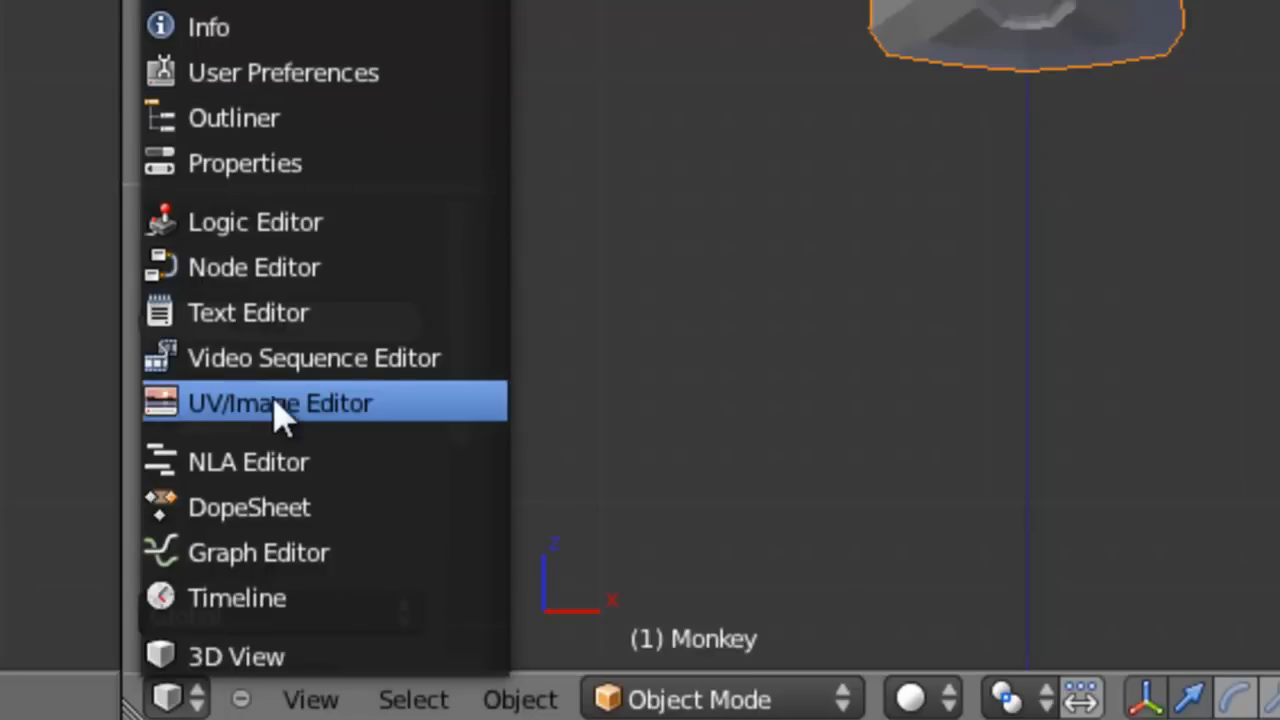
{"action": "left_click", "coordinate": [282, 405]}
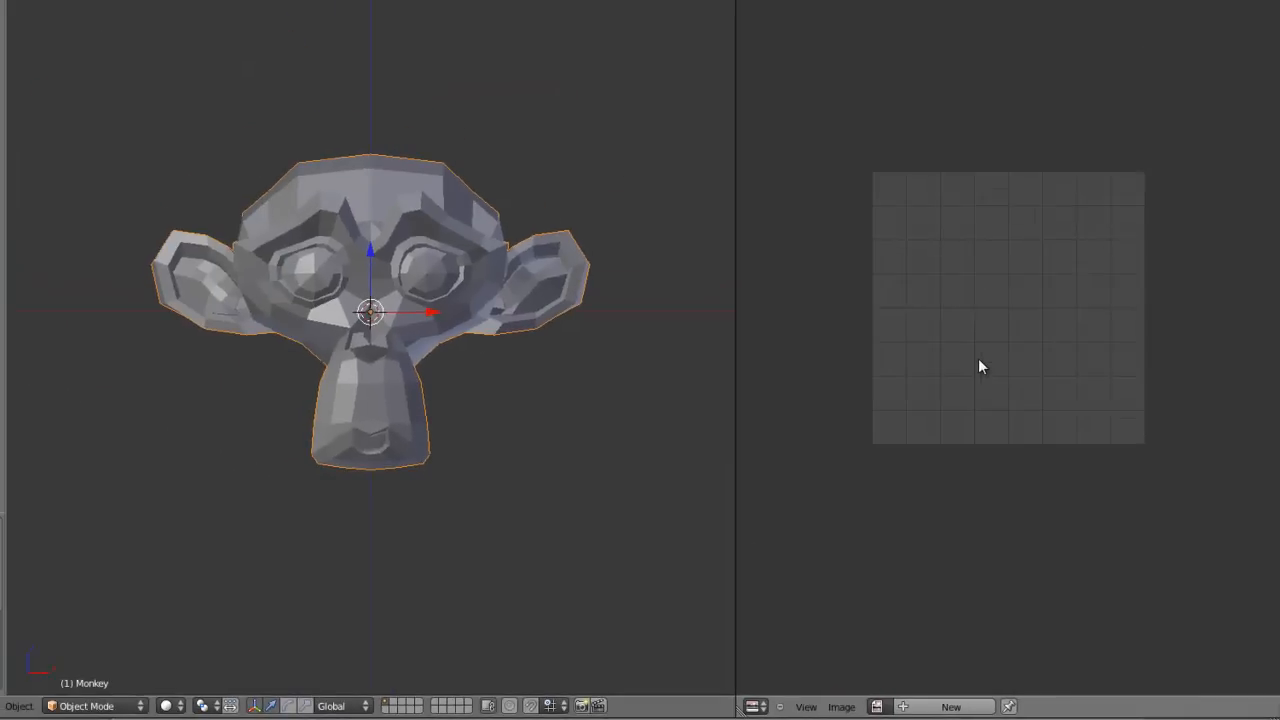
Step: Put the monkey in Edit Mode and create a new 1024 × 1024 image with an orange fill colour
{"action": "key", "text": "Tab"}
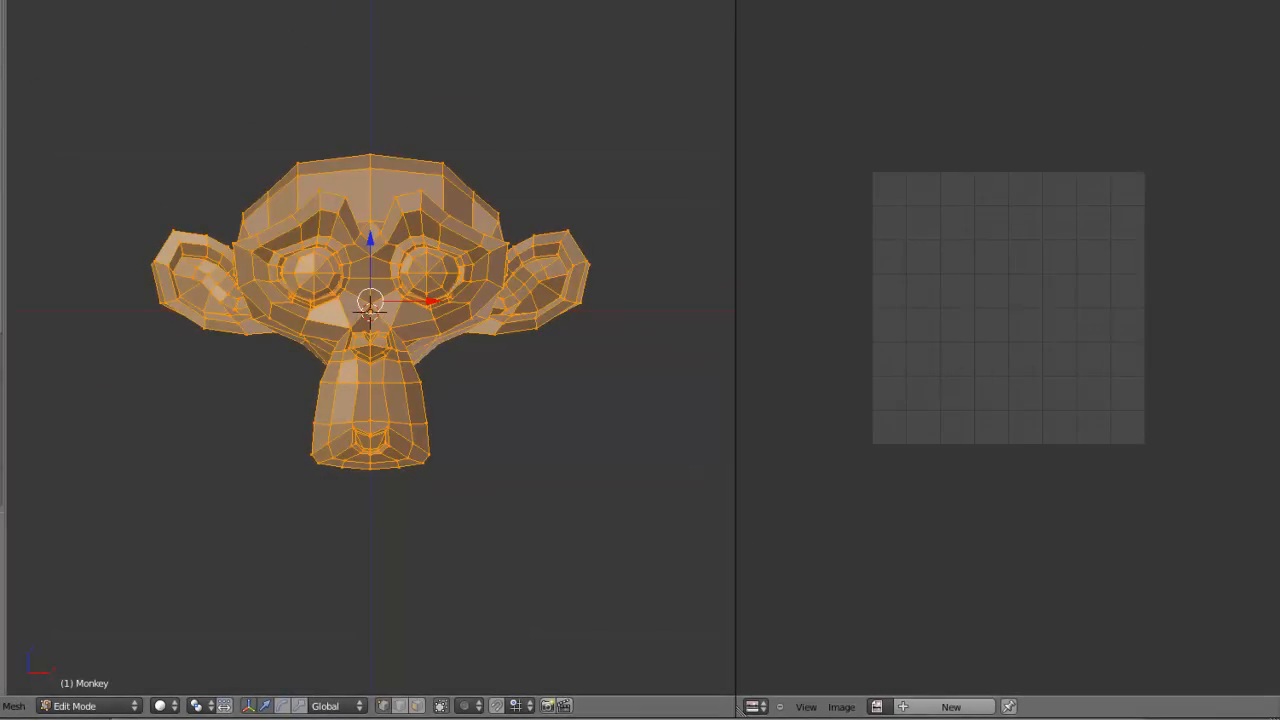
{"action": "left_click", "coordinate": [948, 707]}
{"action": "left_click", "coordinate": [1001, 712]}
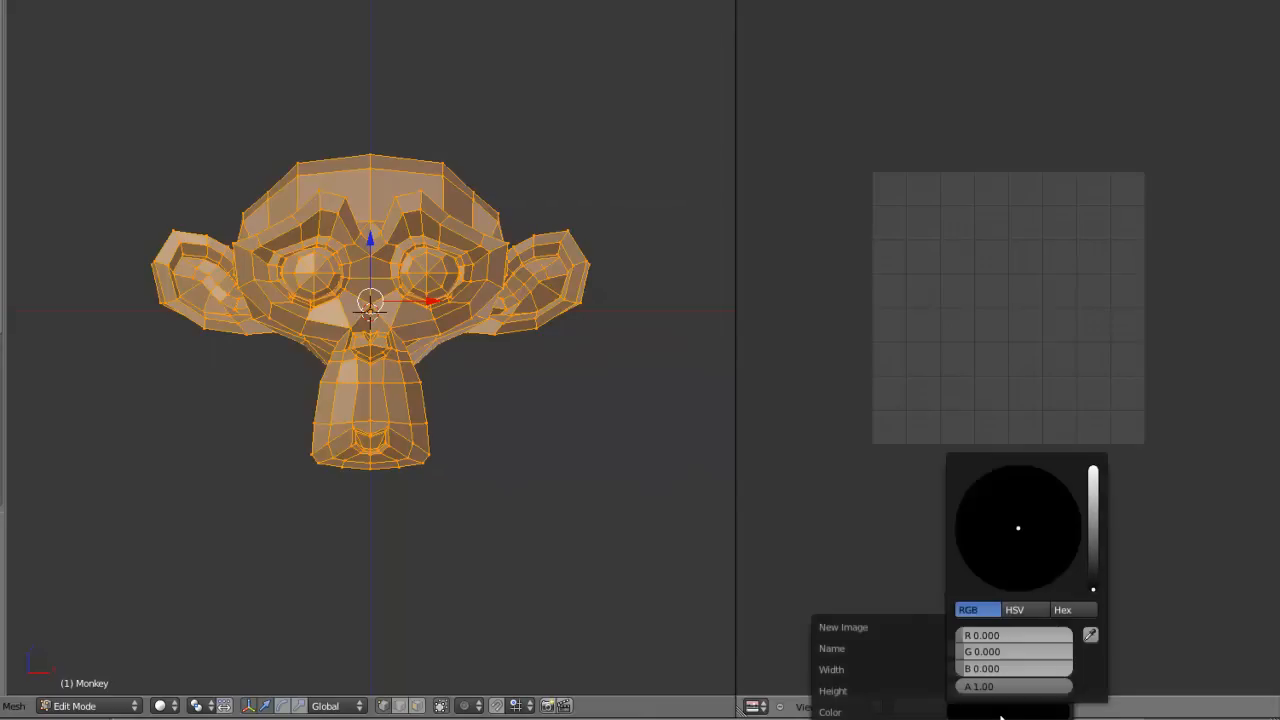
{"action": "left_click_drag", "start_coordinate": [1090, 594], "coordinate": [1094, 512]}
{"action": "left_click_drag", "start_coordinate": [1010, 548], "coordinate": [1011, 590]}
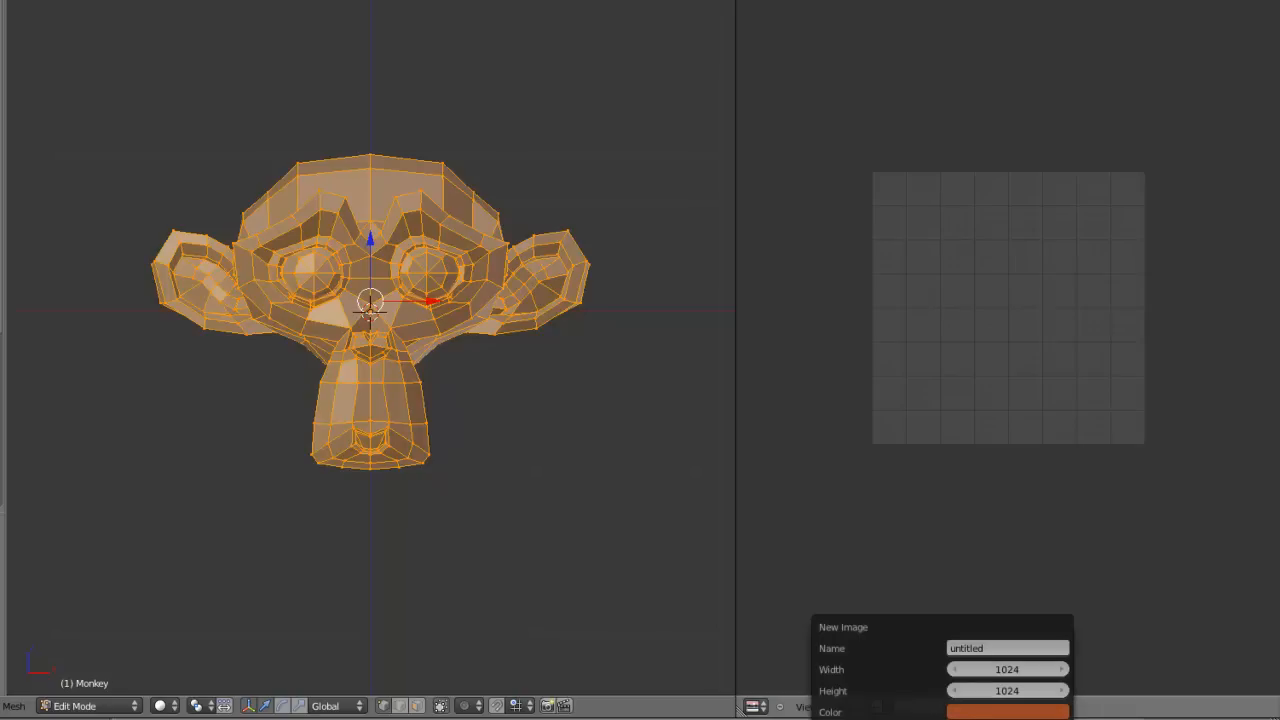
{"action": "left_click", "coordinate": [915, 719]}
Step: Return to Object Mode and examine the new image in the UV/Image Editor without the UV layout over it
{"action": "scroll", "coordinate": [1051, 321], "scroll_direction": "down", "scroll_amount": 9}
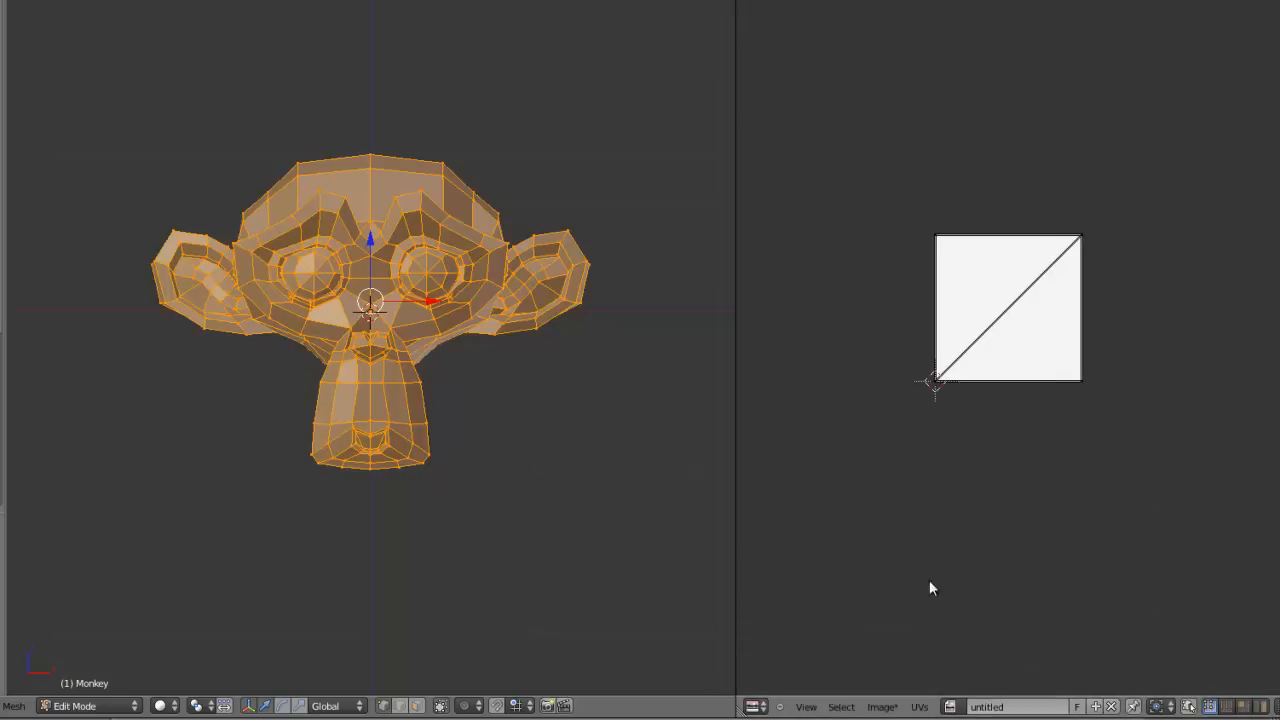
{"action": "scroll", "coordinate": [965, 467], "scroll_direction": "up", "scroll_amount": 2}
{"action": "key", "text": "Tab"}
{"action": "scroll", "coordinate": [500, 350], "scroll_direction": "up", "scroll_amount": 2}
{"action": "scroll", "coordinate": [503, 371], "scroll_direction": "down", "scroll_amount": 3}
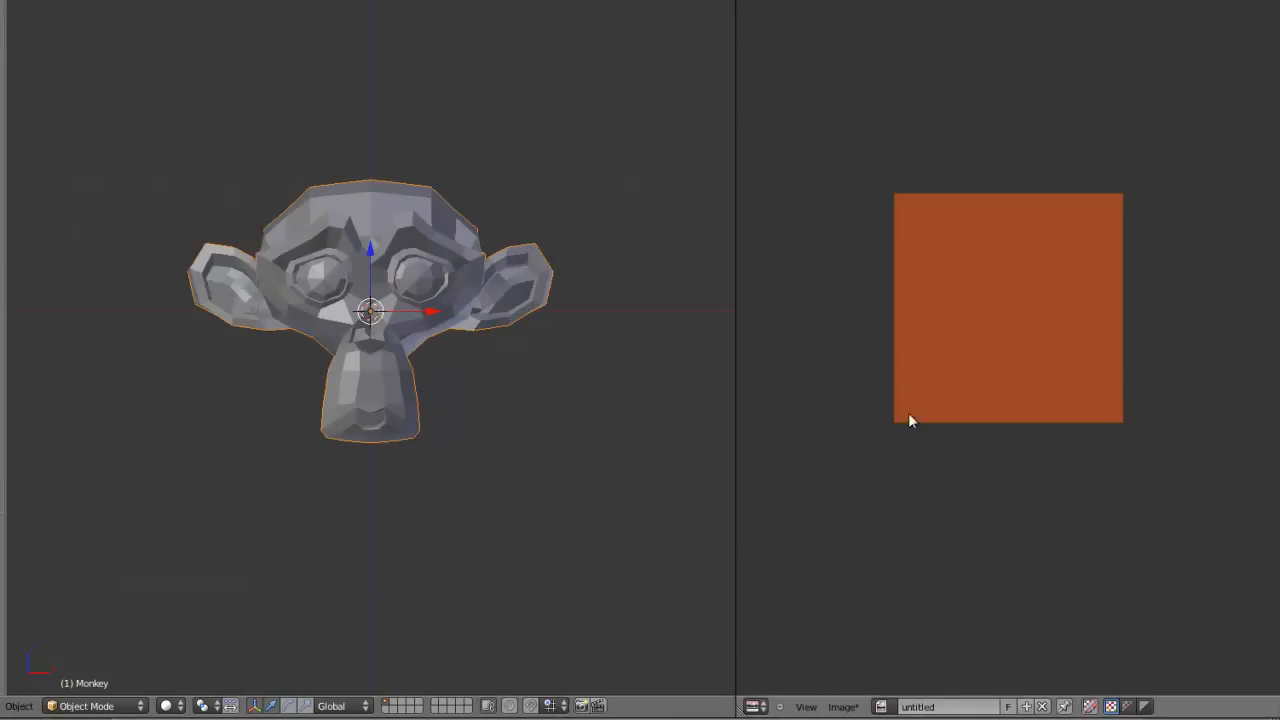
{"action": "scroll", "coordinate": [977, 371], "scroll_direction": "up", "scroll_amount": 3}
{"action": "scroll", "coordinate": [991, 346], "scroll_direction": "up", "scroll_amount": 1}
{"action": "scroll", "coordinate": [1010, 291], "scroll_direction": "down", "scroll_amount": 2}
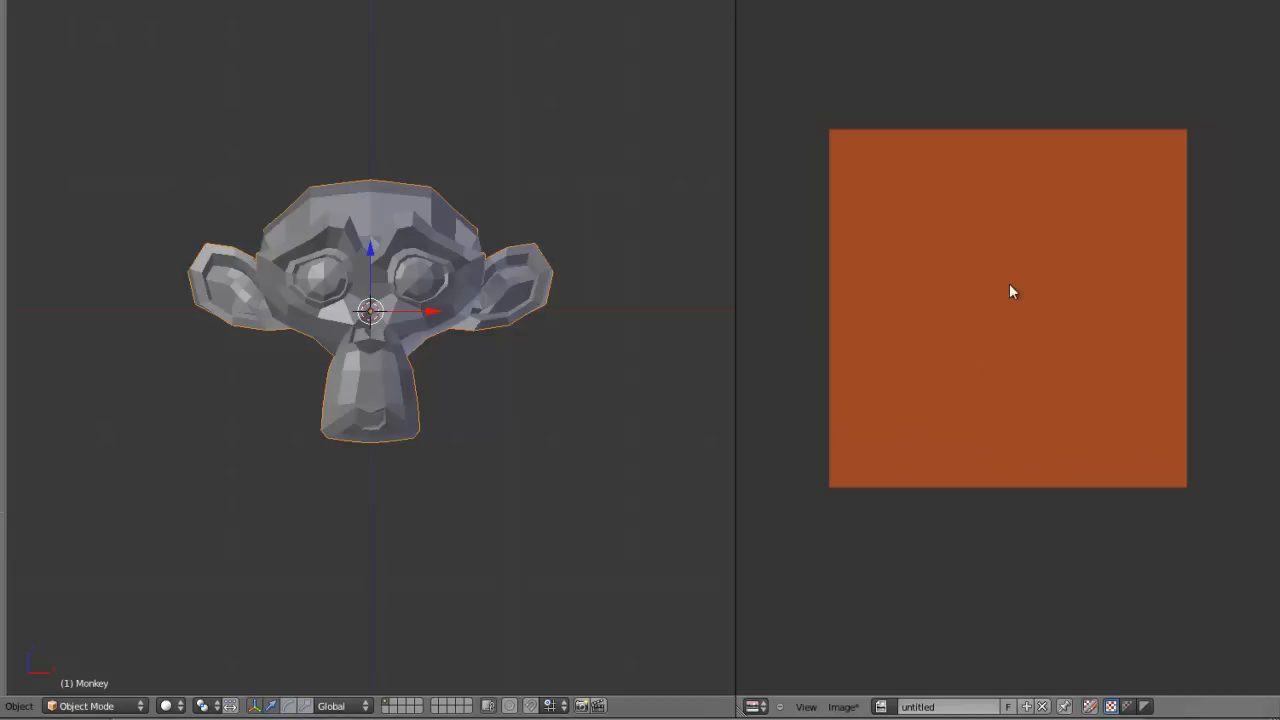
Step: Select all of the monkey's geometry in Edit Mode and apply a standard UV Unwrap
{"action": "key", "text": "Tab"}
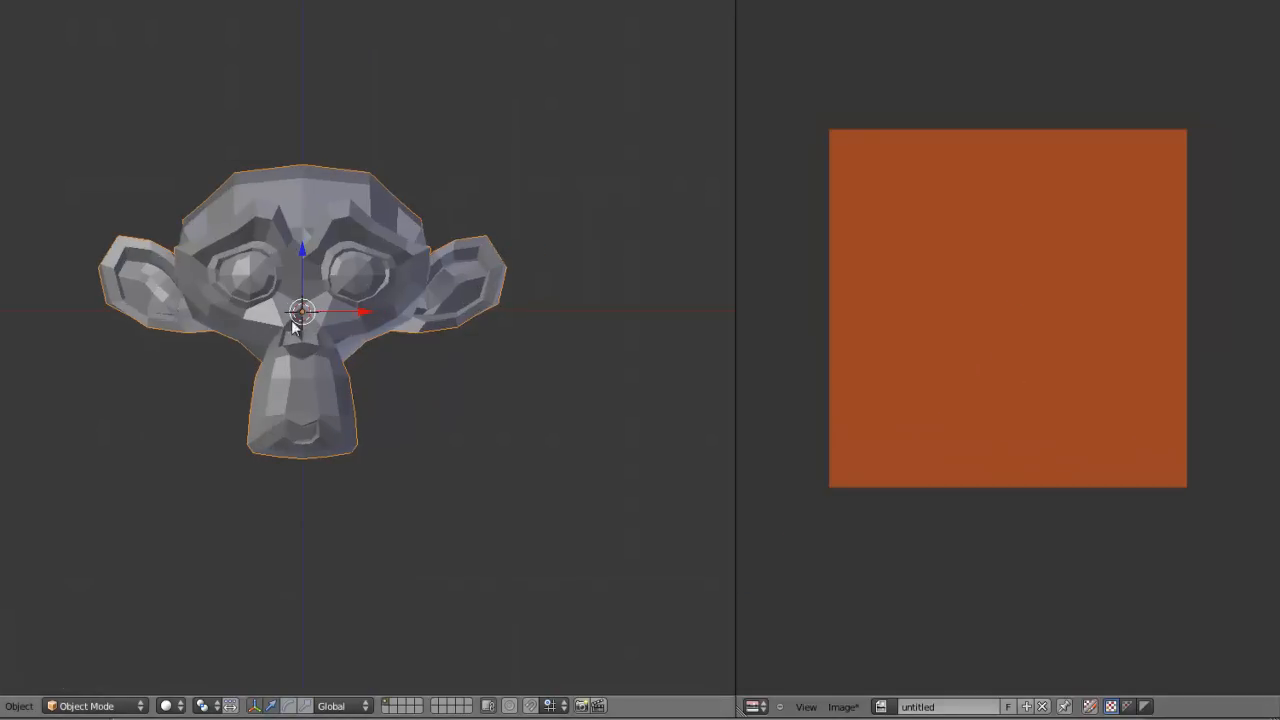
{"action": "key", "text": "a"}
{"action": "key", "text": "a"}
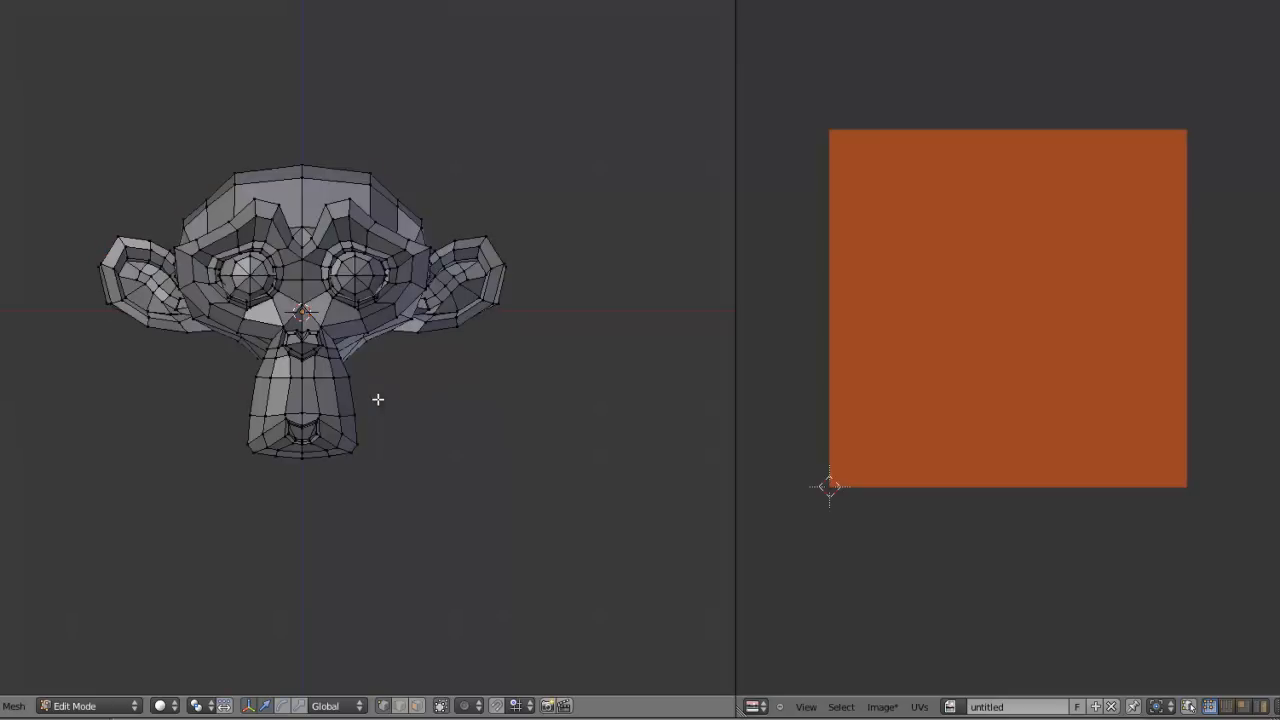
{"action": "key", "text": "a"}
{"action": "key", "text": "u"}
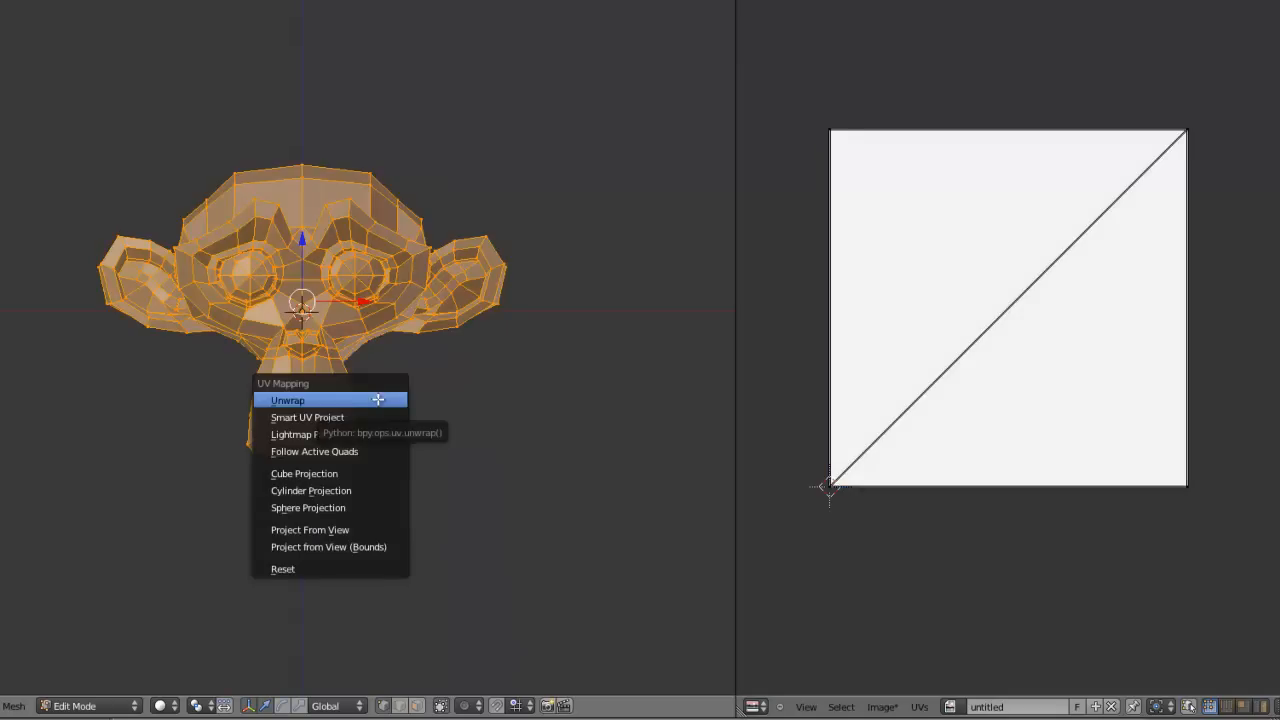
{"action": "left_click", "coordinate": [378, 400]}
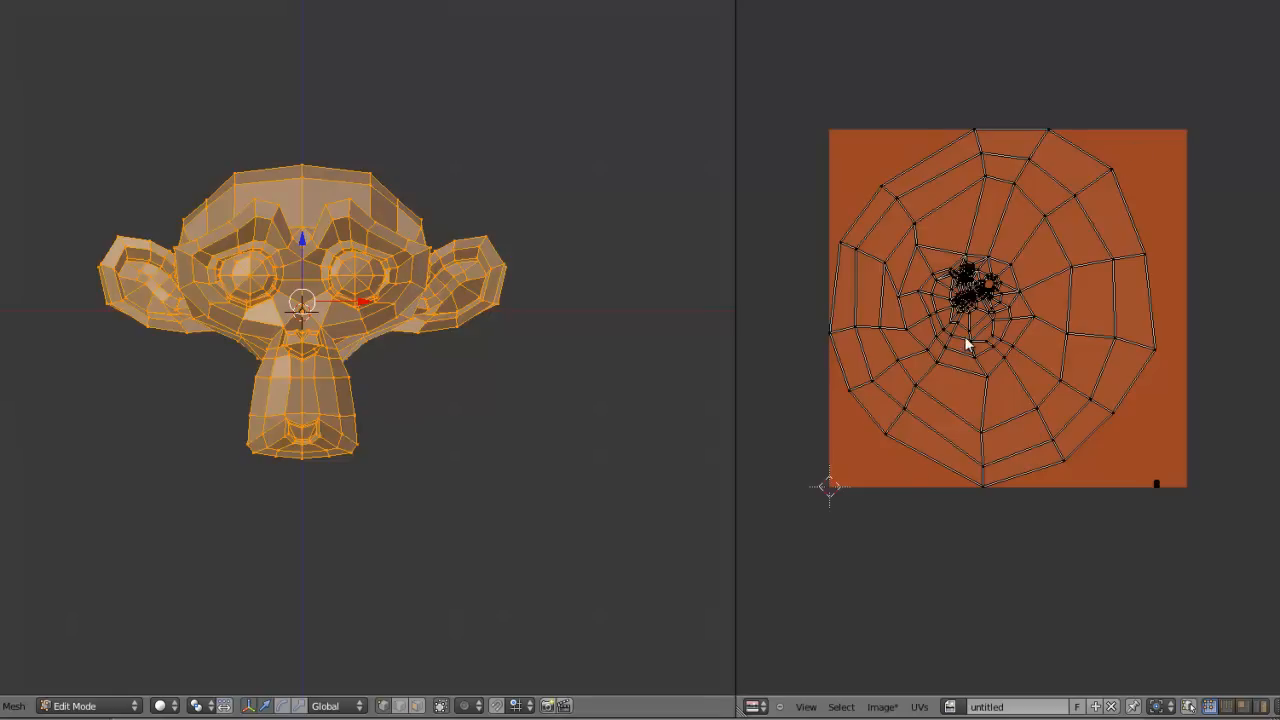
Step: Examine the unwrapped UV layout, especially the dense face and ear areas near its centre
{"action": "scroll", "coordinate": [1037, 323], "scroll_direction": "up", "scroll_amount": 5}
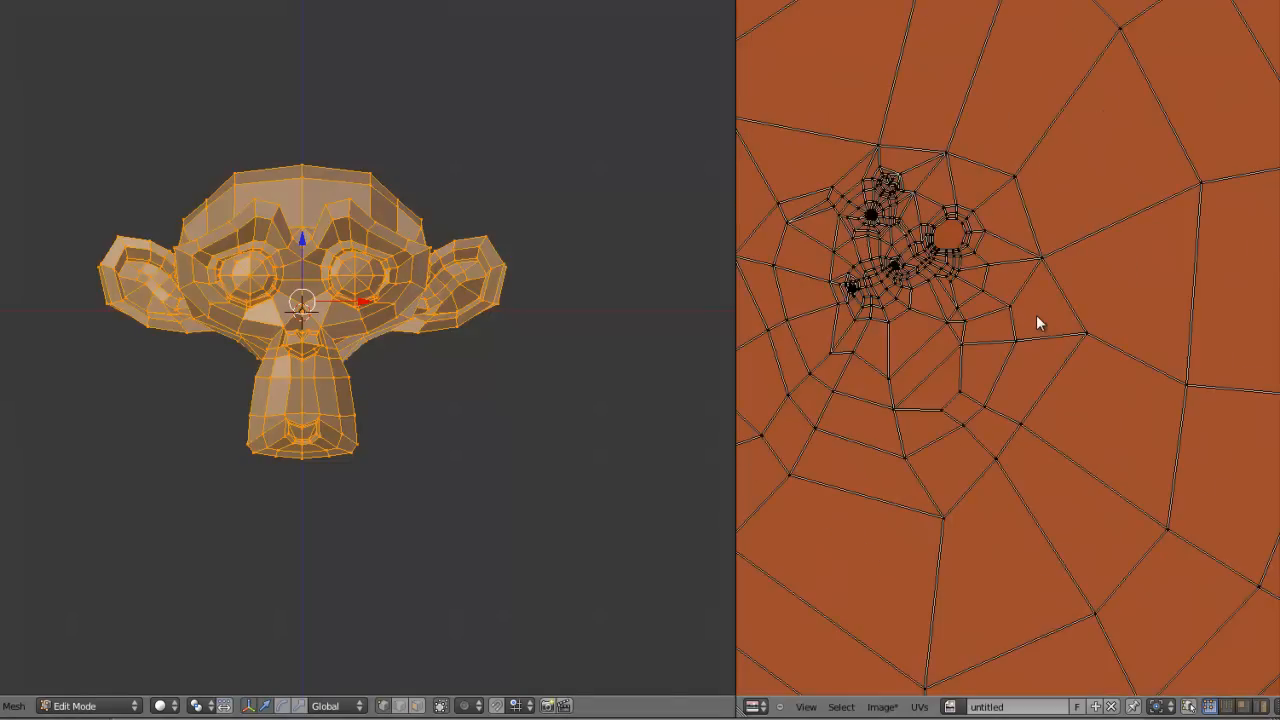
{"action": "middle_click_drag", "start_coordinate": [1003, 323], "coordinate": [1137, 345]}
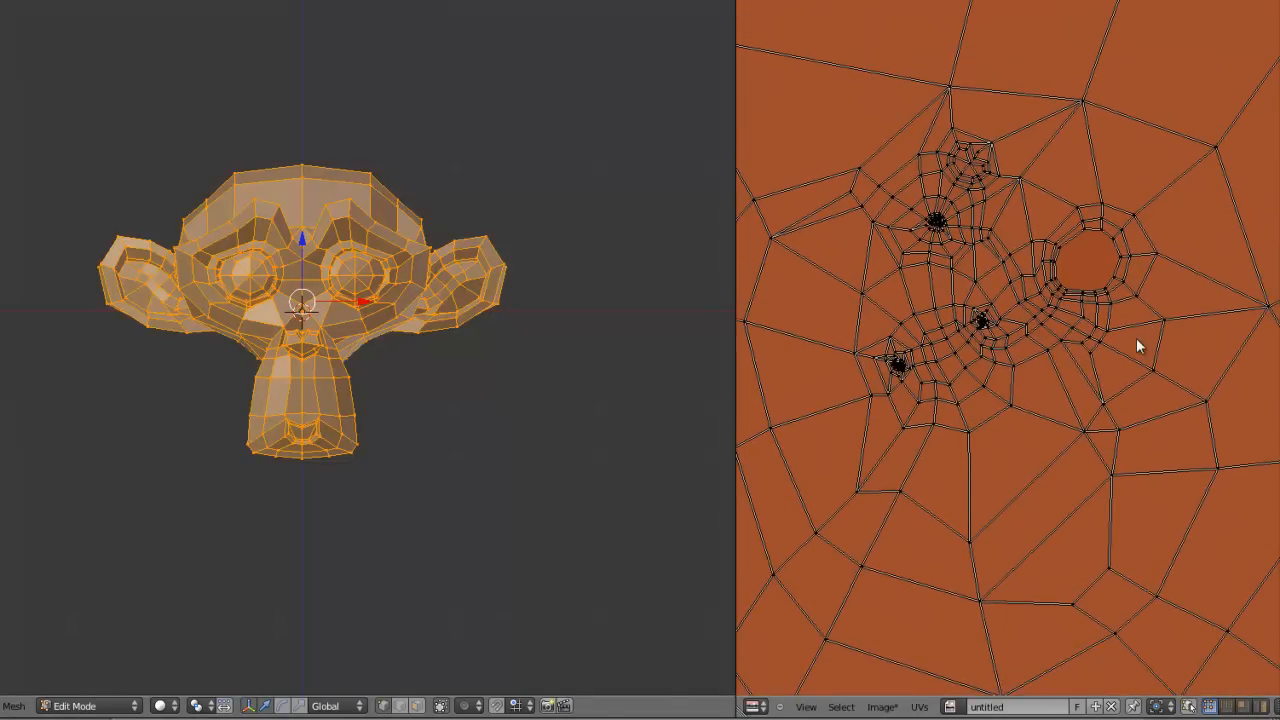
{"action": "scroll", "coordinate": [1136, 340], "scroll_direction": "down", "scroll_amount": 5}
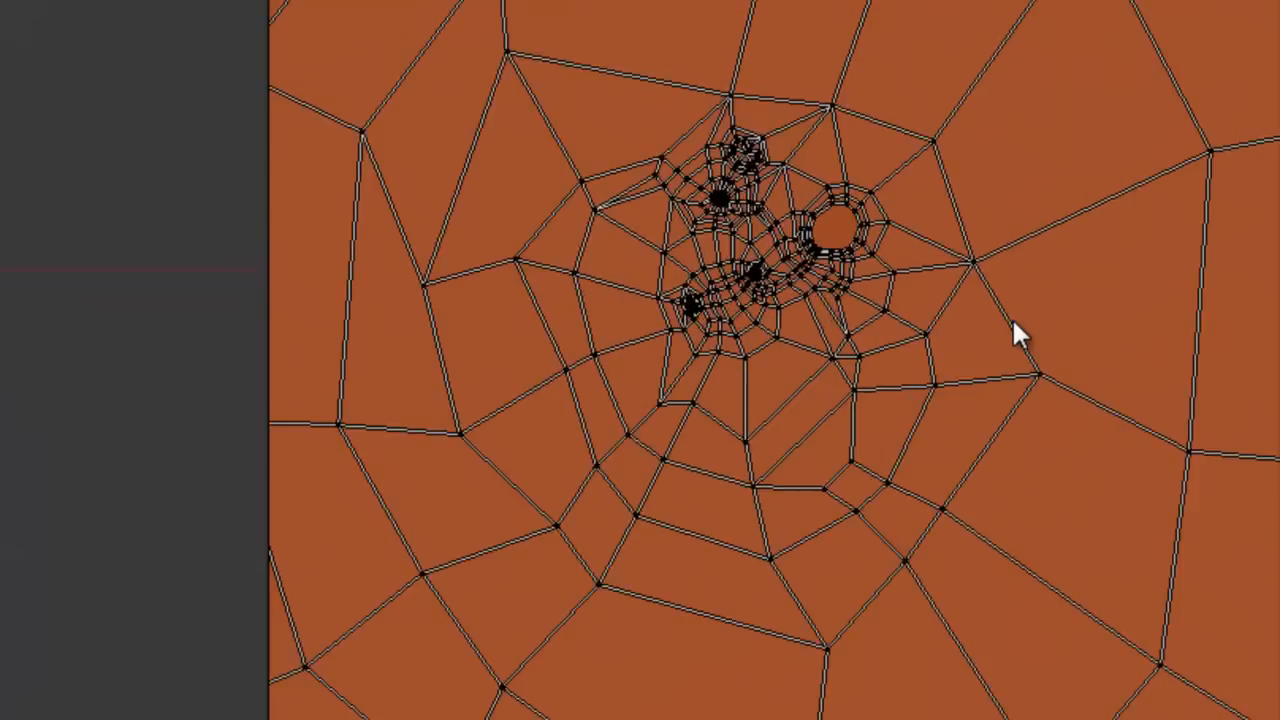
{"action": "scroll", "coordinate": [1013, 323], "scroll_direction": "up", "scroll_amount": 6}
{"action": "scroll", "coordinate": [1010, 320], "scroll_direction": "down", "scroll_amount": 9}
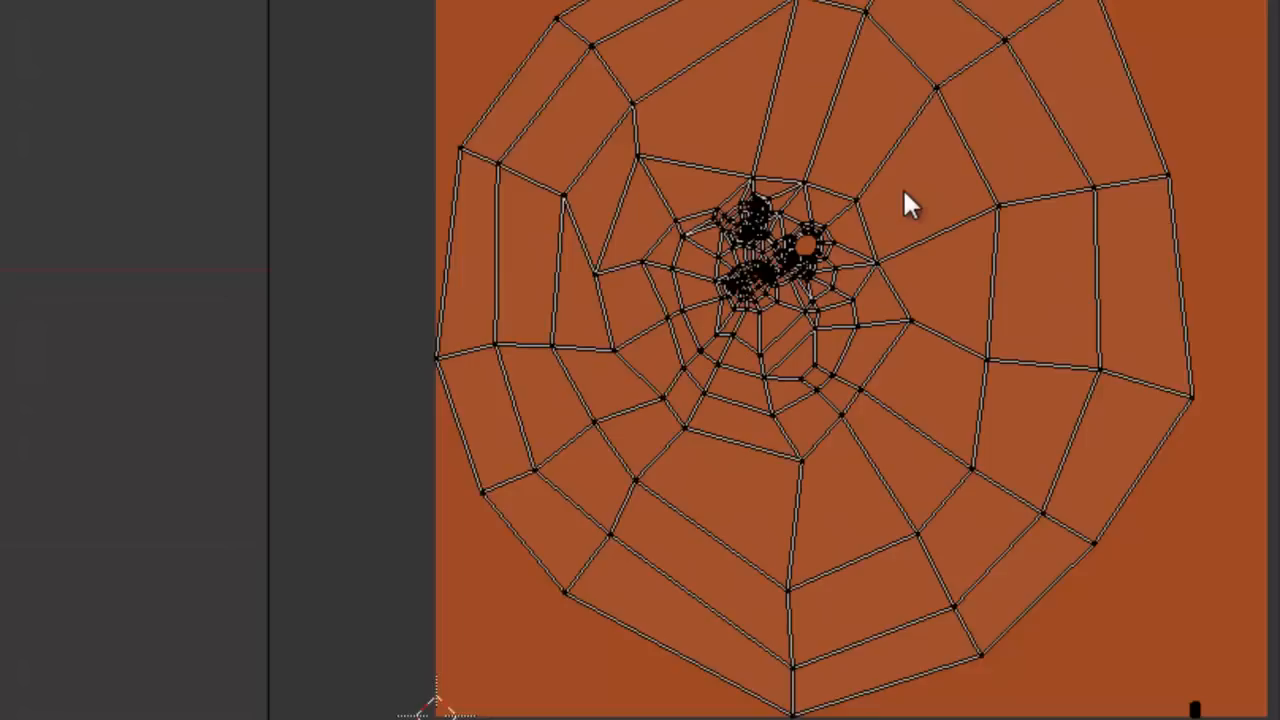
{"action": "scroll", "coordinate": [905, 203], "scroll_direction": "down", "scroll_amount": 2}
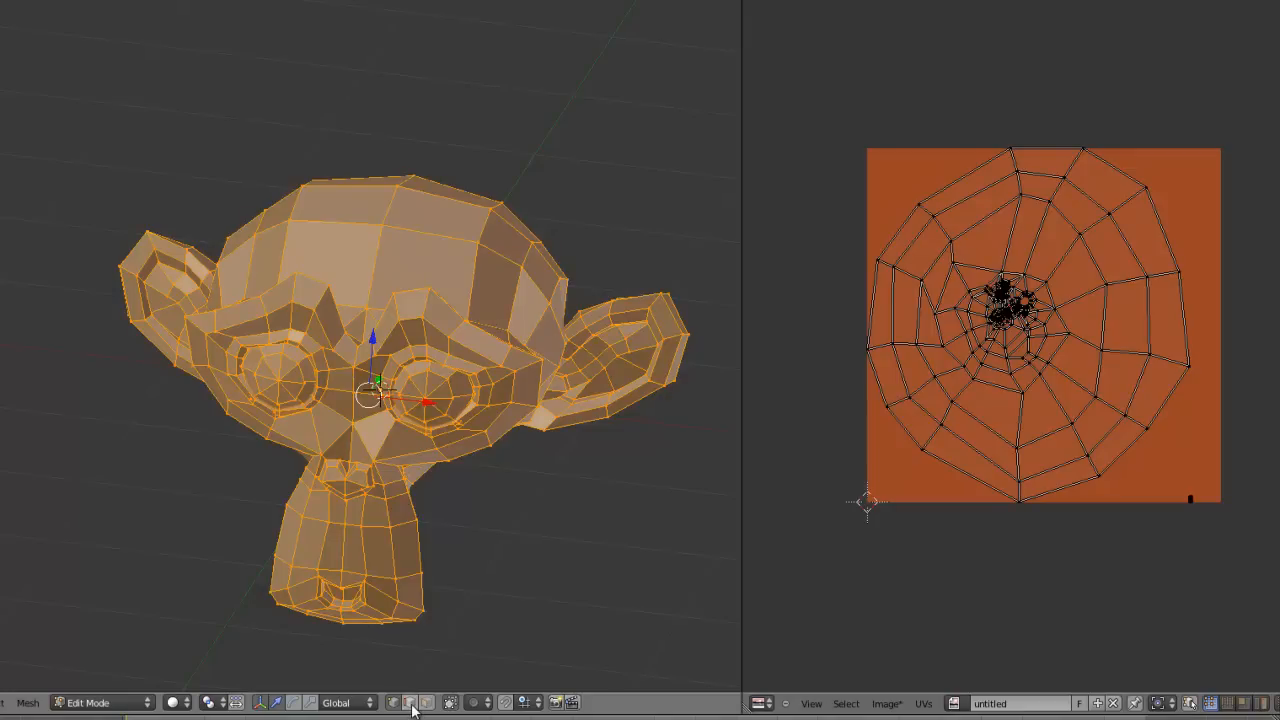
Step: In edge select mode, select the edge loop along the monkey's centre line and deselect its edges from the nose down through the mouth
{"action": "right_click", "coordinate": [379, 264], "text": "alt"}
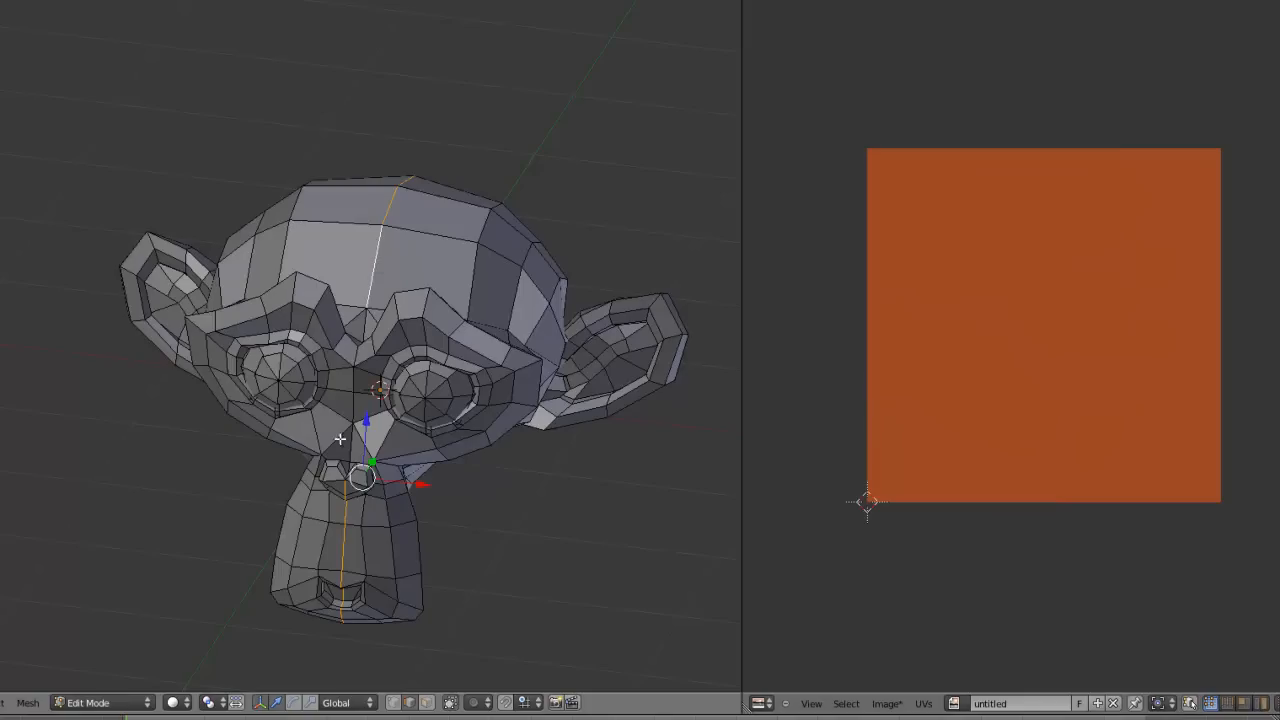
{"action": "key", "text": "KP_1"}
{"action": "scroll", "coordinate": [416, 256], "scroll_direction": "up", "scroll_amount": 8}
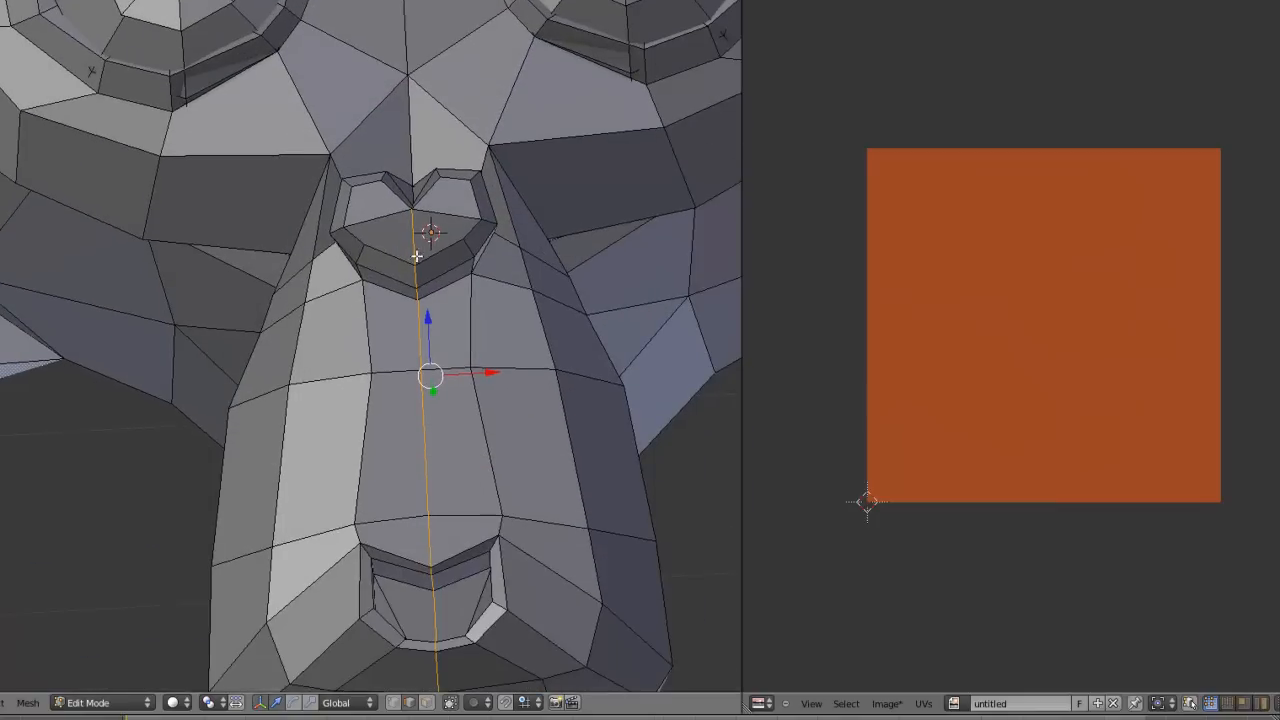
{"action": "right_click", "coordinate": [418, 237], "text": "shift"}
{"action": "right_click", "coordinate": [416, 274], "text": "shift"}
{"action": "right_click", "coordinate": [417, 297], "text": "shift"}
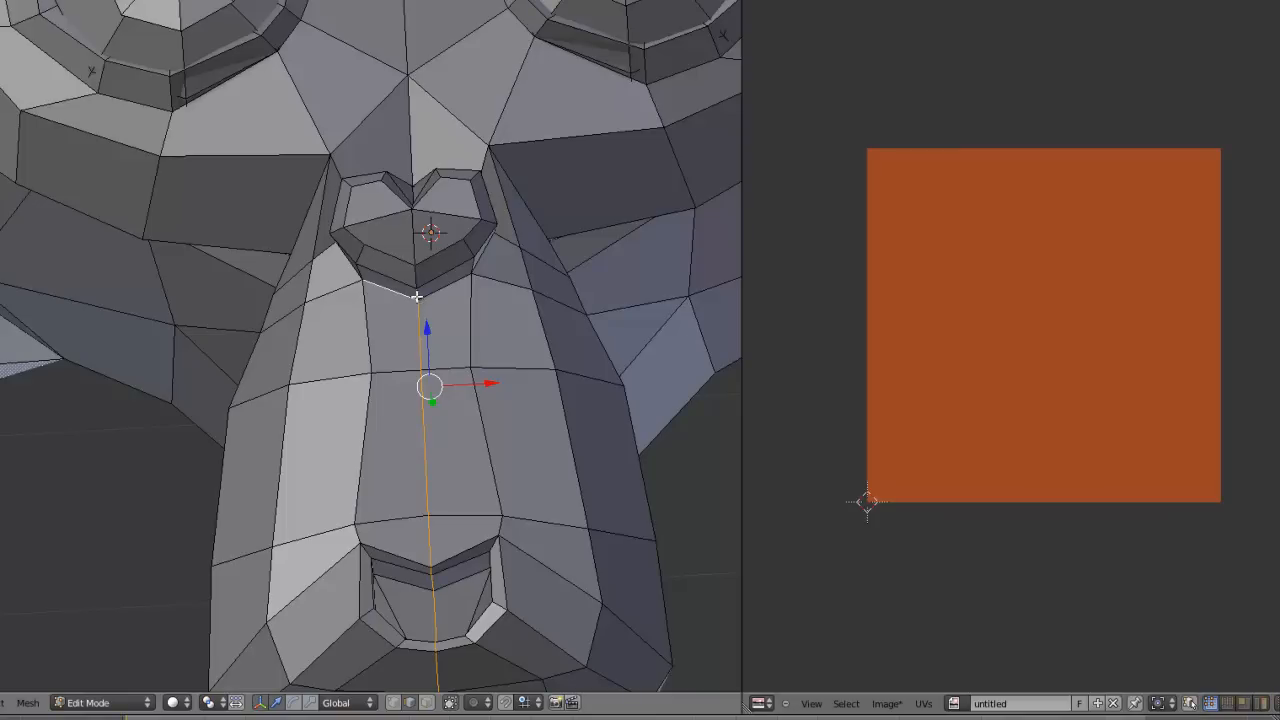
{"action": "right_click", "coordinate": [416, 292], "text": "shift"}
{"action": "right_click", "coordinate": [421, 330], "text": "shift"}
{"action": "right_click", "coordinate": [423, 462], "text": "shift"}
{"action": "right_click", "coordinate": [430, 548], "text": "shift"}
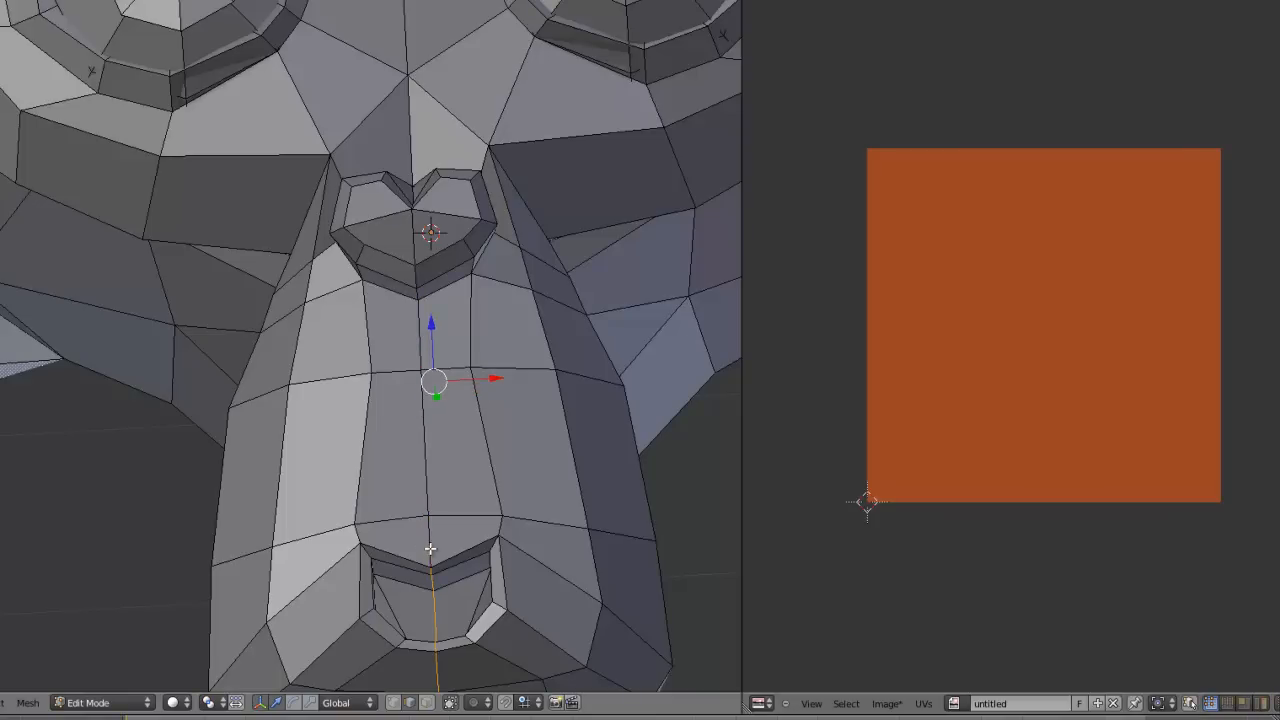
{"action": "right_click", "coordinate": [430, 570], "text": "shift"}
{"action": "right_click", "coordinate": [431, 592], "text": "shift"}
{"action": "right_click", "coordinate": [433, 618], "text": "shift"}
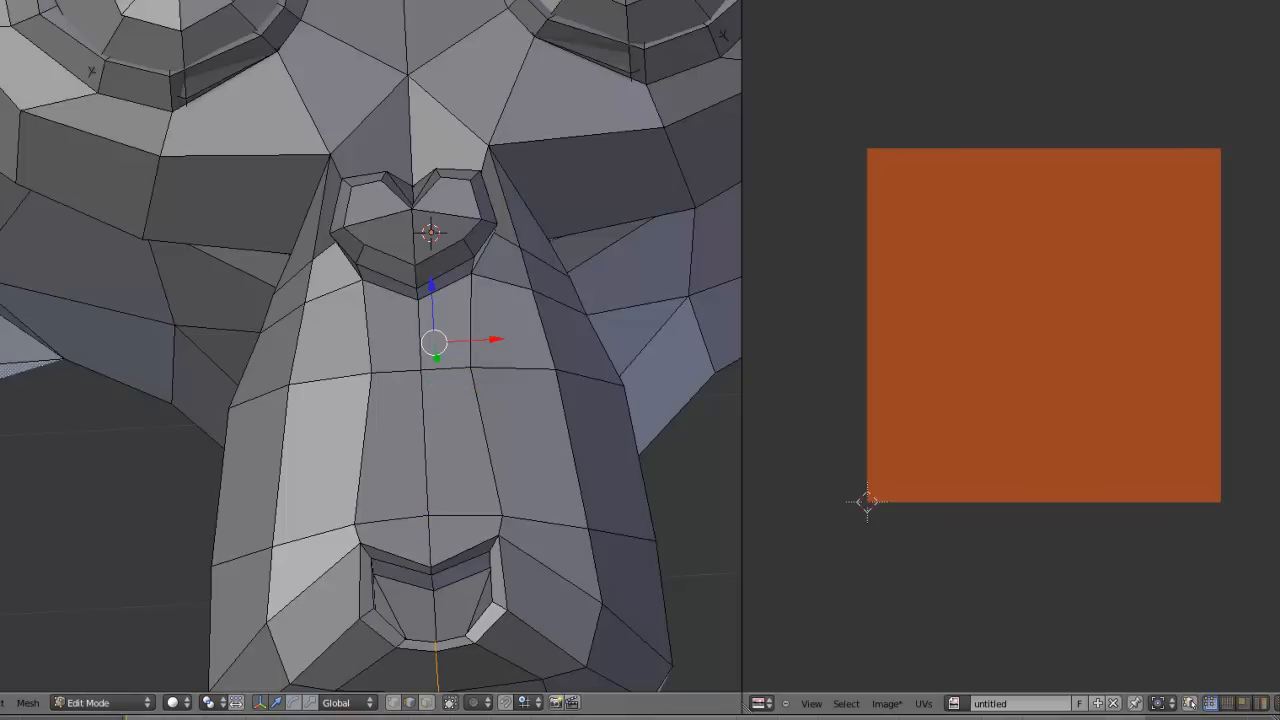
Step: Deselect the remaining centre-line edges around the chin, keeping only the part of the loop over the head selected
{"action": "middle_click_drag", "start_coordinate": [325, 634], "coordinate": [212, 269]}
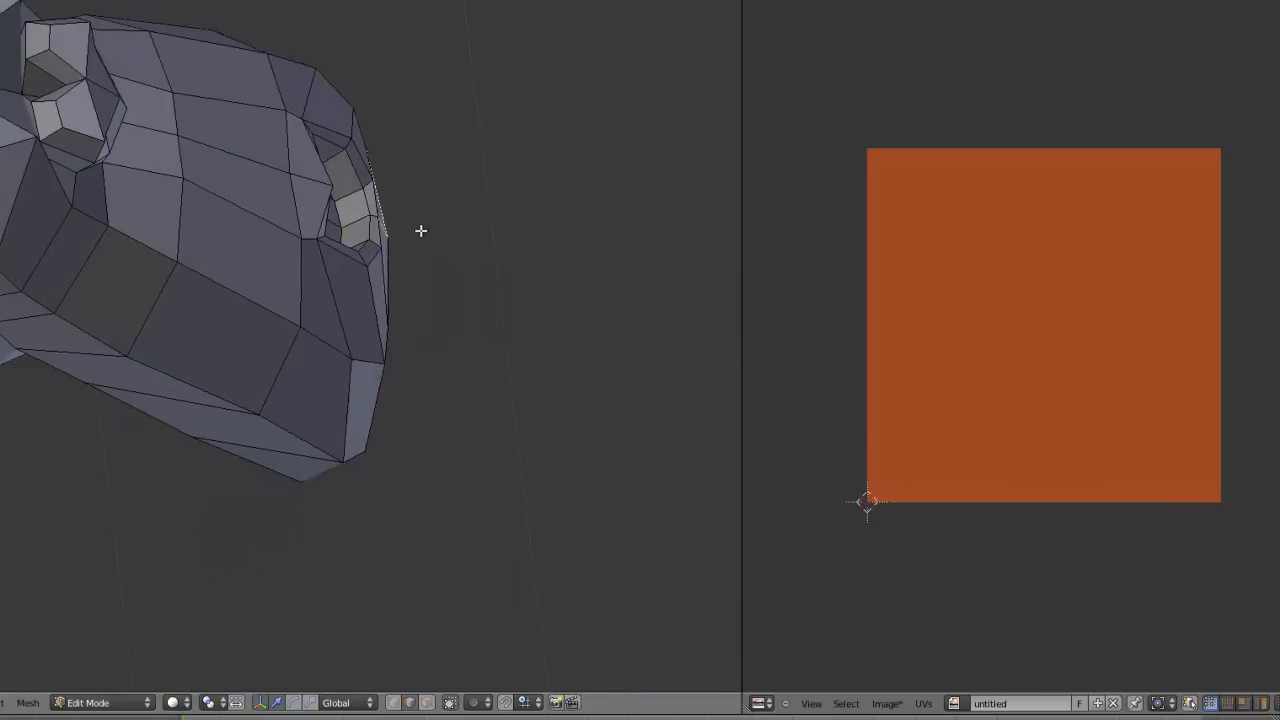
{"action": "middle_click_drag", "start_coordinate": [421, 231], "coordinate": [366, 194]}
{"action": "right_click", "coordinate": [348, 201], "text": "shift"}
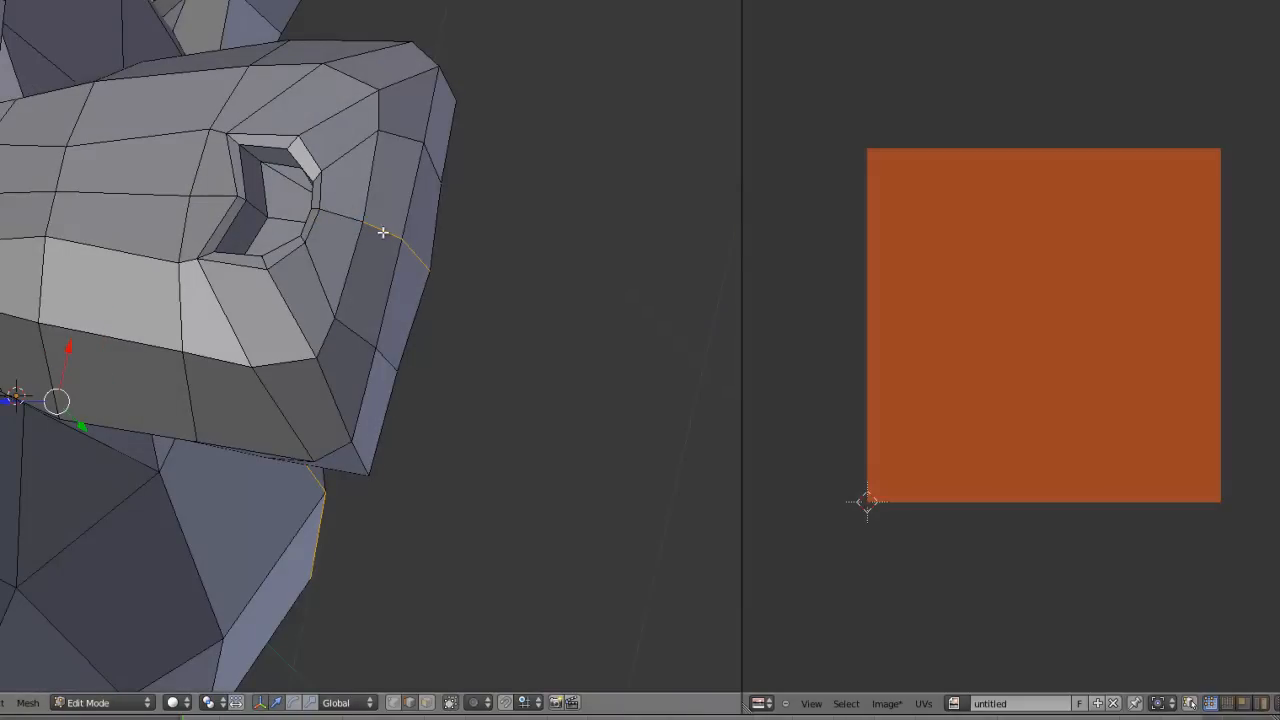
{"action": "right_click", "coordinate": [383, 232], "text": "shift"}
{"action": "right_click", "coordinate": [411, 249], "text": "shift"}
{"action": "scroll", "coordinate": [507, 168], "scroll_direction": "down", "scroll_amount": 6}
{"action": "middle_click_drag", "start_coordinate": [506, 166], "coordinate": [390, 216]}
{"action": "scroll", "coordinate": [340, 649], "scroll_direction": "down", "scroll_amount": 3}
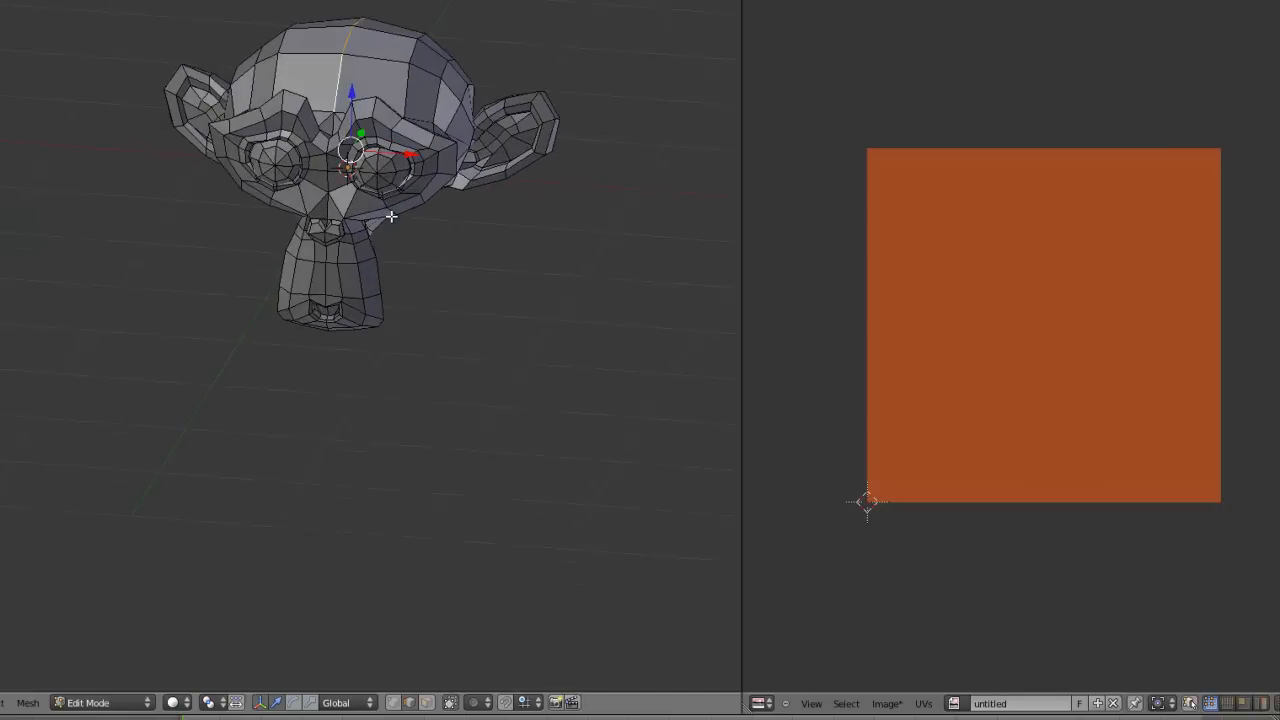
Step: Mark the selected centre-line edges over the top of the monkey's head as a seam
{"action": "key", "text": "ctrl+e"}
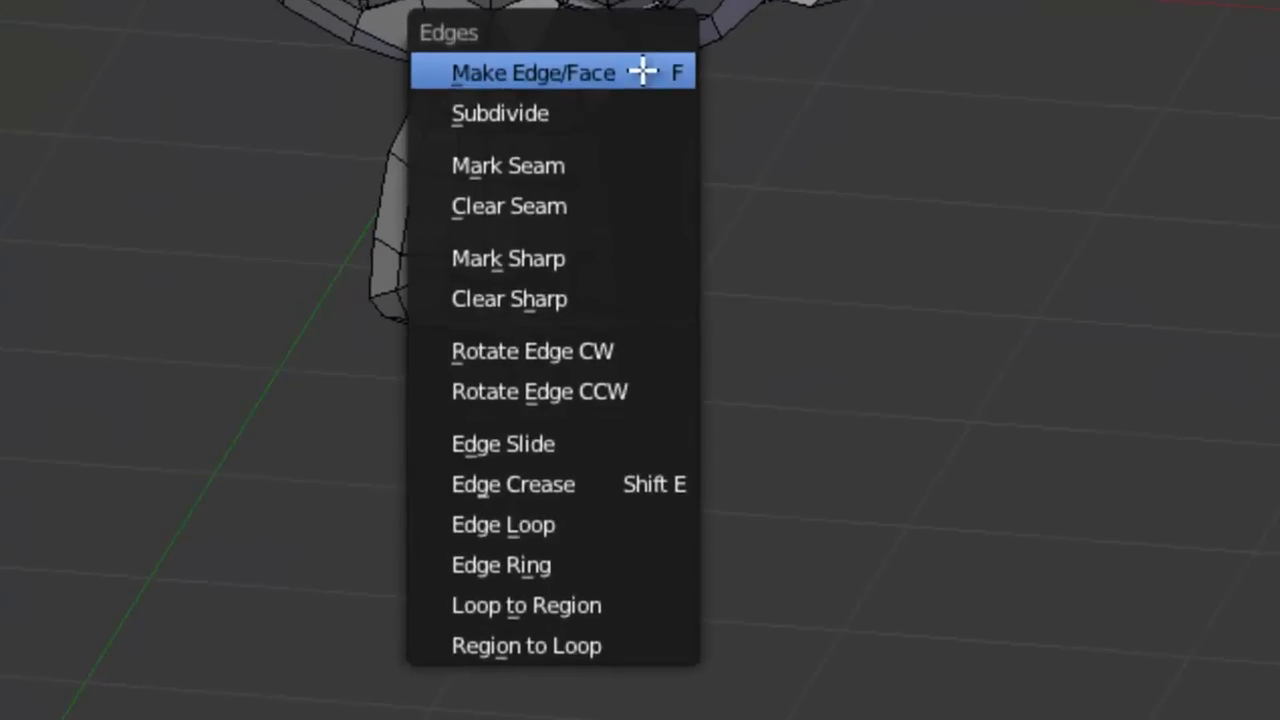
{"action": "left_click", "coordinate": [579, 164]}
{"action": "scroll", "coordinate": [163, 114], "scroll_direction": "up", "scroll_amount": 5}
{"action": "scroll", "coordinate": [184, 73], "scroll_direction": "down", "scroll_amount": 3}
{"action": "middle_click_drag", "start_coordinate": [180, 60], "coordinate": [268, 649], "text": "shift"}
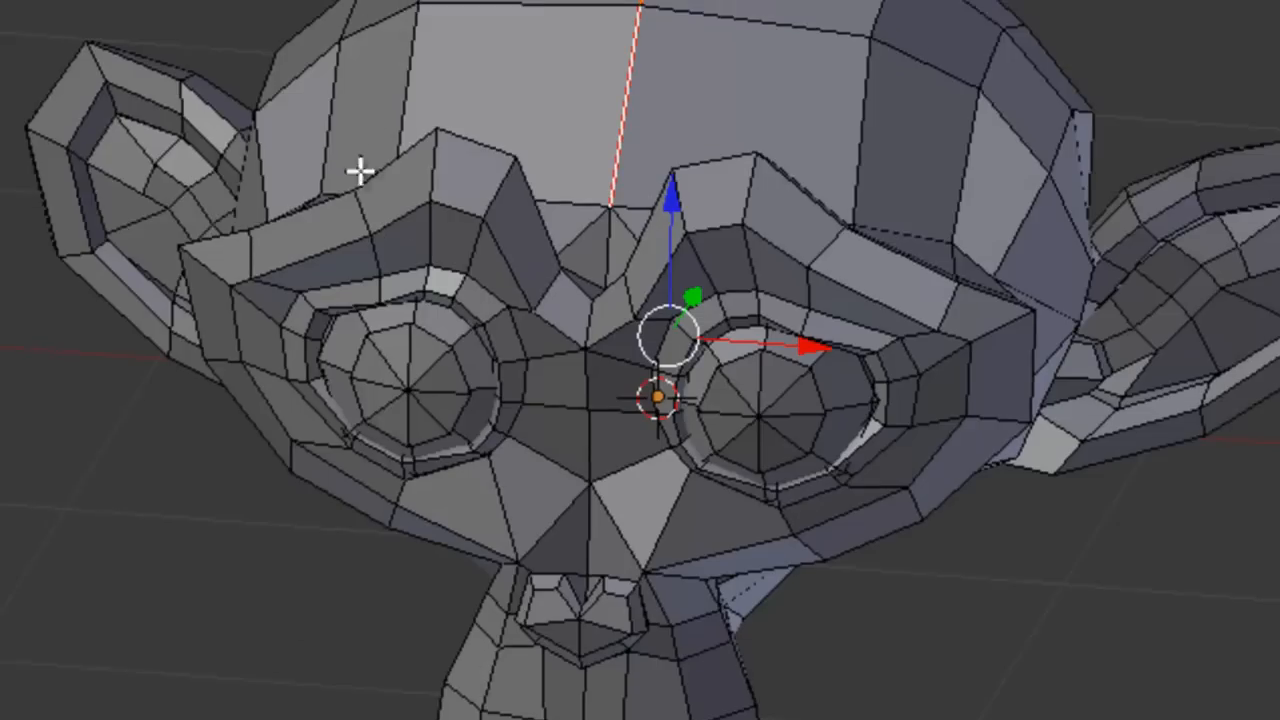
{"action": "right_click", "coordinate": [413, 65]}
{"action": "right_click", "coordinate": [867, 88]}
{"action": "middle_click_drag", "start_coordinate": [647, 397], "coordinate": [770, 443]}
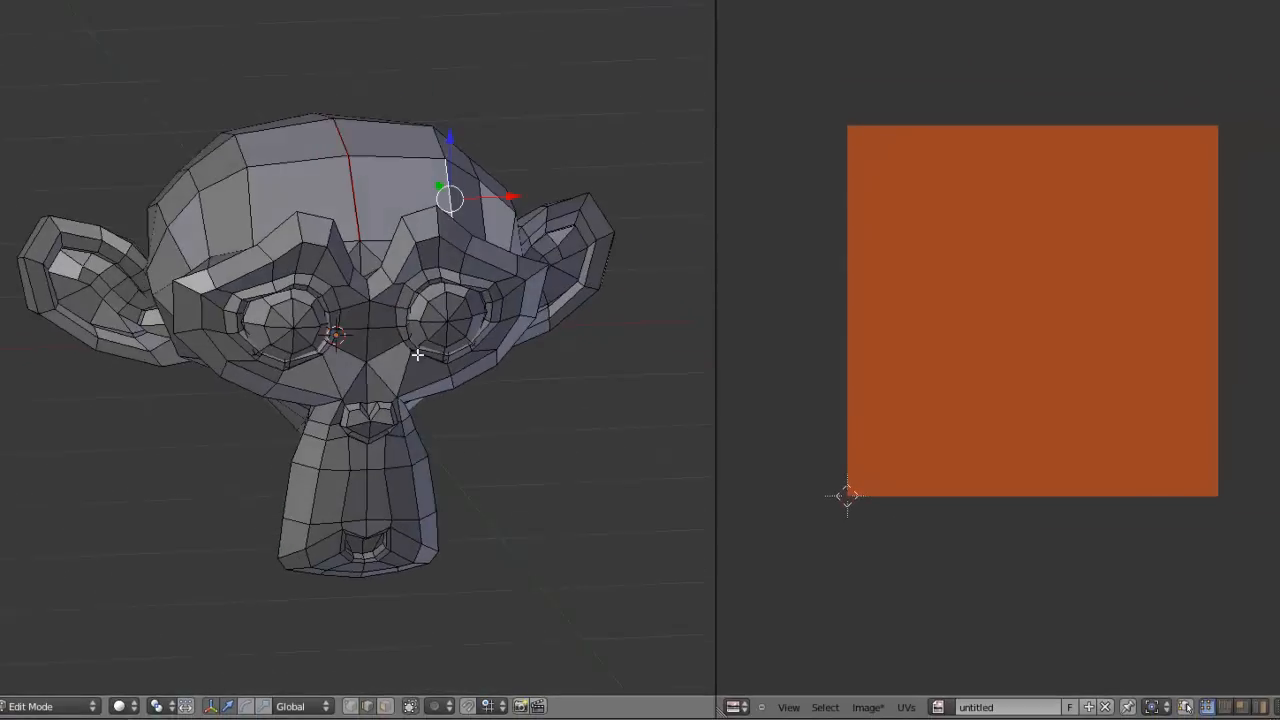
Step: Select the monkey's whole mesh and apply a standard UV Unwrap using the new head seam
{"action": "key", "text": "a"}
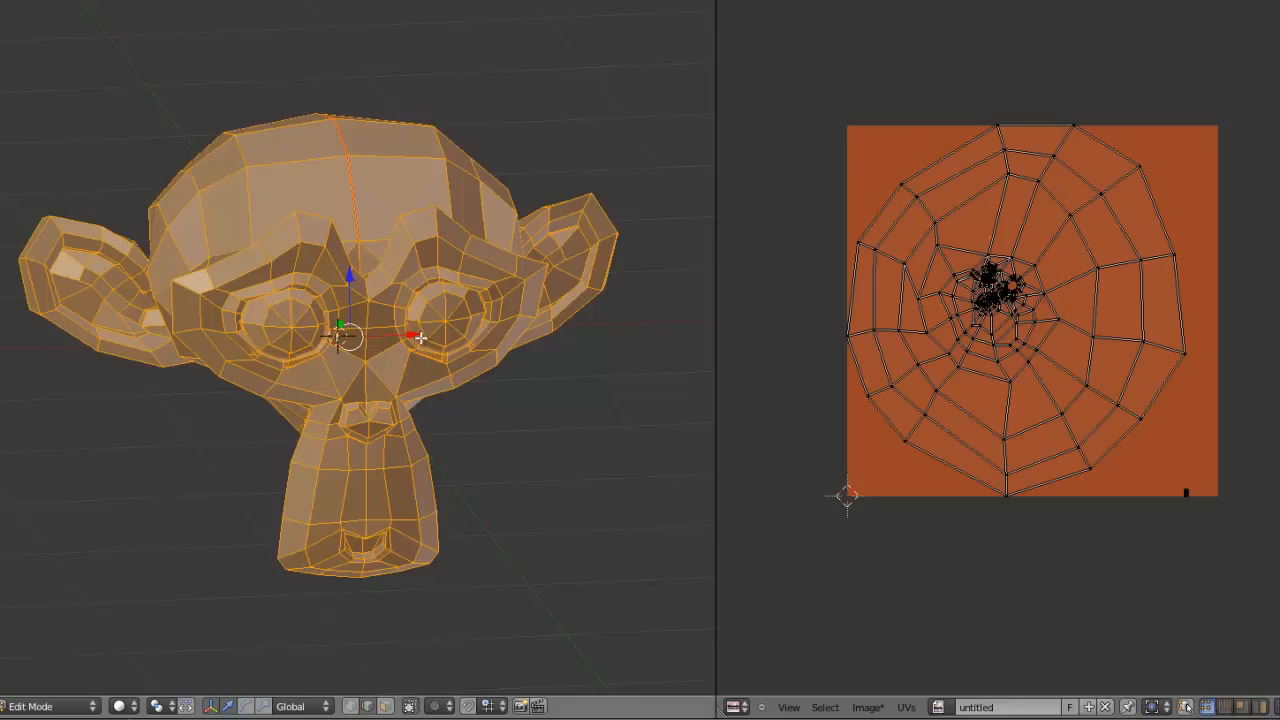
{"action": "key", "text": "u"}
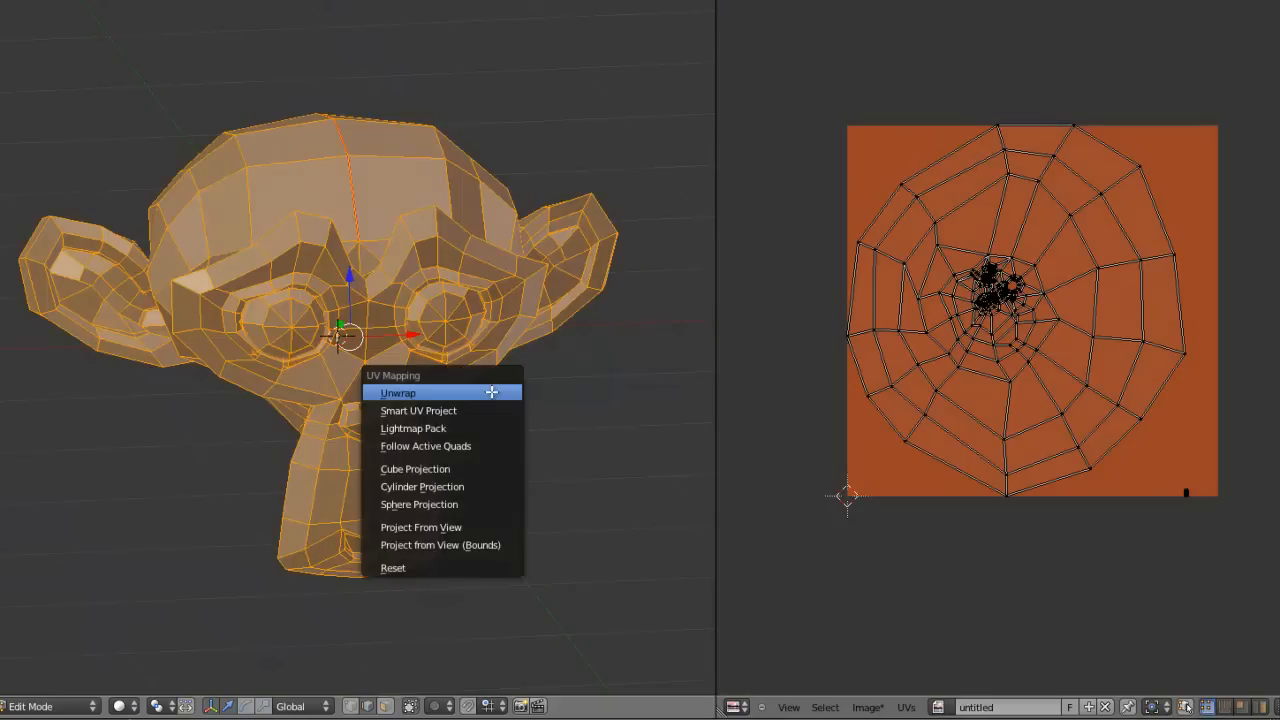
{"action": "left_click", "coordinate": [497, 389]}
{"action": "scroll", "coordinate": [1025, 375], "scroll_direction": "up", "scroll_amount": 3}
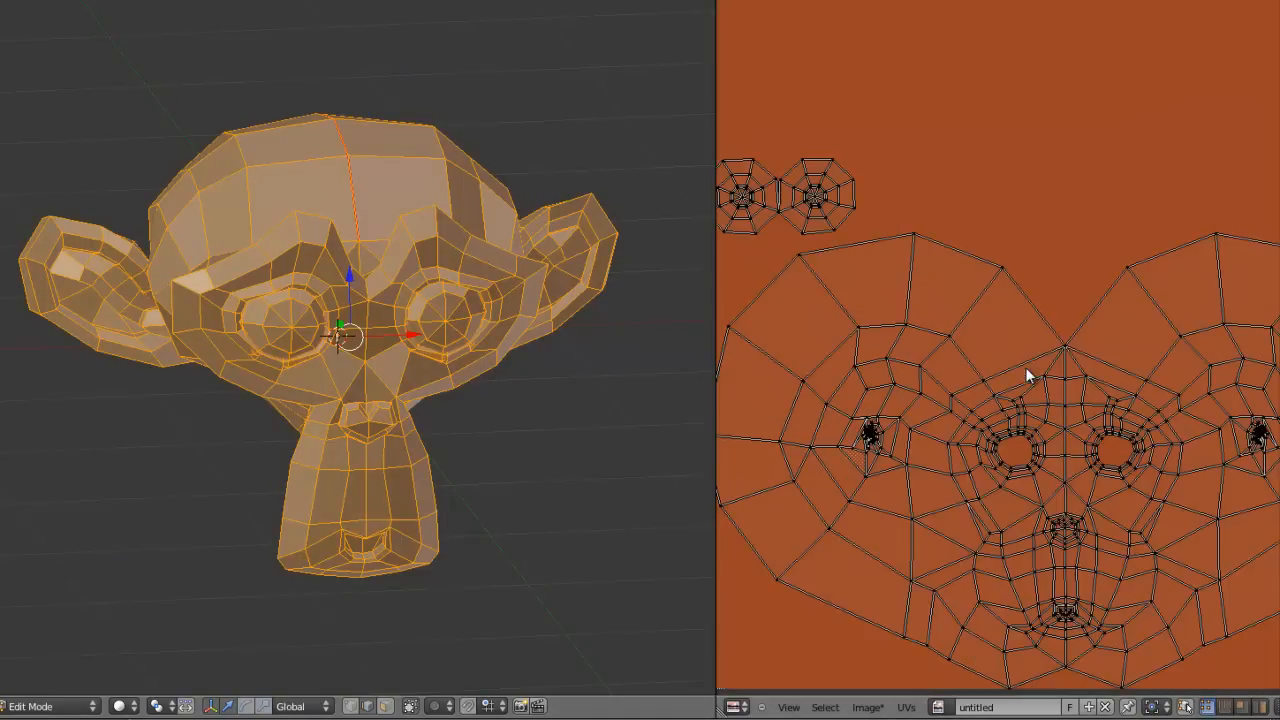
Step: Examine the new UV layout enlarged, comparing the spread of the face, eye openings and mouth with the dense ear areas
{"action": "key", "text": "ctrl+alt+space"}
{"action": "middle_click_drag", "start_coordinate": [737, 514], "coordinate": [737, 400]}
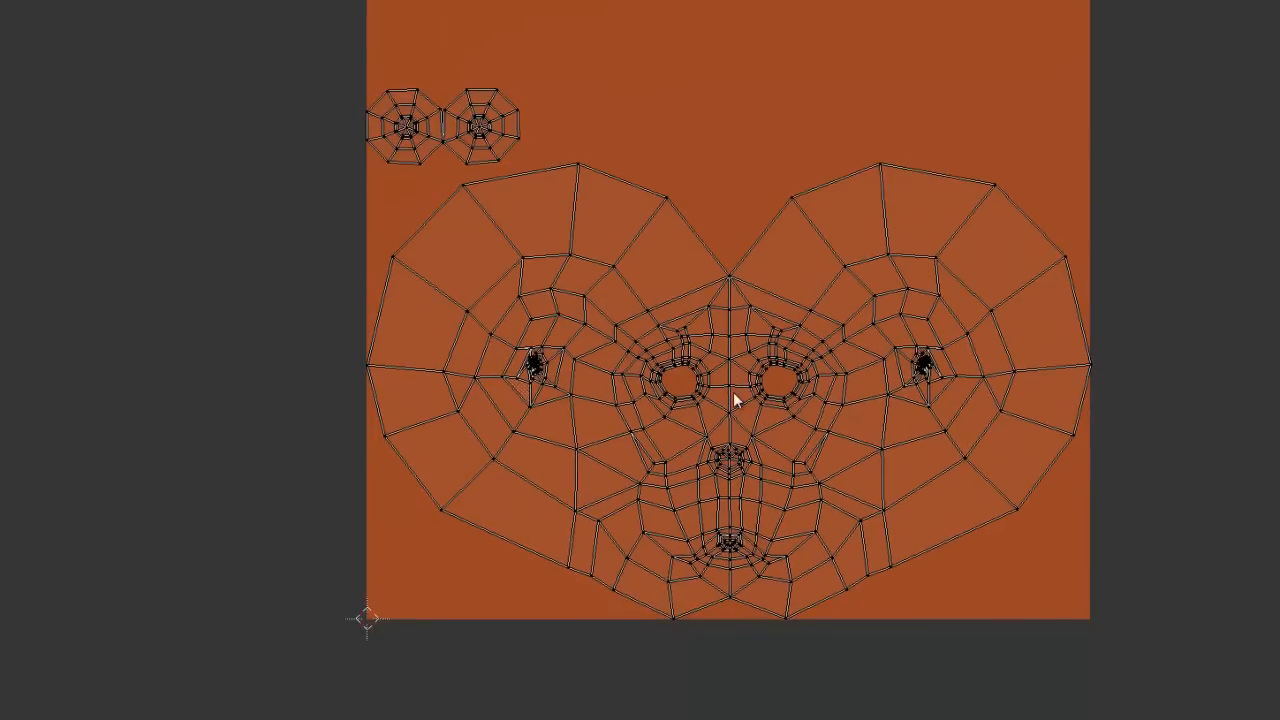
{"action": "scroll", "coordinate": [640, 62], "scroll_direction": "up", "scroll_amount": 2}
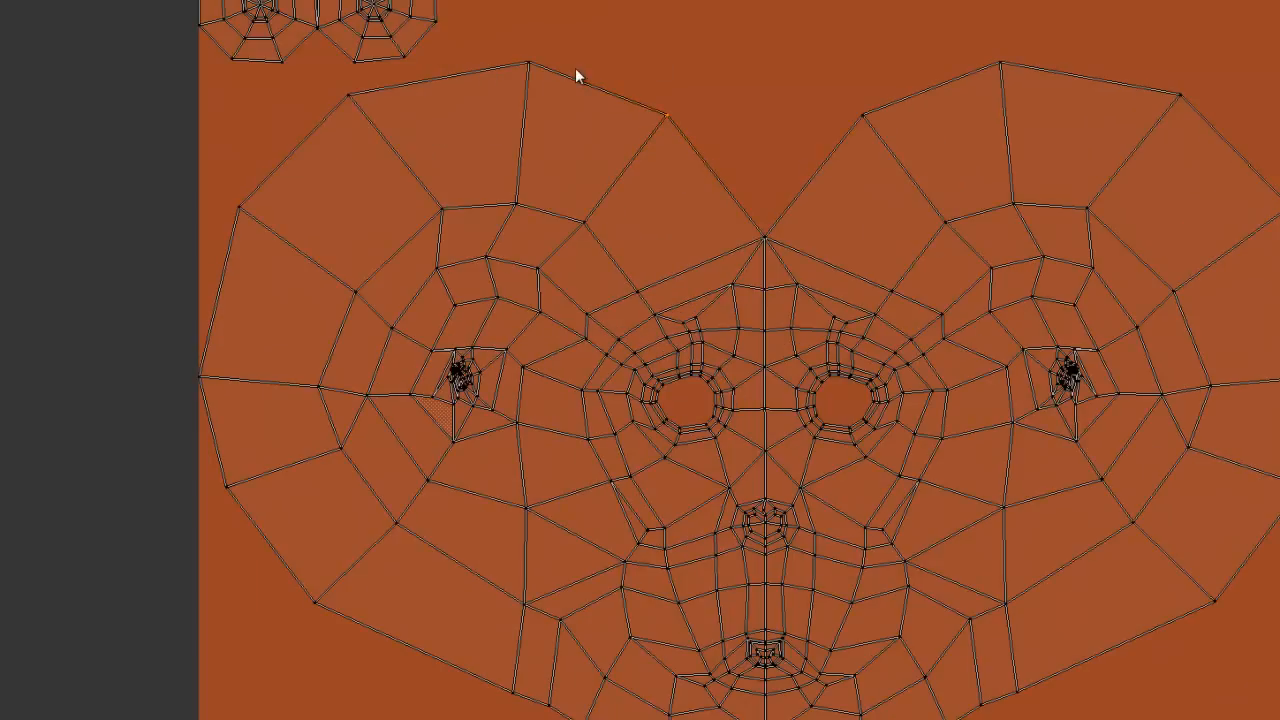
{"action": "key", "text": "g"}
{"action": "right_click", "coordinate": [440, 86]}
{"action": "scroll", "coordinate": [851, 414], "scroll_direction": "down", "scroll_amount": 2}
{"action": "scroll", "coordinate": [714, 291], "scroll_direction": "up", "scroll_amount": 3}
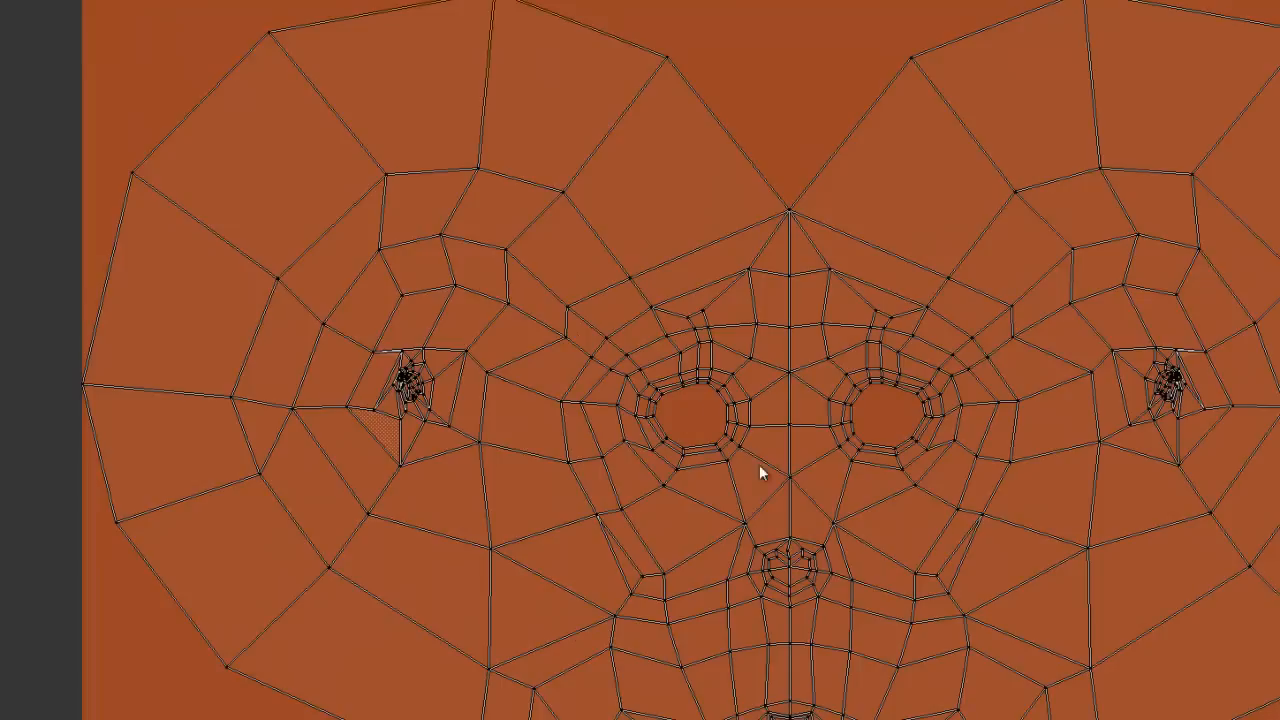
{"action": "middle_click_drag", "start_coordinate": [760, 471], "coordinate": [674, 307]}
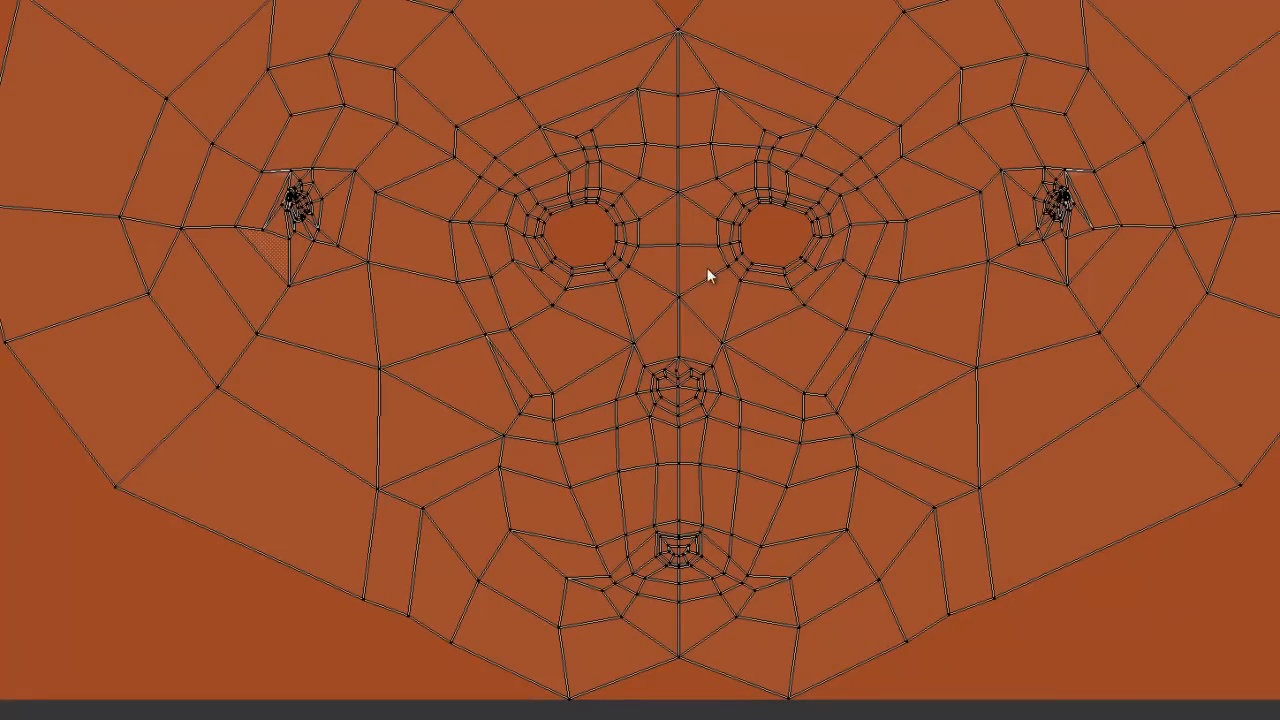
{"action": "scroll", "coordinate": [643, 201], "scroll_direction": "down", "scroll_amount": 4}
{"action": "scroll", "coordinate": [673, 248], "scroll_direction": "up", "scroll_amount": 3}
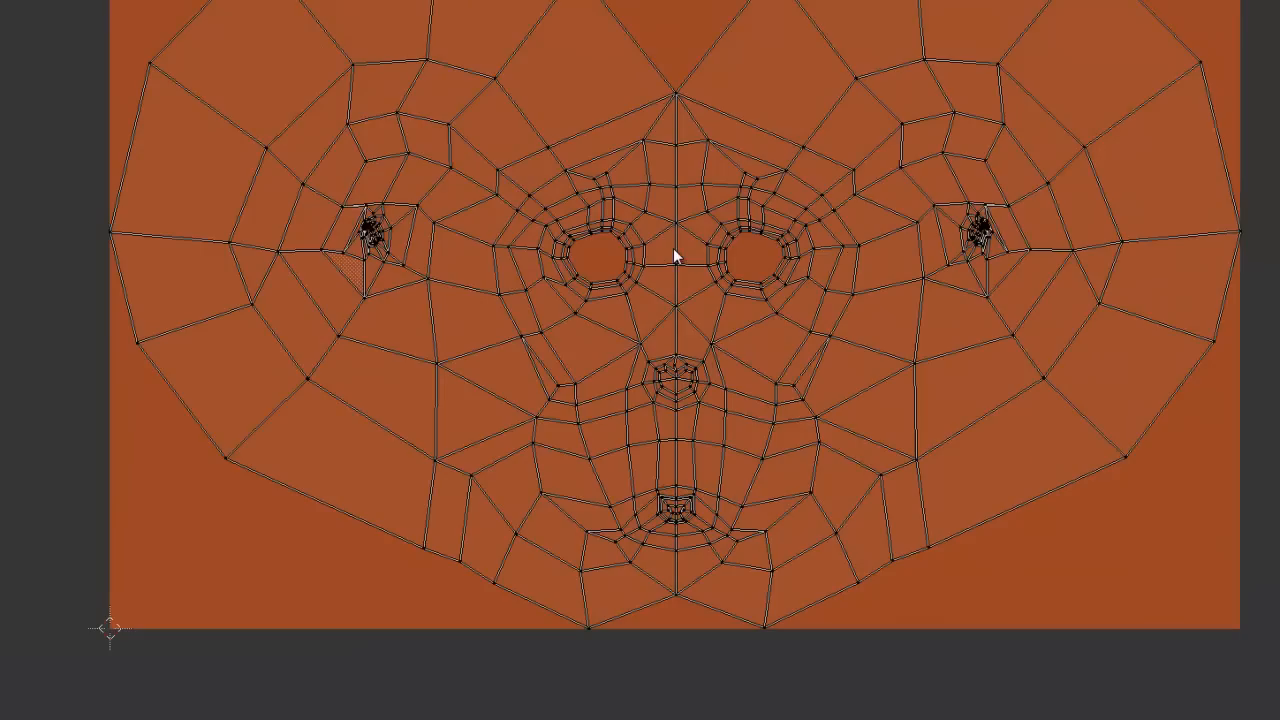
{"action": "scroll", "coordinate": [672, 222], "scroll_direction": "down", "scroll_amount": 3}
{"action": "middle_click_drag", "start_coordinate": [630, 166], "coordinate": [683, 265]}
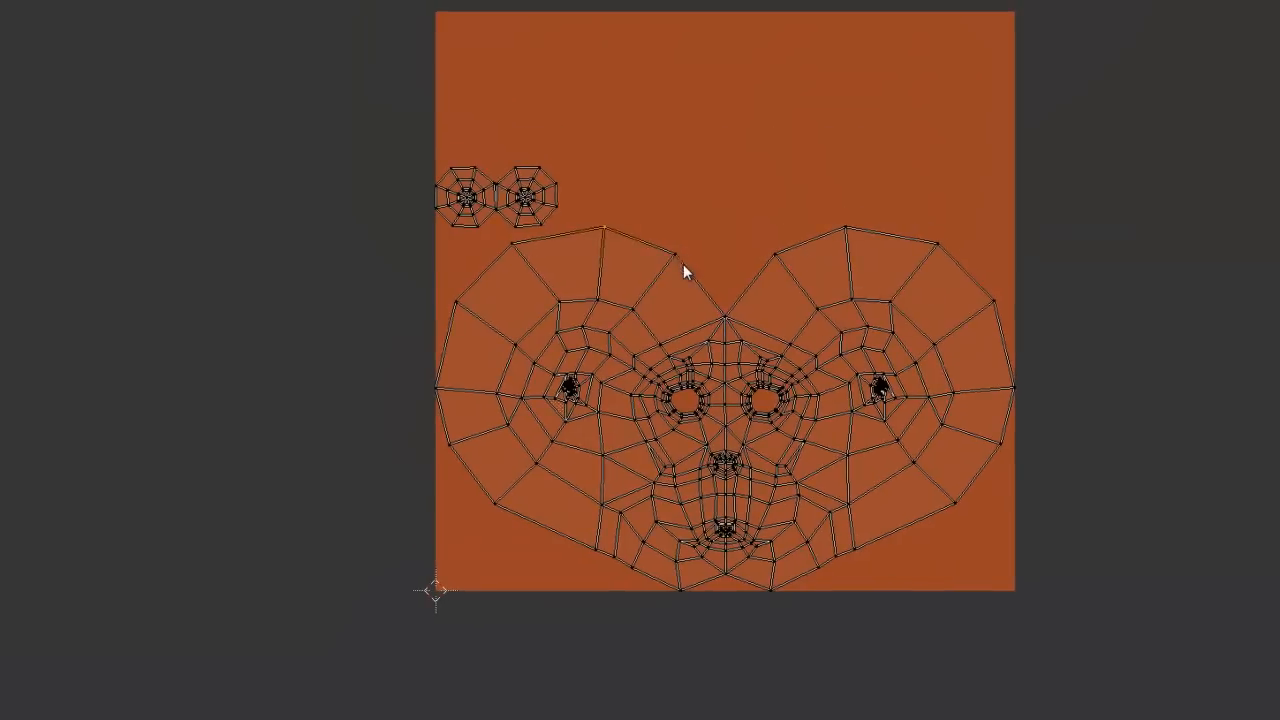
{"action": "key", "text": "ctrl+Up"}
{"action": "key", "text": "ctrl+Up"}
{"action": "scroll", "coordinate": [734, 338], "scroll_direction": "up", "scroll_amount": 6}
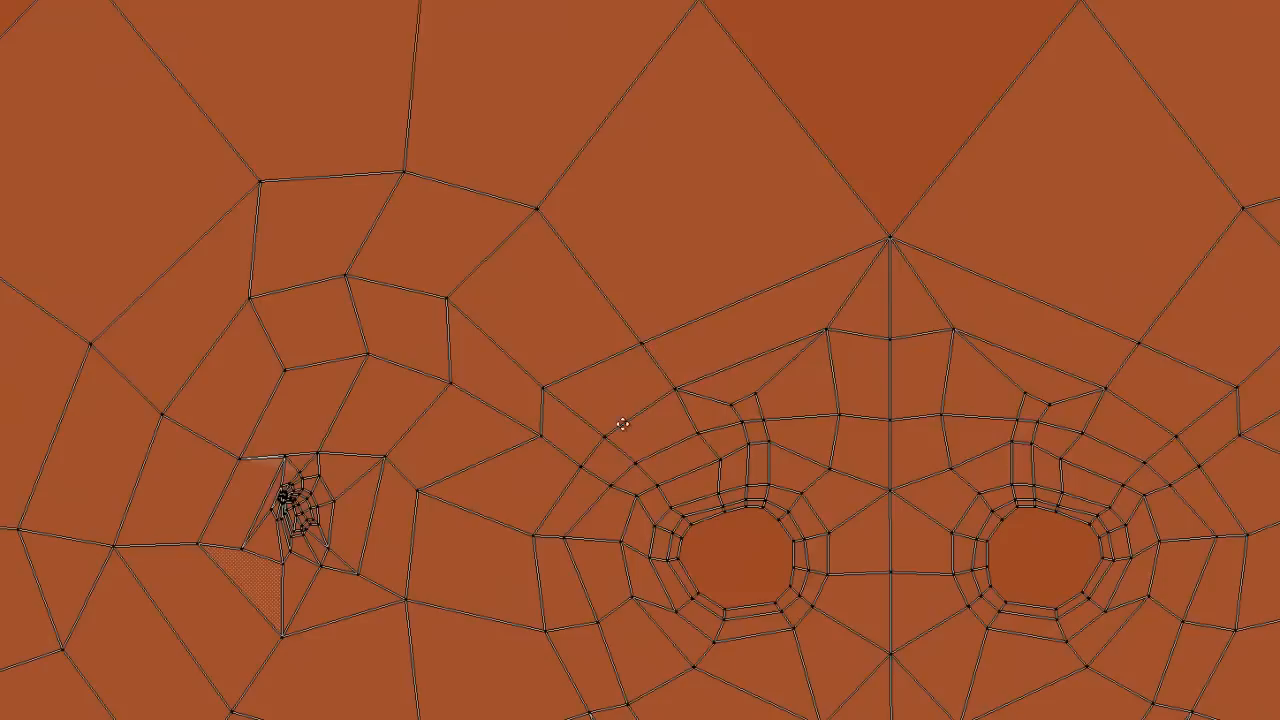
{"action": "middle_click_drag", "start_coordinate": [623, 423], "coordinate": [754, 304]}
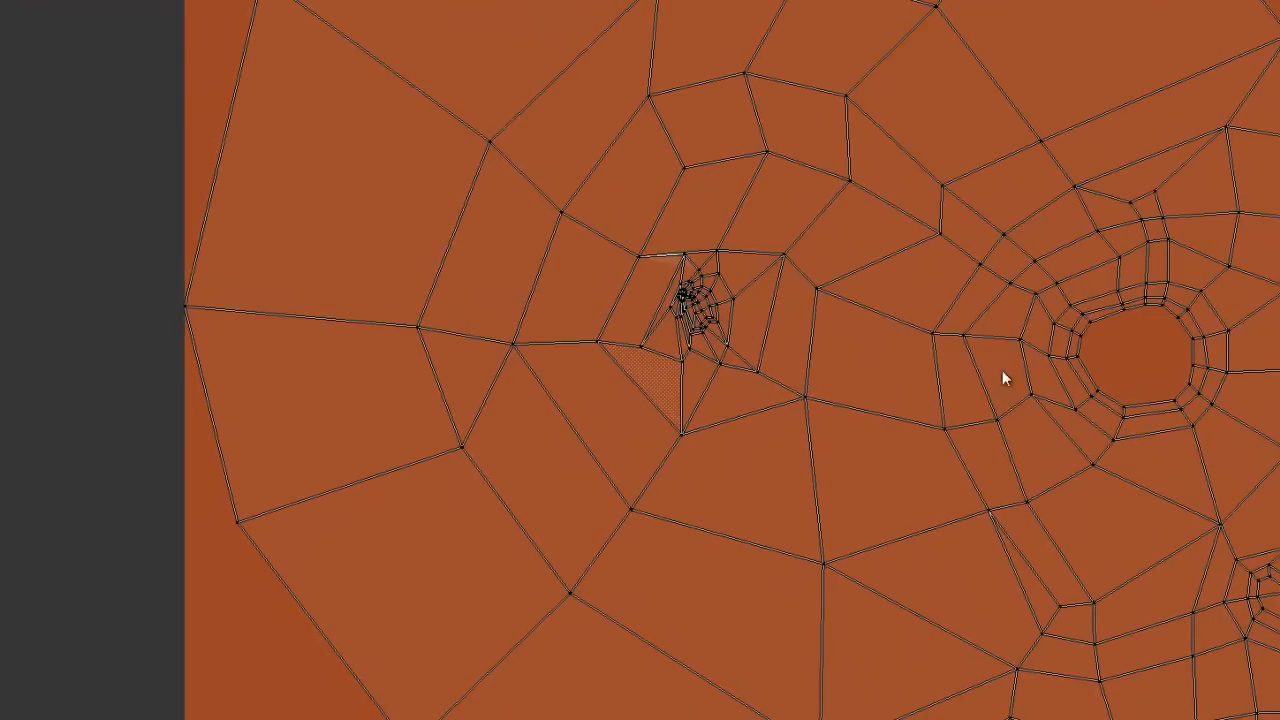
{"action": "middle_click_drag", "start_coordinate": [1241, 420], "coordinate": [219, 436]}
{"action": "scroll", "coordinate": [674, 342], "scroll_direction": "down", "scroll_amount": 2}
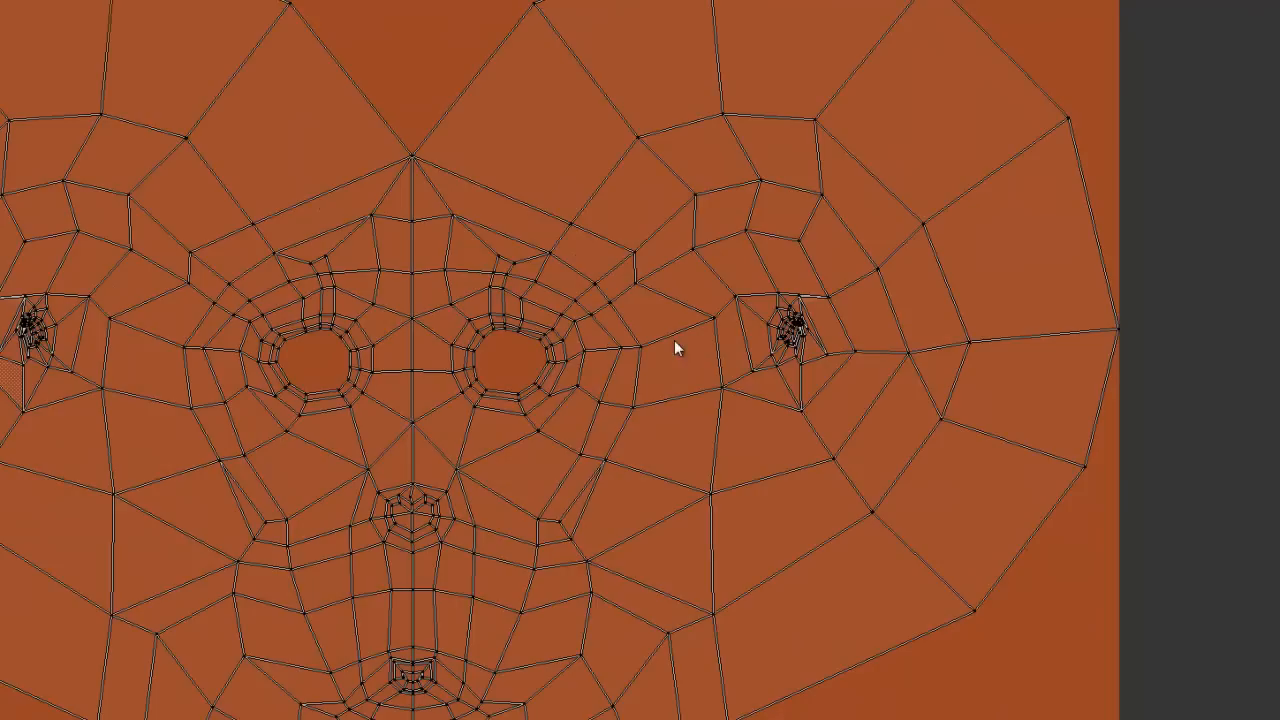
{"action": "middle_click_drag", "start_coordinate": [382, 350], "coordinate": [730, 332]}
{"action": "scroll", "coordinate": [730, 340], "scroll_direction": "down", "scroll_amount": 4}
{"action": "key", "text": "ctrl+Up"}
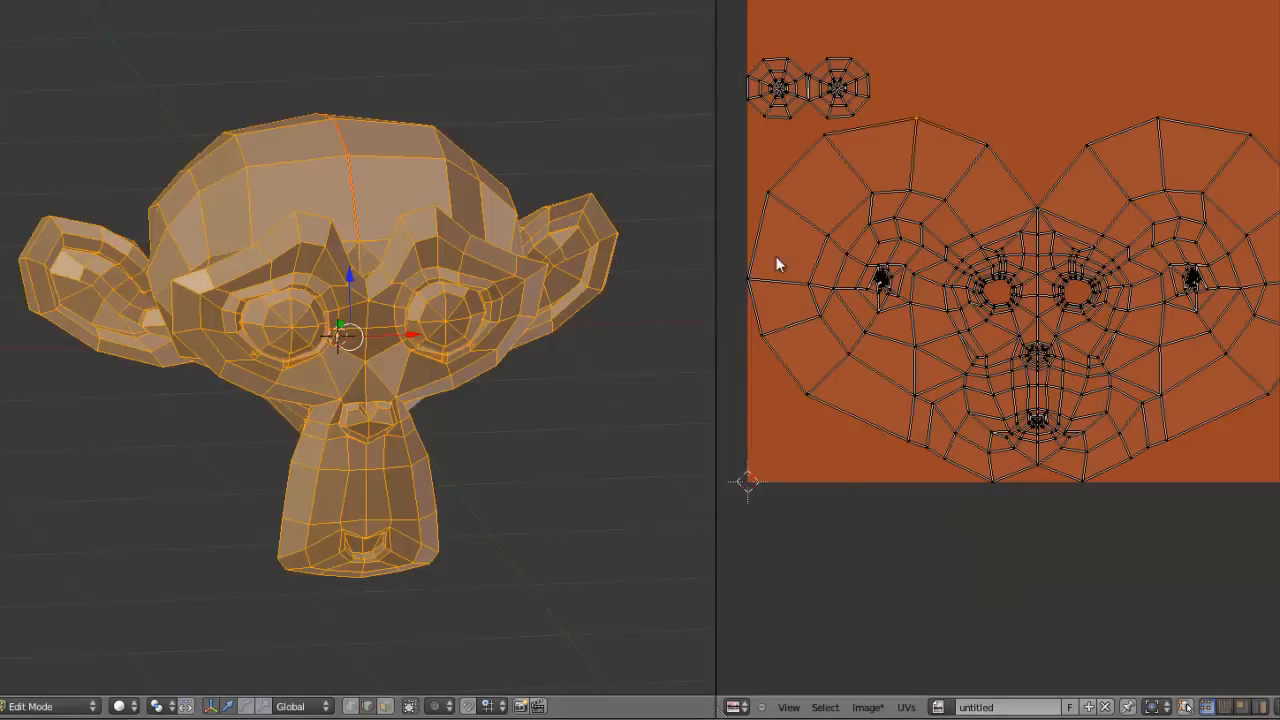
Step: Select the first edges for a seam behind and beneath the base of the monkey's left ear
{"action": "scroll", "coordinate": [777, 262], "scroll_direction": "up", "scroll_amount": 2}
{"action": "middle_click_drag", "start_coordinate": [994, 271], "coordinate": [994, 357]}
{"action": "middle_click_drag", "start_coordinate": [431, 319], "coordinate": [503, 336]}
{"action": "scroll", "coordinate": [450, 368], "scroll_direction": "up", "scroll_amount": 3}
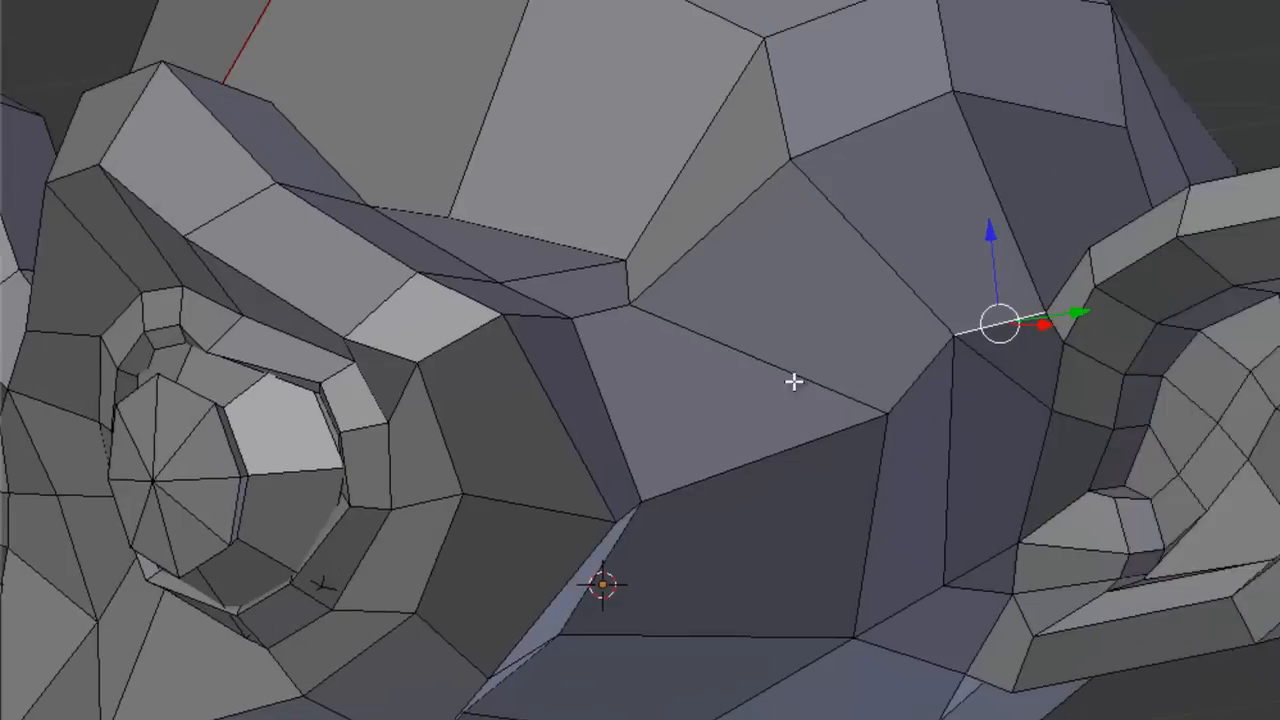
{"action": "scroll", "coordinate": [794, 382], "scroll_direction": "down", "scroll_amount": 1}
{"action": "middle_click_drag", "start_coordinate": [1046, 343], "coordinate": [838, 610]}
{"action": "middle_click_drag", "start_coordinate": [634, 506], "coordinate": [448, 556]}
{"action": "right_click", "coordinate": [156, 407]}
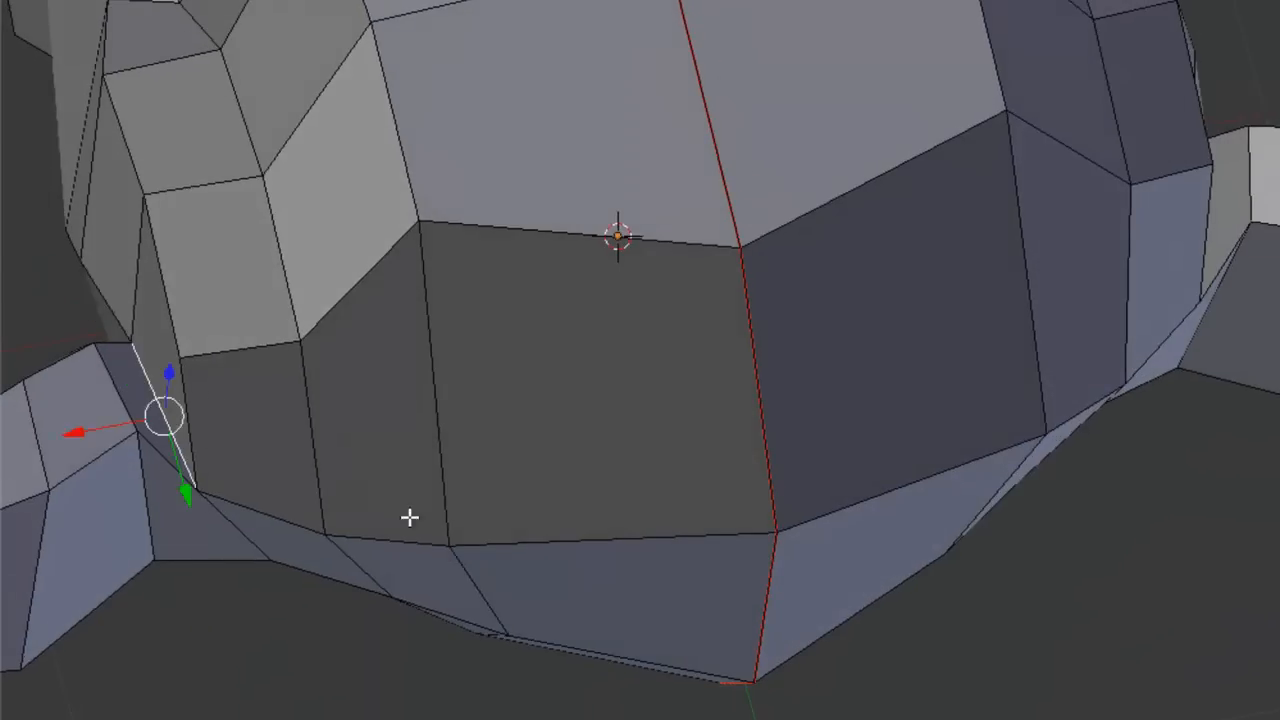
{"action": "middle_click_drag", "start_coordinate": [409, 517], "coordinate": [520, 122]}
{"action": "right_click", "coordinate": [252, 218]}
{"action": "middle_click_drag", "start_coordinate": [252, 218], "coordinate": [437, 262]}
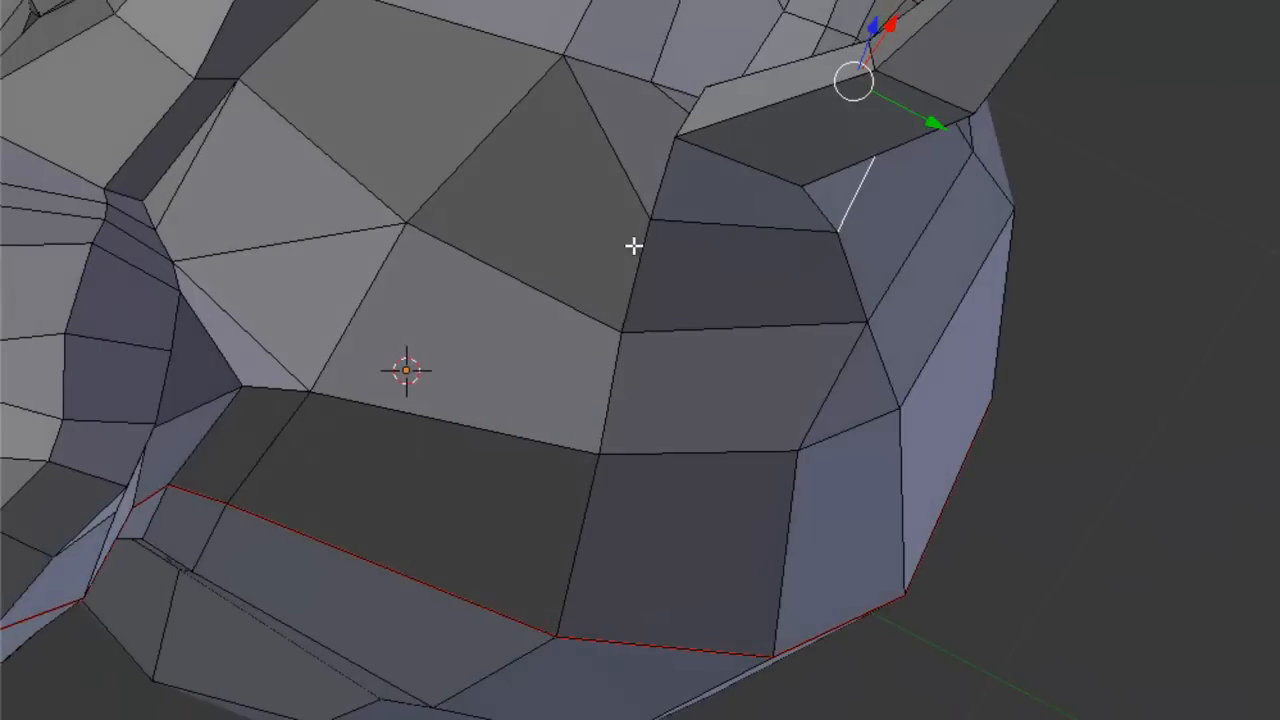
{"action": "right_click", "coordinate": [770, 231], "text": "shift"}
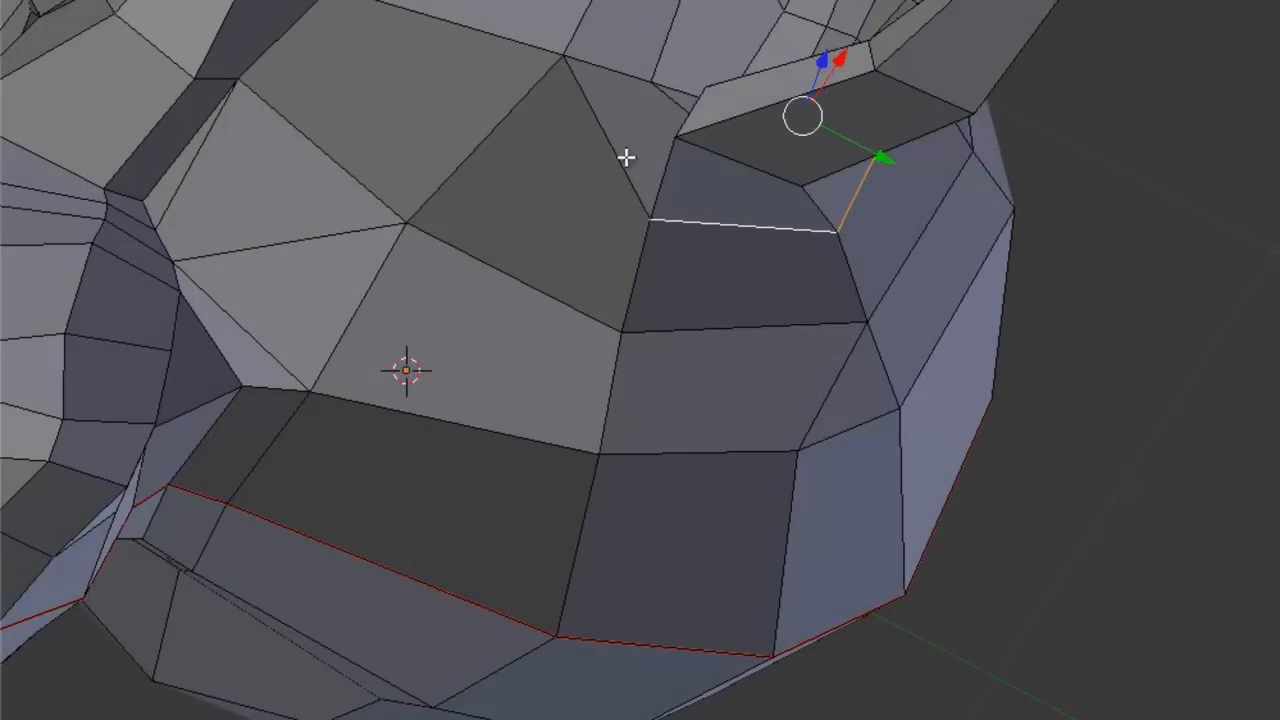
{"action": "right_click", "coordinate": [620, 157], "text": "shift"}
{"action": "right_click", "coordinate": [580, 20], "text": "shift"}
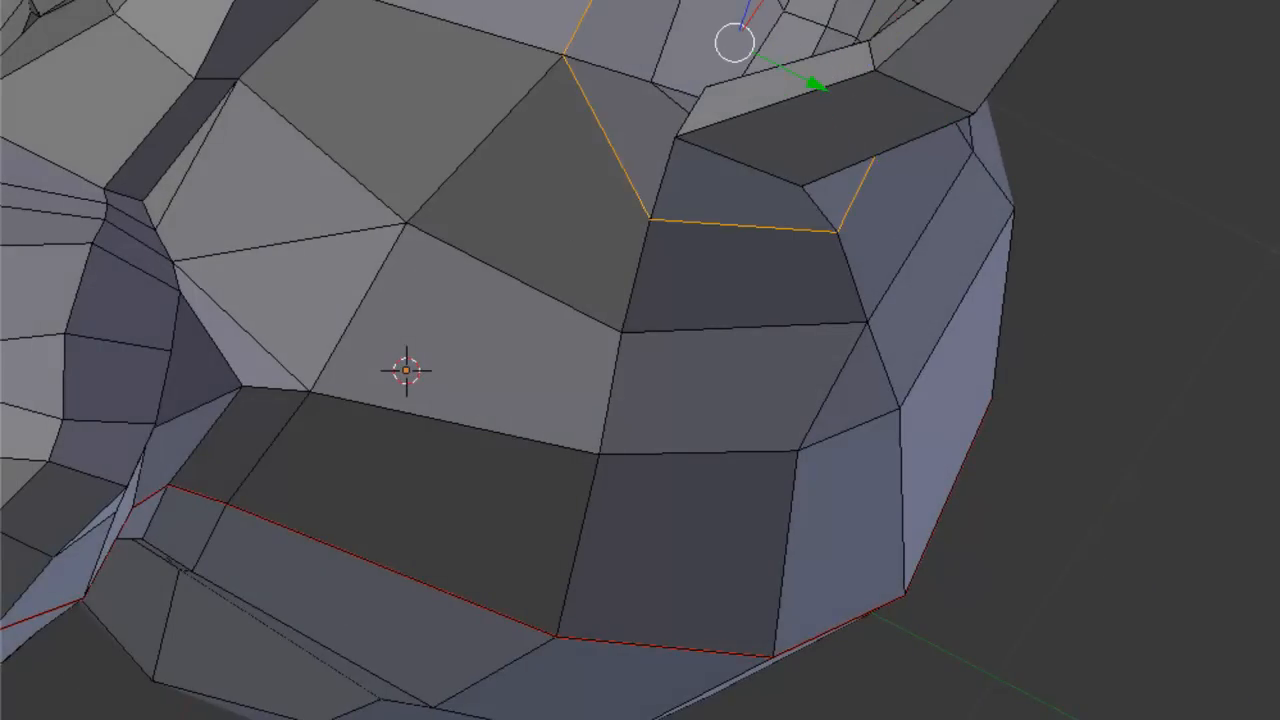
{"action": "scroll", "coordinate": [600, 41], "scroll_direction": "down", "scroll_amount": 3}
{"action": "middle_click_drag", "start_coordinate": [569, 77], "coordinate": [494, 167]}
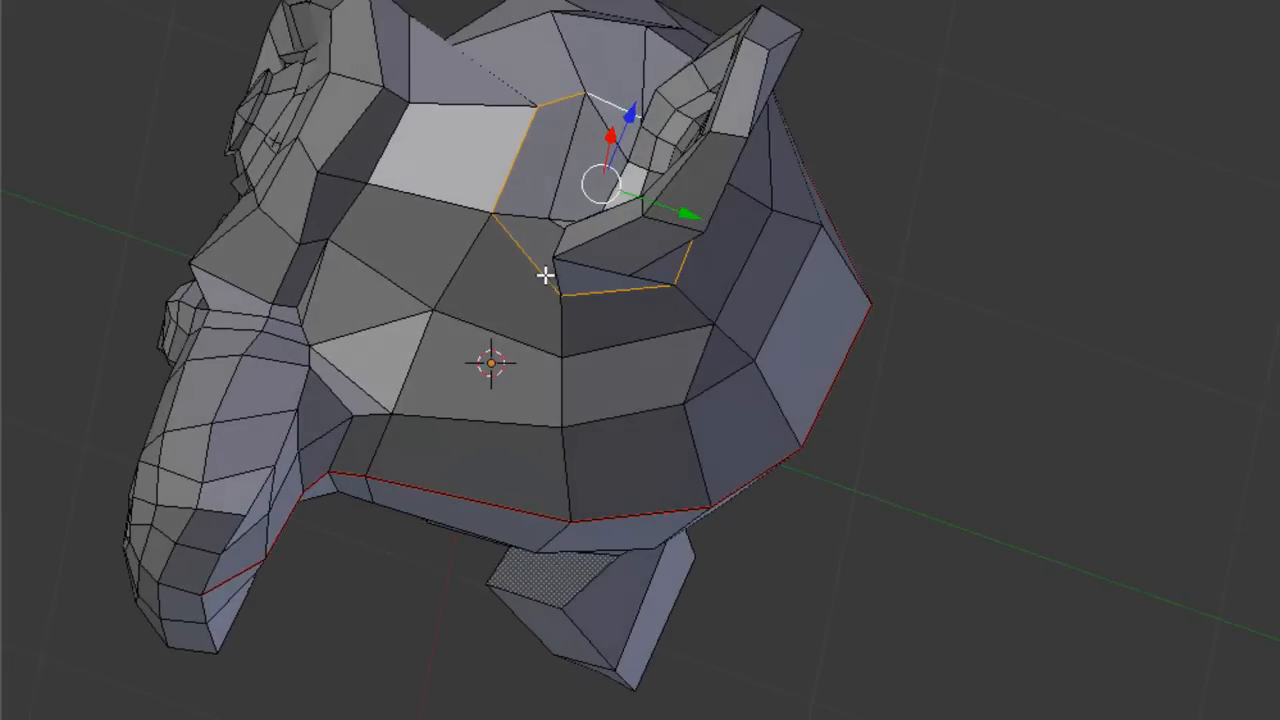
{"action": "right_click", "coordinate": [541, 271], "text": "shift"}
{"action": "right_click", "coordinate": [519, 165], "text": "shift"}
{"action": "right_click", "coordinate": [563, 97], "text": "shift"}
{"action": "right_click", "coordinate": [614, 109], "text": "shift"}
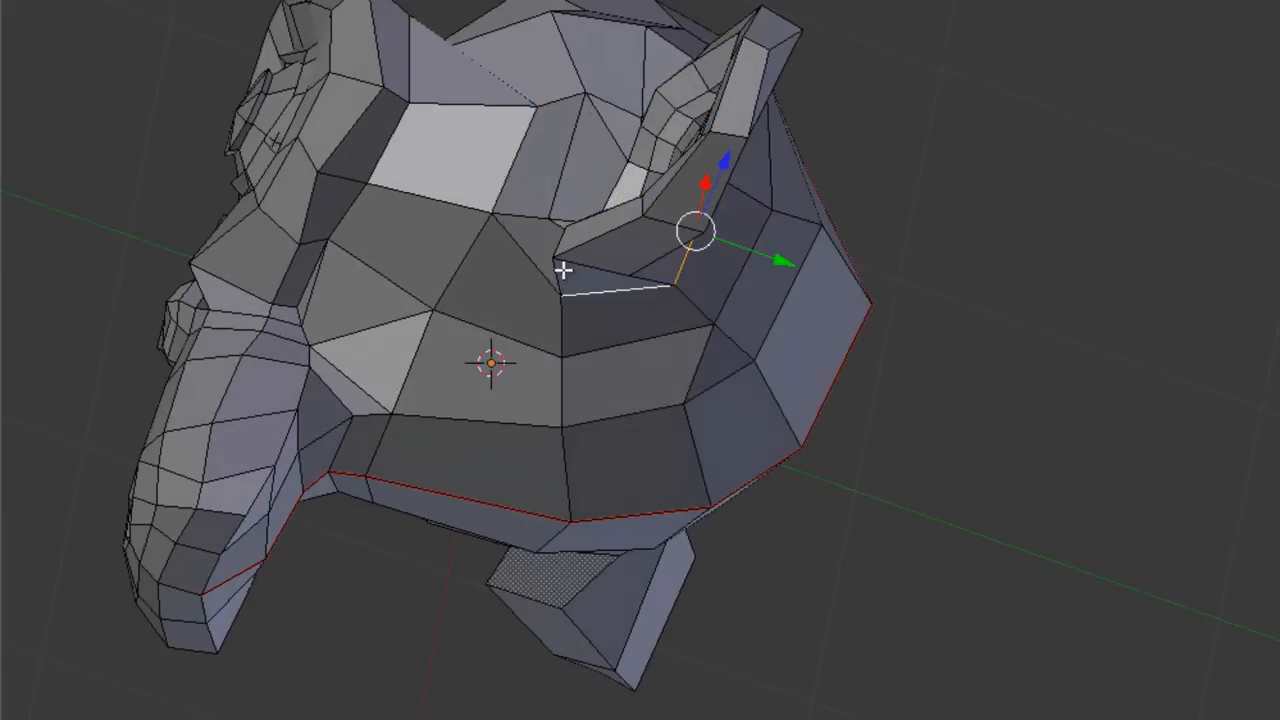
Step: Add the edges running up the front of the left ear's base to the selection, following where the ear joins the head
{"action": "middle_click_drag", "start_coordinate": [563, 270], "coordinate": [823, 388]}
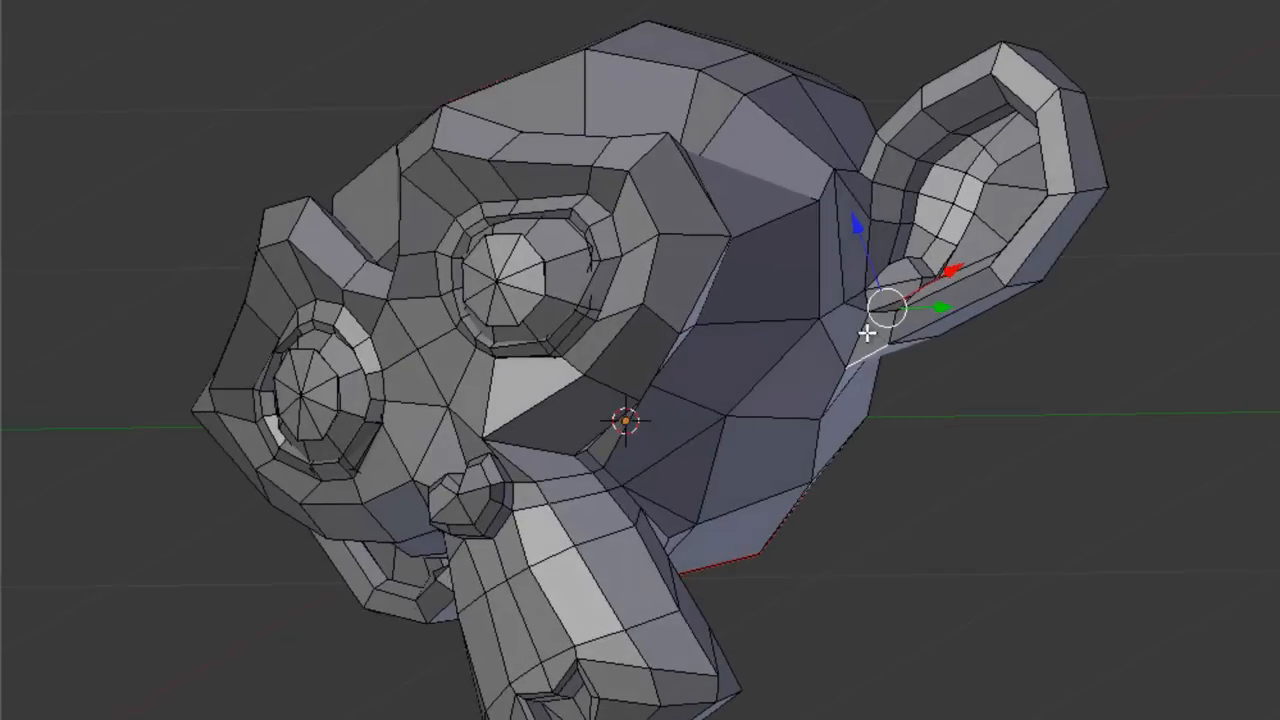
{"action": "middle_click_drag", "start_coordinate": [866, 333], "coordinate": [810, 305]}
{"action": "right_click", "coordinate": [799, 180], "text": "shift"}
{"action": "right_click", "coordinate": [797, 263], "text": "shift"}
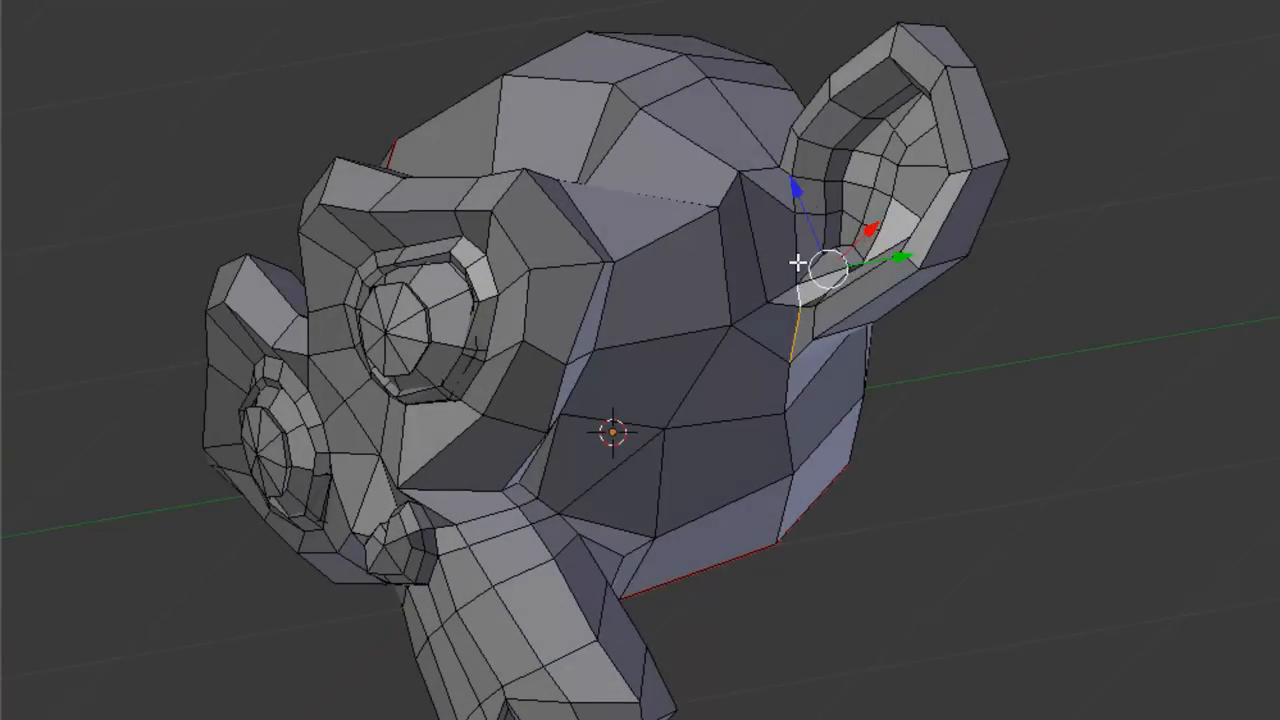
{"action": "right_click", "coordinate": [798, 251], "text": "shift"}
{"action": "right_click", "coordinate": [794, 188], "text": "shift"}
{"action": "right_click", "coordinate": [783, 161], "text": "shift"}
{"action": "scroll", "coordinate": [694, 246], "scroll_direction": "down", "scroll_amount": 2}
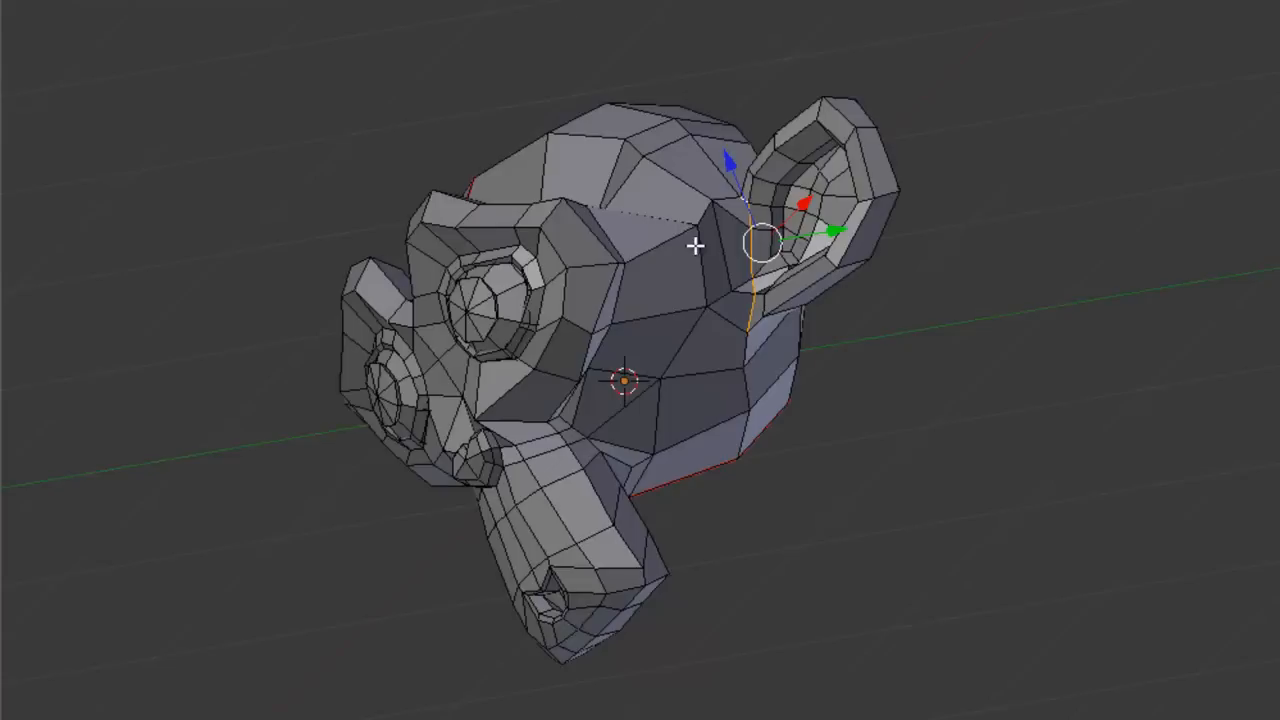
Step: Mark the selected edges around the base of the left ear as a seam
{"action": "middle_click_drag", "start_coordinate": [656, 256], "coordinate": [700, 529]}
{"action": "key", "text": "ctrl+e"}
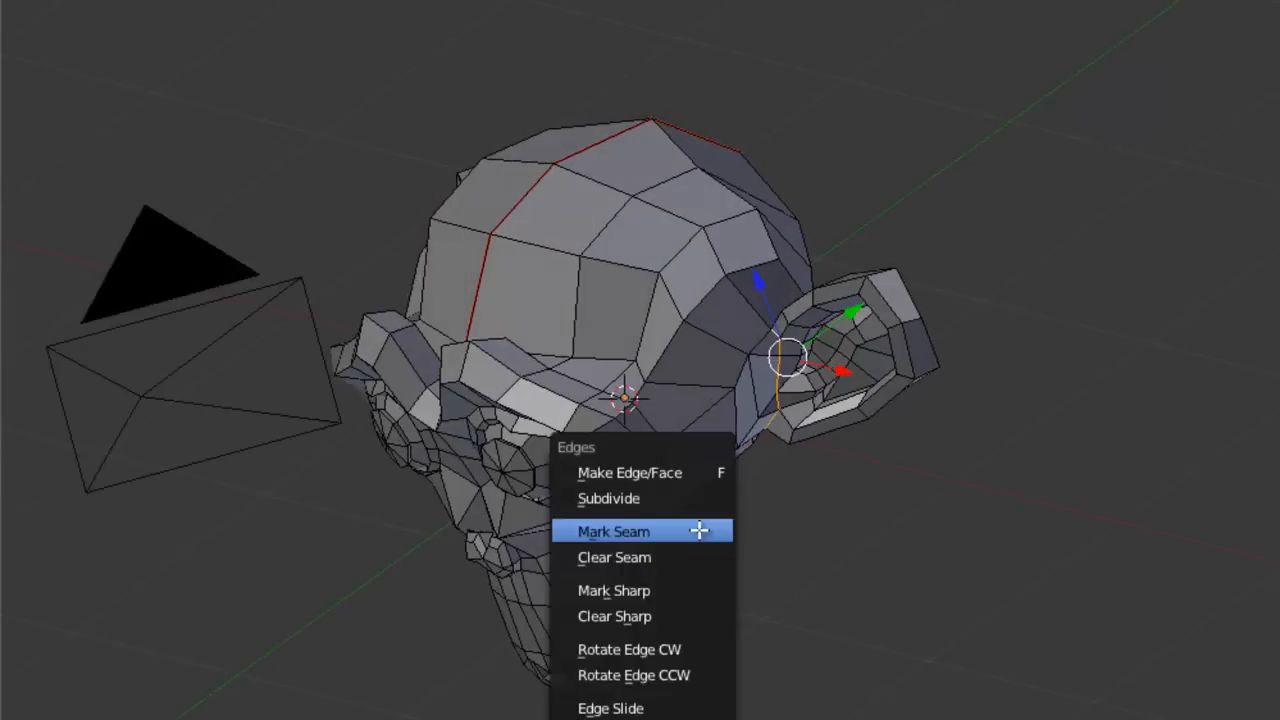
{"action": "left_click", "coordinate": [699, 531]}
Step: Select the edges running down the front of the monkey's right ear where it joins the head
{"action": "middle_click_drag", "start_coordinate": [513, 395], "coordinate": [966, 386]}
{"action": "scroll", "coordinate": [697, 317], "scroll_direction": "up", "scroll_amount": 3}
{"action": "middle_click_drag", "start_coordinate": [697, 317], "coordinate": [683, 208]}
{"action": "right_click", "coordinate": [543, 254]}
{"action": "right_click", "coordinate": [530, 281], "text": "shift"}
{"action": "right_click", "coordinate": [521, 326], "text": "shift"}
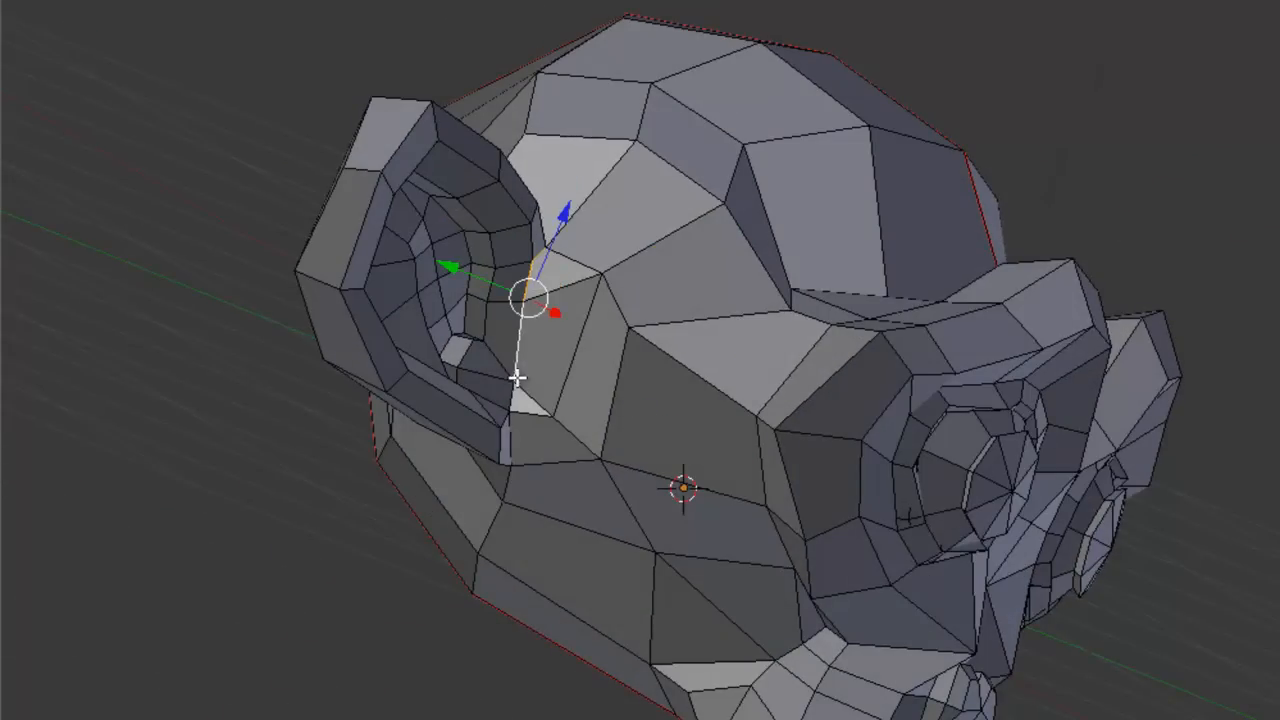
{"action": "right_click", "coordinate": [516, 389], "text": "shift"}
{"action": "right_click", "coordinate": [528, 392], "text": "shift"}
{"action": "right_click", "coordinate": [512, 402], "text": "shift"}
{"action": "right_click", "coordinate": [519, 442], "text": "shift"}
Step: Add the edges behind the right ear's base to the selection and mark them all as a seam
{"action": "middle_click_drag", "start_coordinate": [560, 400], "coordinate": [920, 286]}
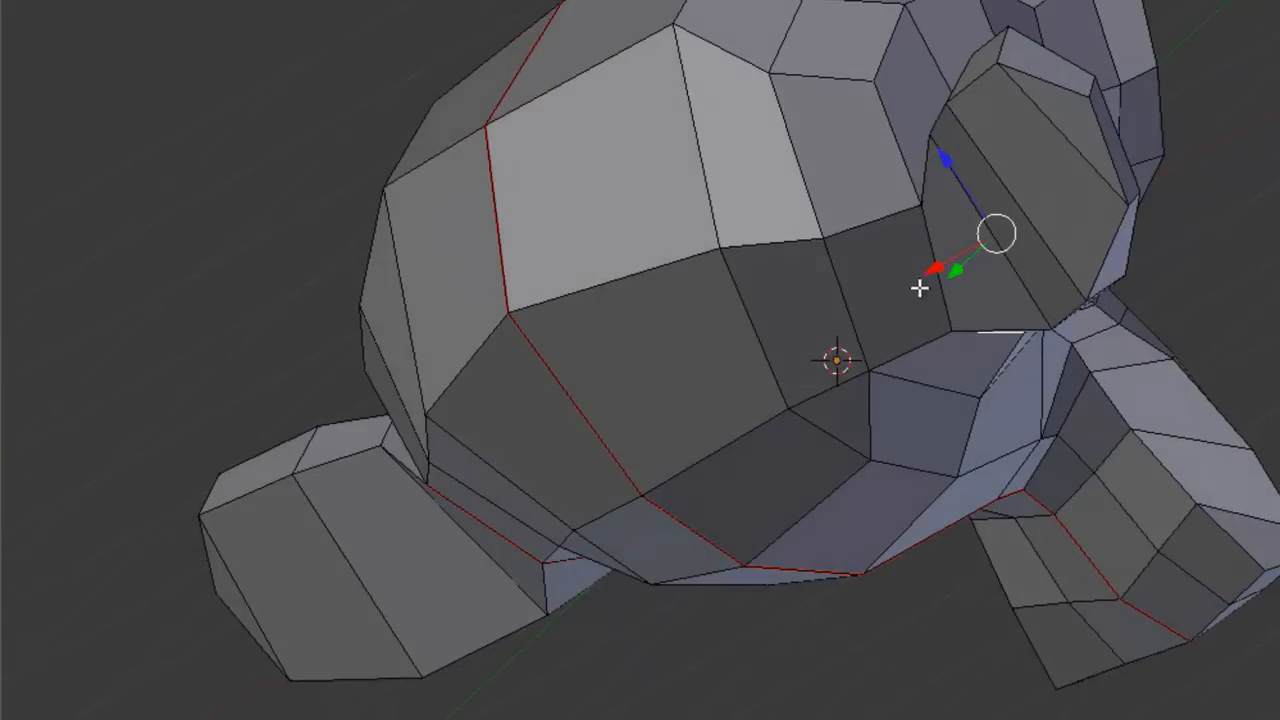
{"action": "right_click", "coordinate": [910, 218], "text": "shift"}
{"action": "middle_click_drag", "start_coordinate": [904, 216], "coordinate": [609, 430]}
{"action": "right_click", "coordinate": [940, 513], "text": "shift"}
{"action": "key", "text": "ctrl+e"}
{"action": "left_click", "coordinate": [943, 514]}
{"action": "scroll", "coordinate": [943, 514], "scroll_direction": "down", "scroll_amount": 4}
Step: Select the whole mesh and unwrap it again with both ear seams in place
{"action": "key", "text": "a"}
{"action": "key", "text": "u"}
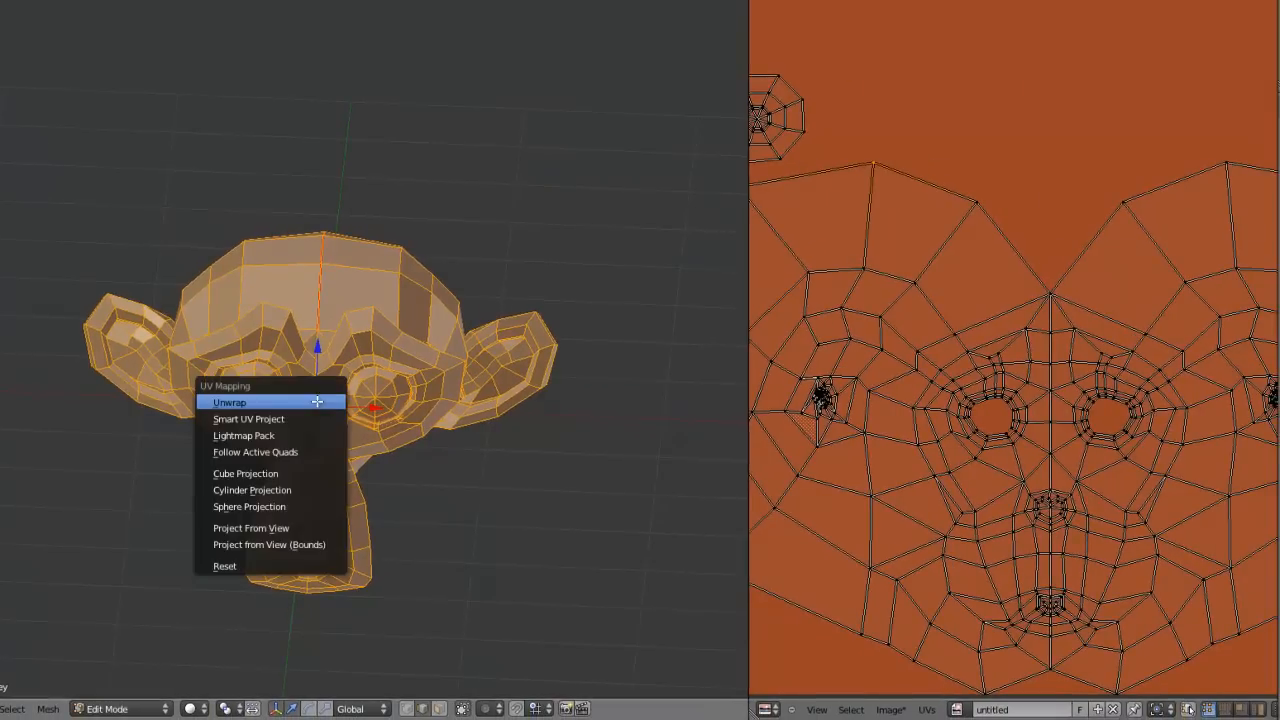
{"action": "left_click", "coordinate": [317, 401]}
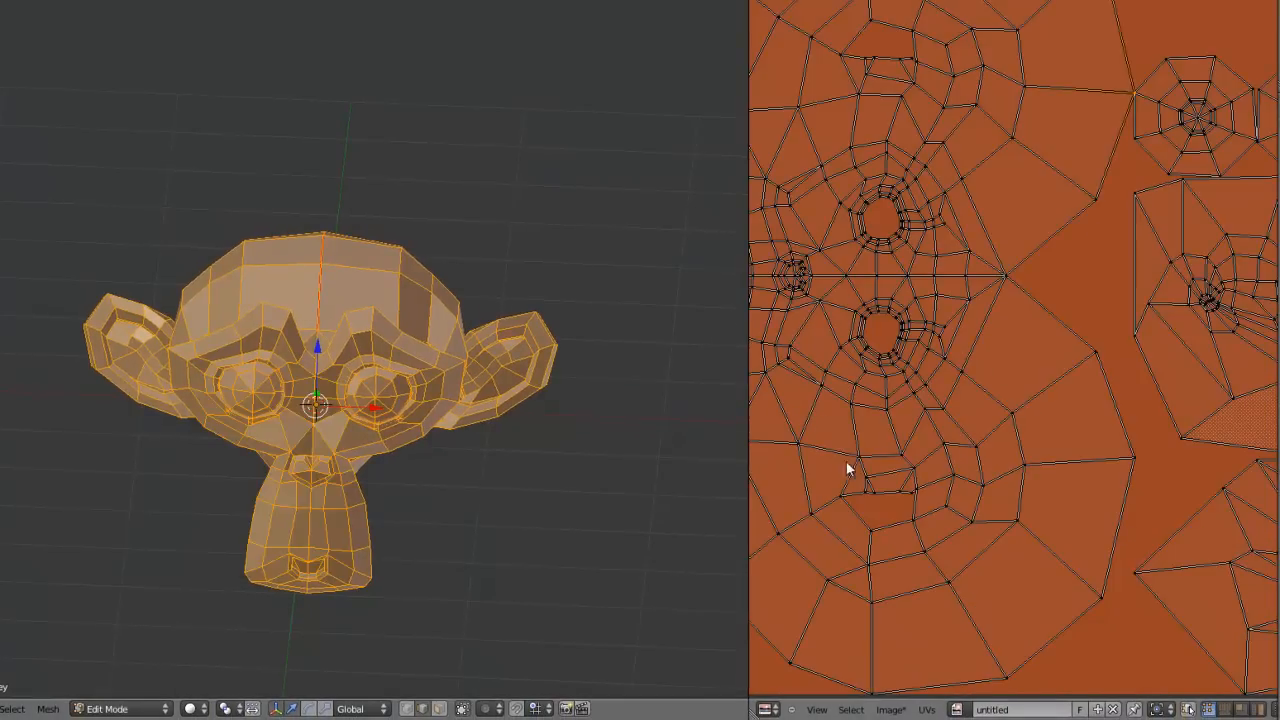
Step: Examine the ear islands in the new UV layout, checking how far their dense areas have spread out
{"action": "scroll", "coordinate": [981, 333], "scroll_direction": "down", "scroll_amount": 3}
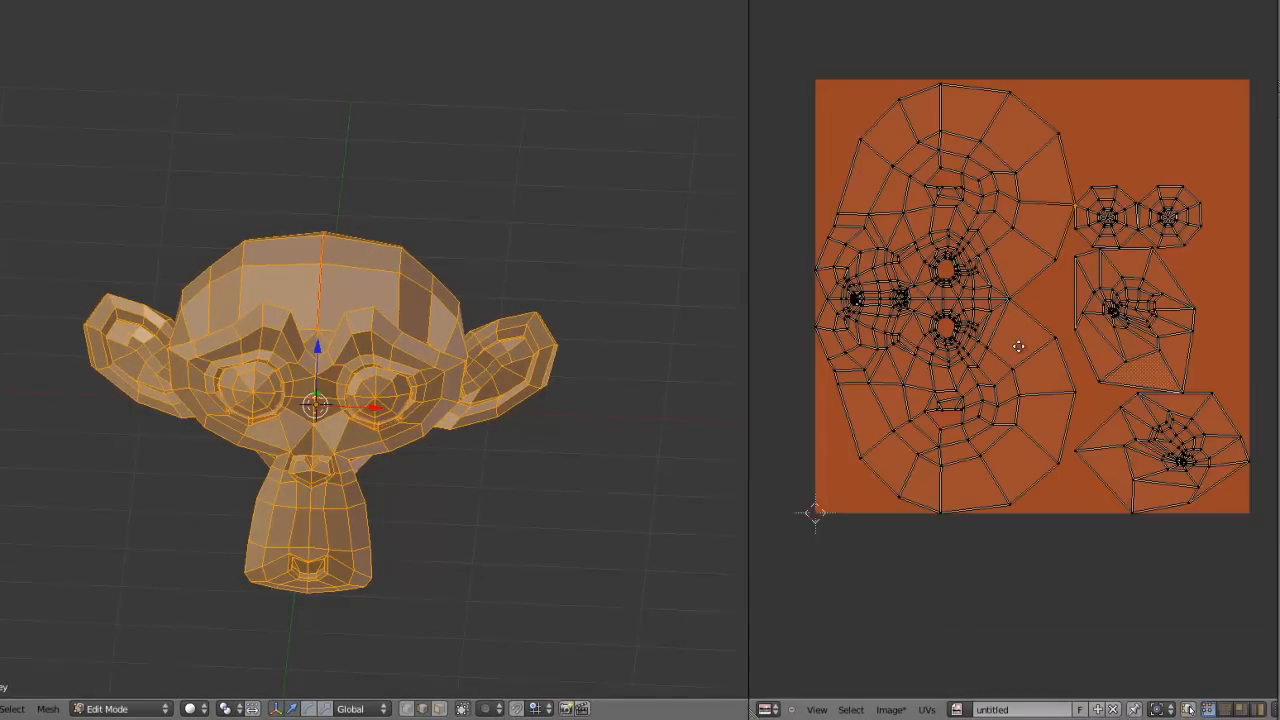
{"action": "scroll", "coordinate": [1018, 346], "scroll_direction": "up", "scroll_amount": 3}
{"action": "scroll", "coordinate": [955, 391], "scroll_direction": "up", "scroll_amount": 2}
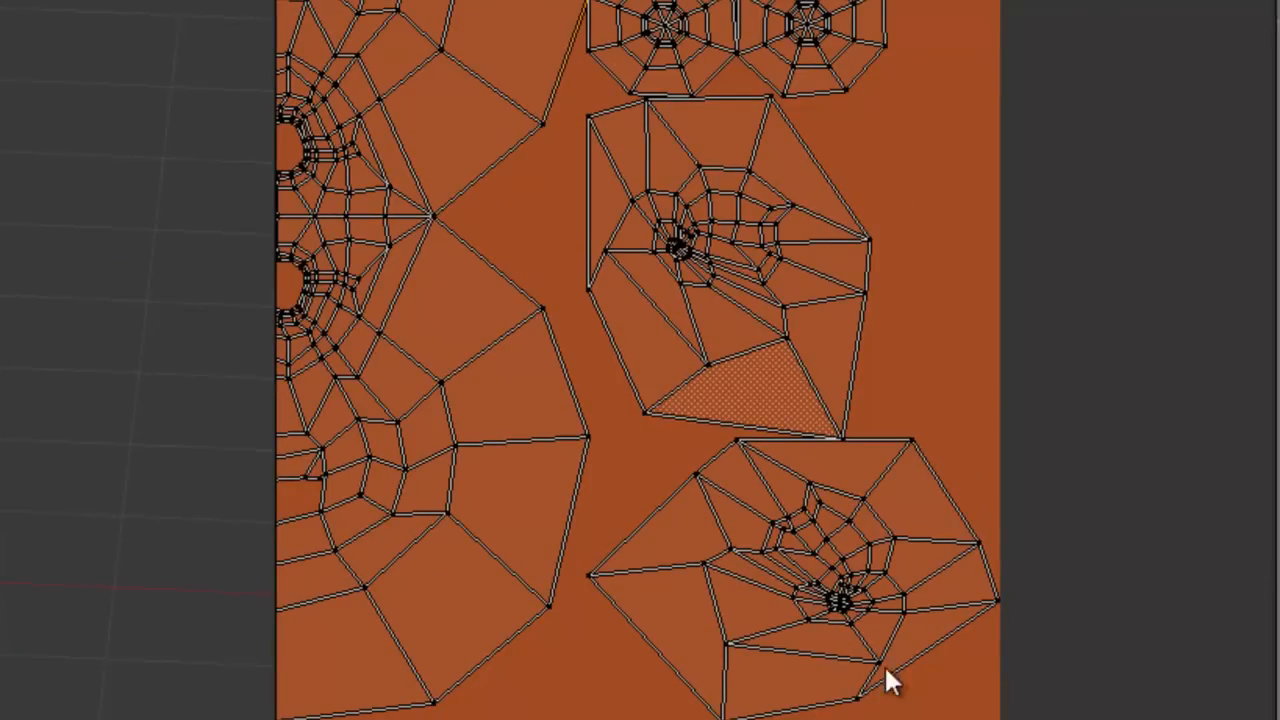
{"action": "scroll", "coordinate": [743, 323], "scroll_direction": "up", "scroll_amount": 5}
{"action": "scroll", "coordinate": [800, 588], "scroll_direction": "down", "scroll_amount": 1}
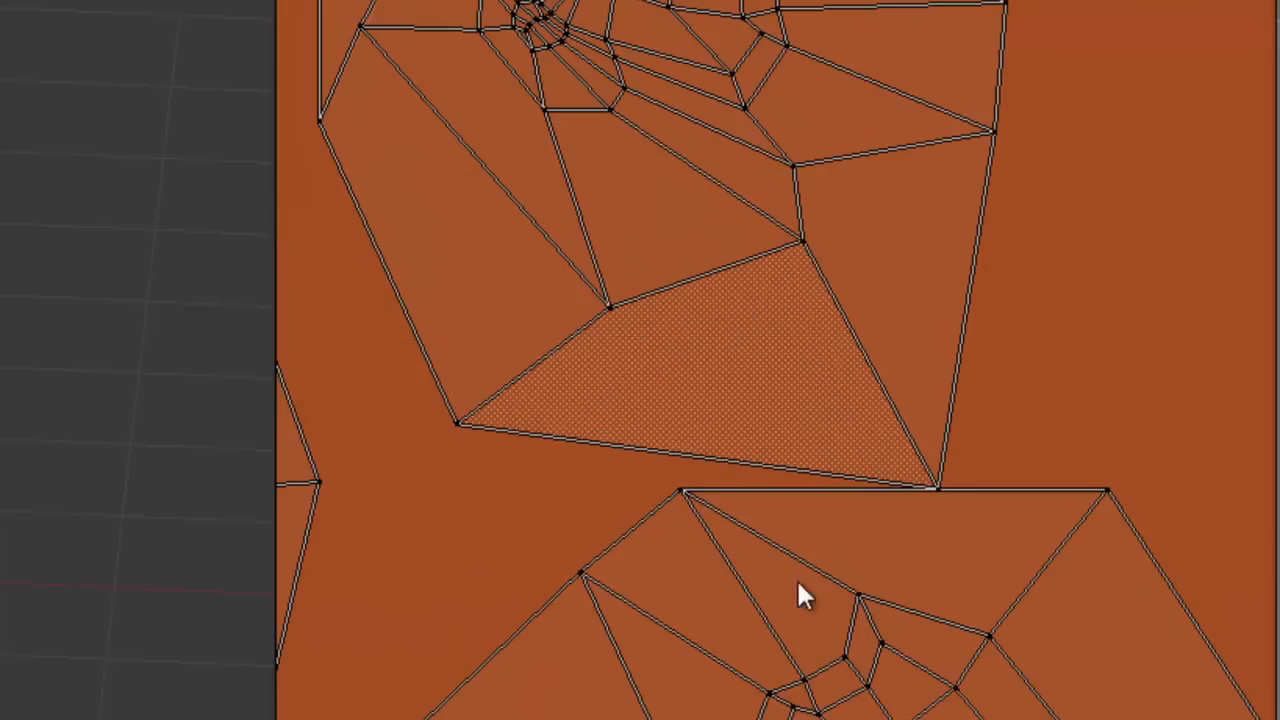
{"action": "scroll", "coordinate": [784, 410], "scroll_direction": "down", "scroll_amount": 1}
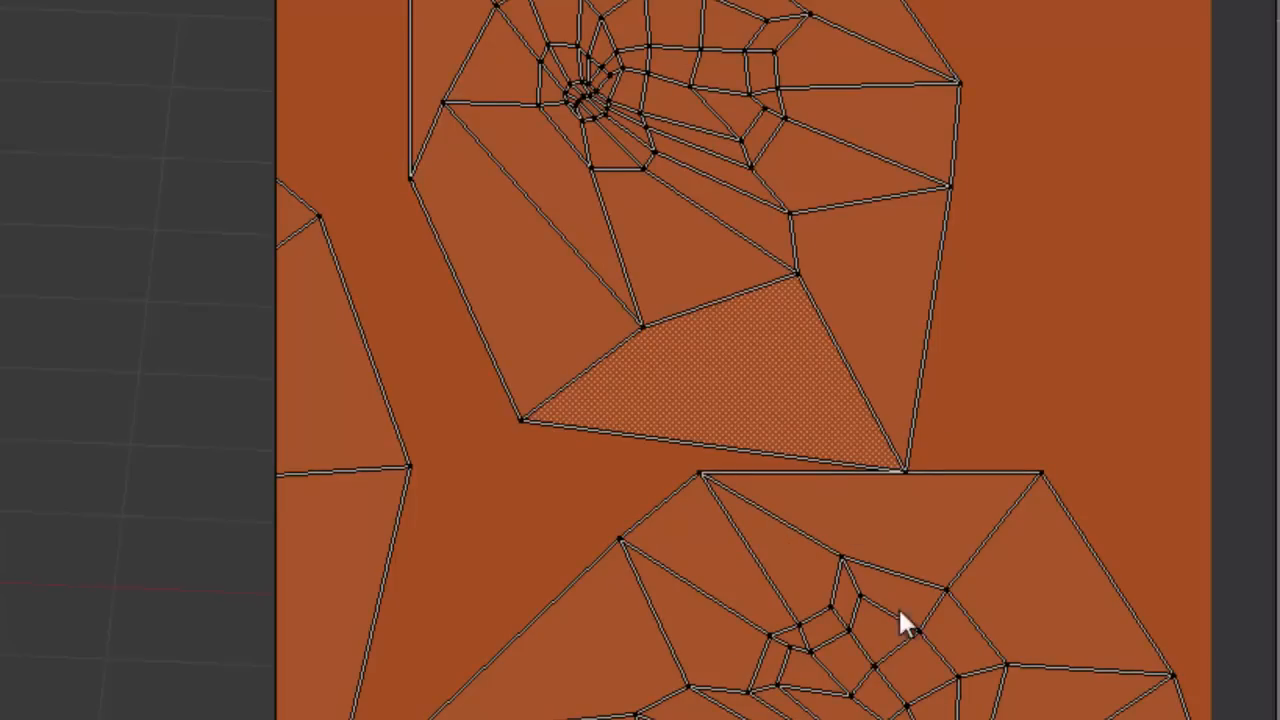
Step: Examine the full UV layout and the existing ear seams on the model, judging how the ear islands compare with the head island
{"action": "scroll", "coordinate": [642, 149], "scroll_direction": "down", "scroll_amount": 3}
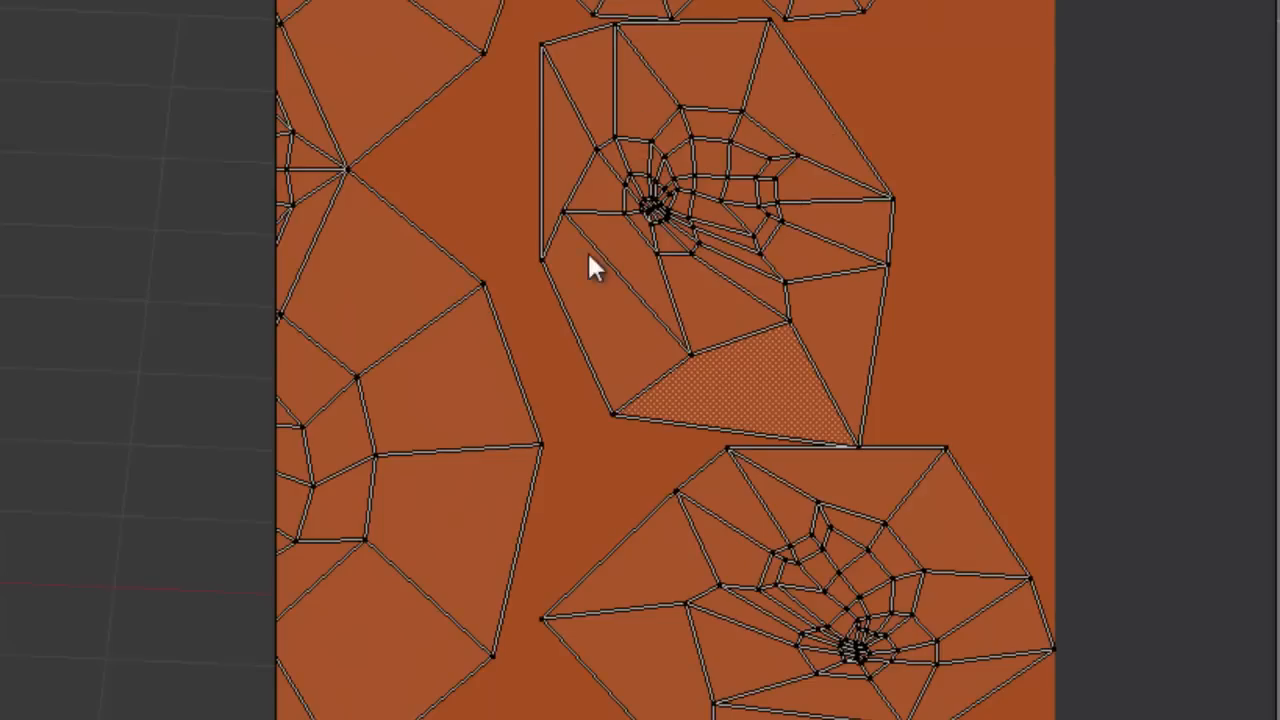
{"action": "scroll", "coordinate": [823, 429], "scroll_direction": "down", "scroll_amount": 2}
{"action": "scroll", "coordinate": [588, 362], "scroll_direction": "down", "scroll_amount": 1}
{"action": "middle_click_drag", "start_coordinate": [588, 362], "coordinate": [666, 391]}
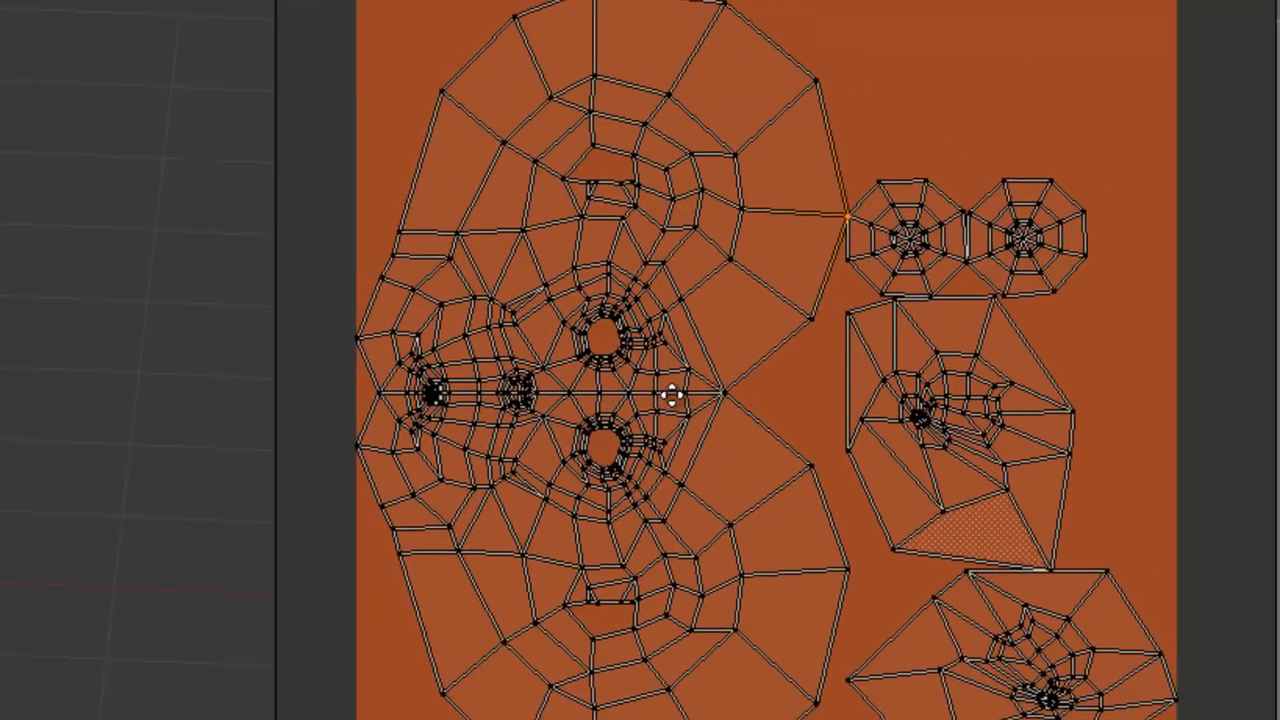
{"action": "scroll", "coordinate": [797, 420], "scroll_direction": "up", "scroll_amount": 4}
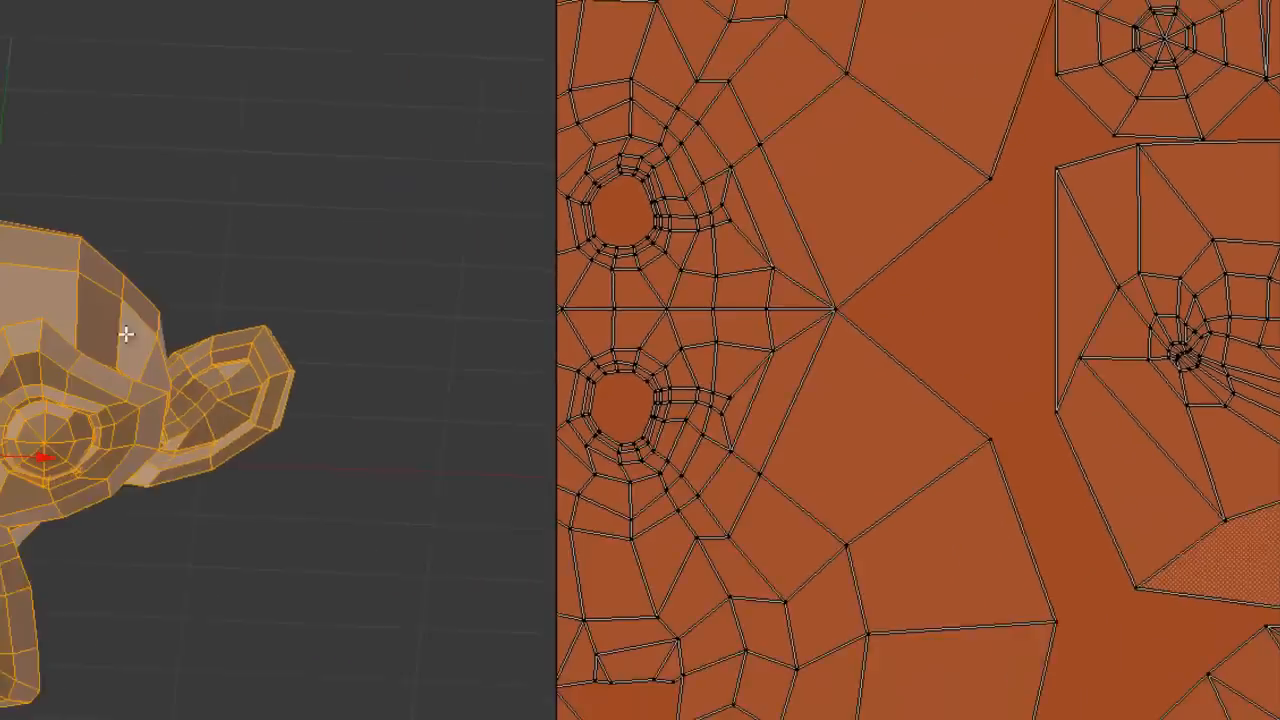
{"action": "middle_click_drag", "start_coordinate": [384, 300], "coordinate": [114, 49]}
{"action": "scroll", "coordinate": [215, 125], "scroll_direction": "up", "scroll_amount": 3}
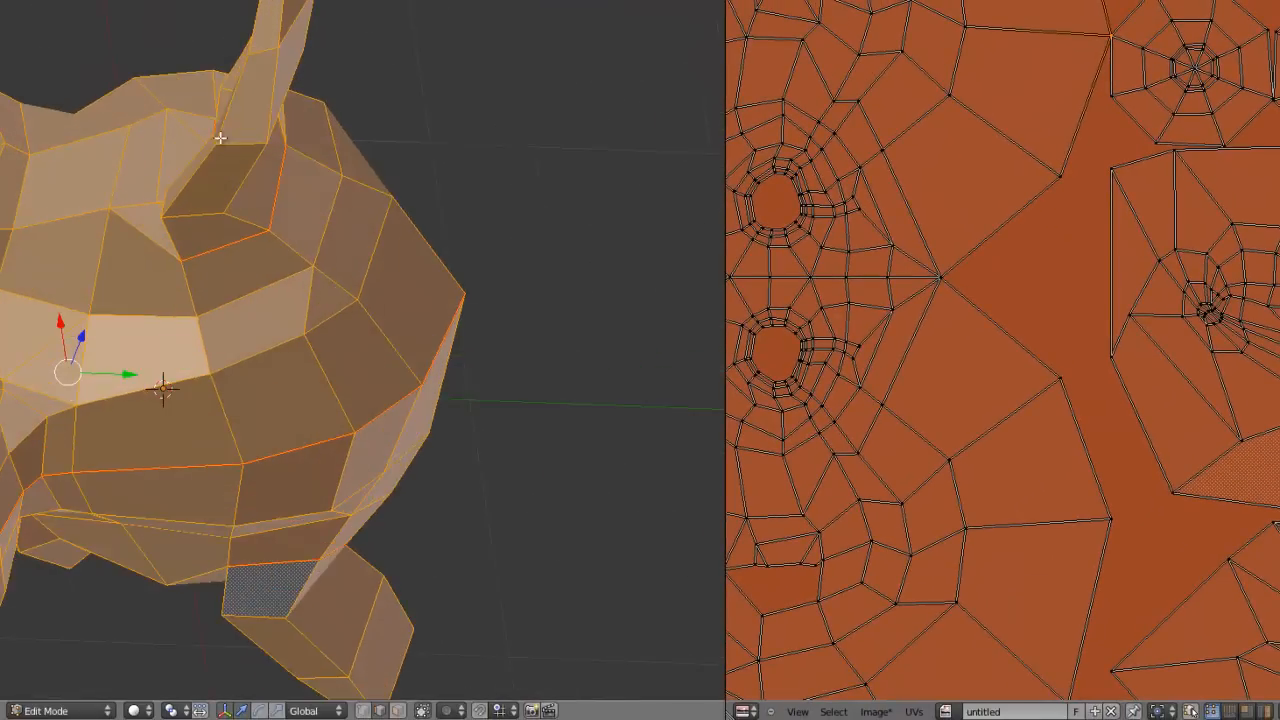
{"action": "scroll", "coordinate": [217, 103], "scroll_direction": "down", "scroll_amount": 2}
{"action": "middle_click_drag", "start_coordinate": [217, 103], "coordinate": [391, 316]}
Step: Select the edges around the front rim of the monkey's left ear and mark them as a seam
{"action": "right_click", "coordinate": [394, 311]}
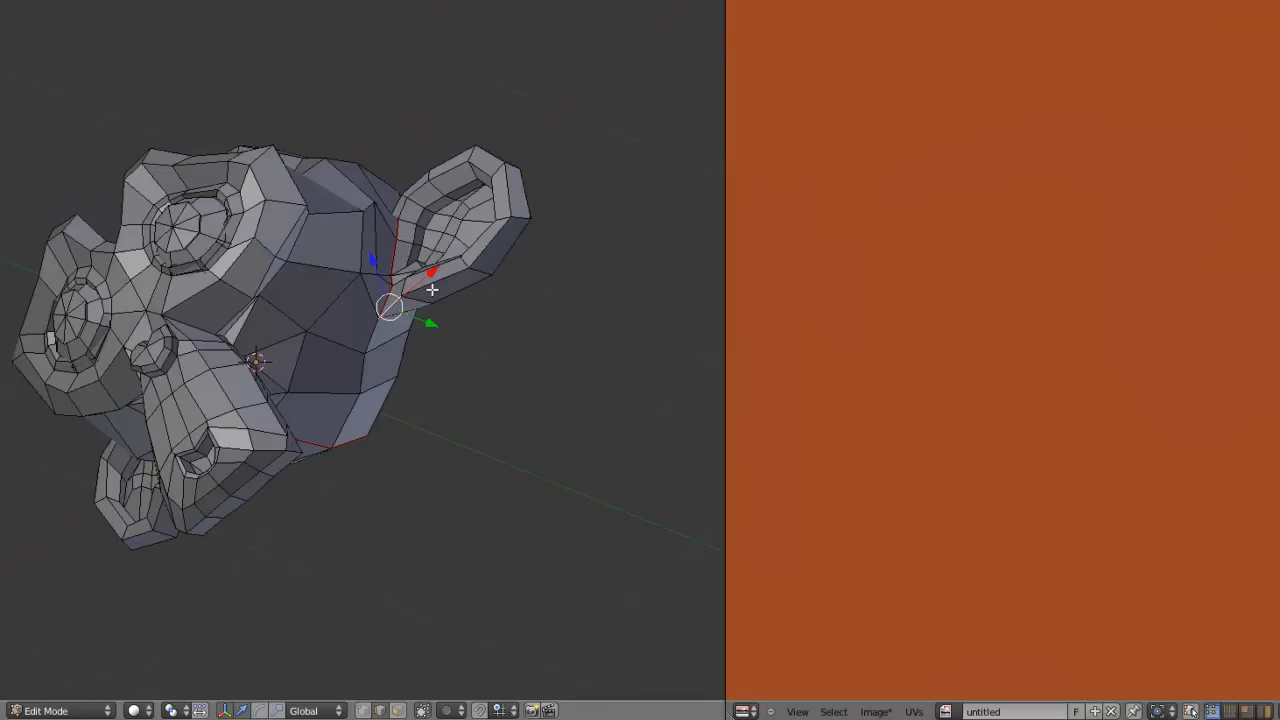
{"action": "right_click", "coordinate": [434, 289], "text": "shift"}
{"action": "right_click", "coordinate": [496, 248], "text": "shift"}
{"action": "right_click", "coordinate": [511, 198], "text": "shift"}
{"action": "right_click", "coordinate": [491, 158], "text": "shift"}
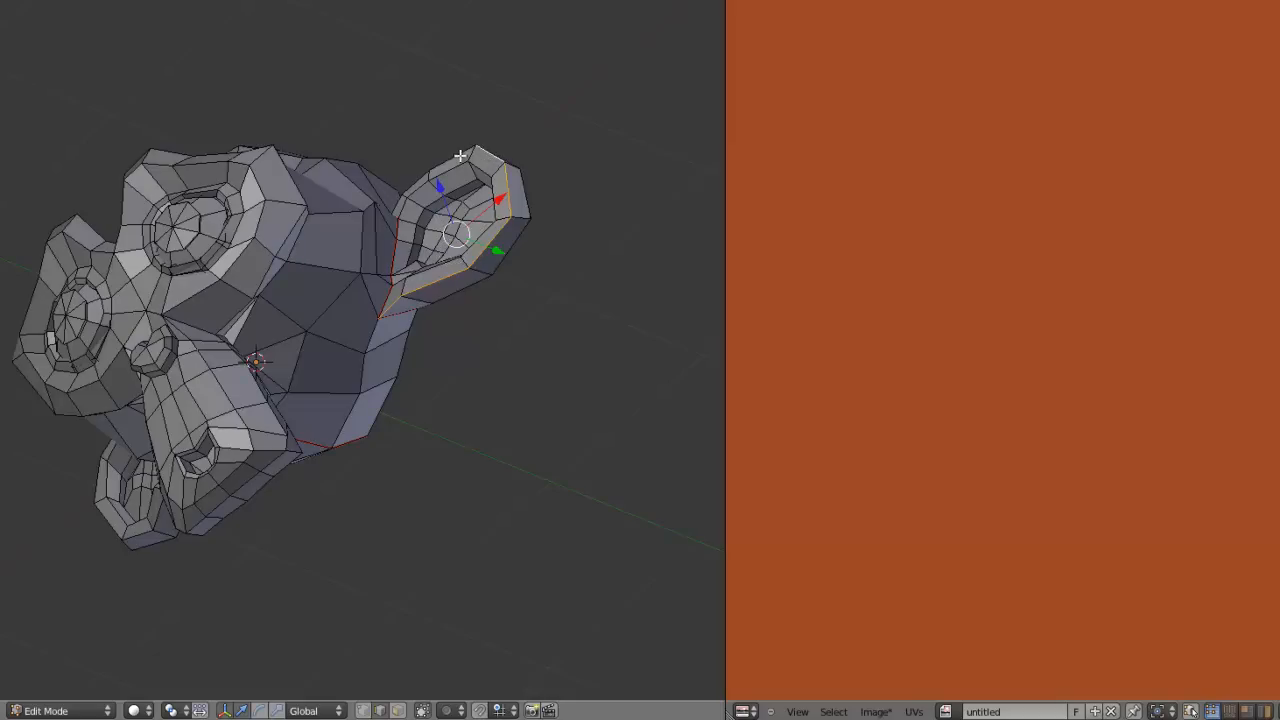
{"action": "right_click", "coordinate": [460, 156], "text": "shift"}
{"action": "right_click", "coordinate": [399, 203], "text": "shift"}
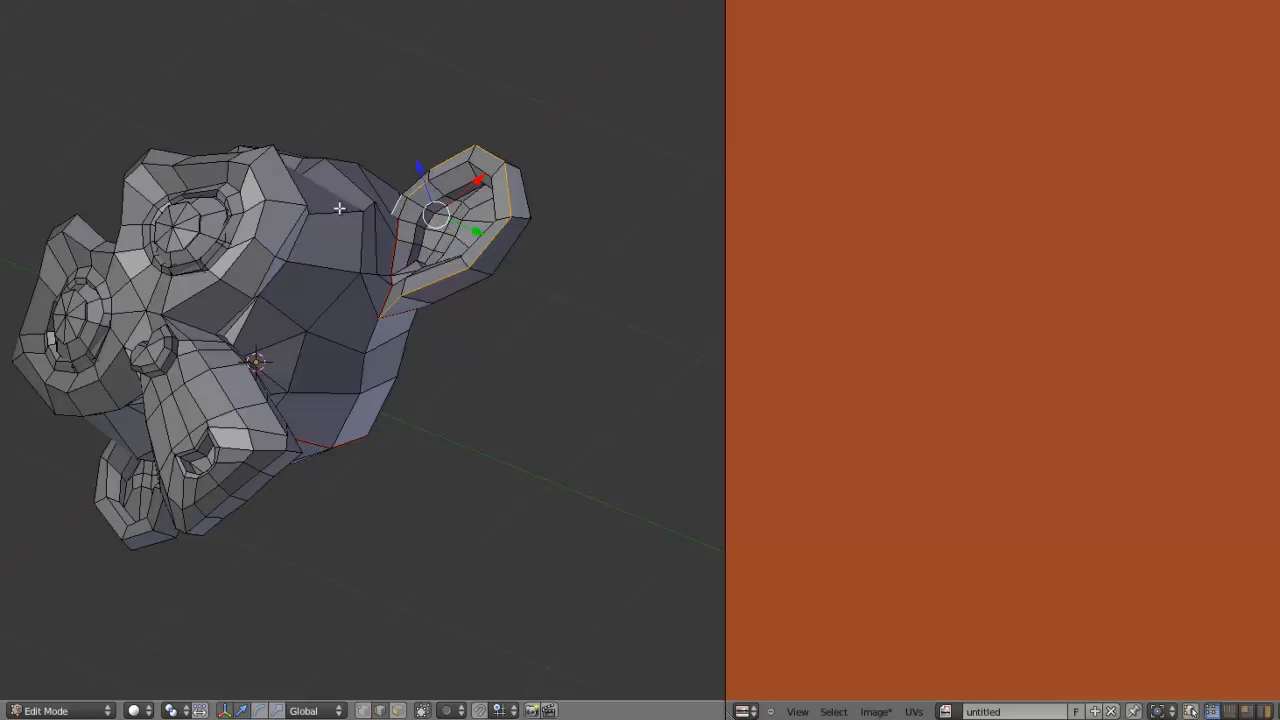
{"action": "middle_click_drag", "start_coordinate": [339, 208], "coordinate": [410, 367]}
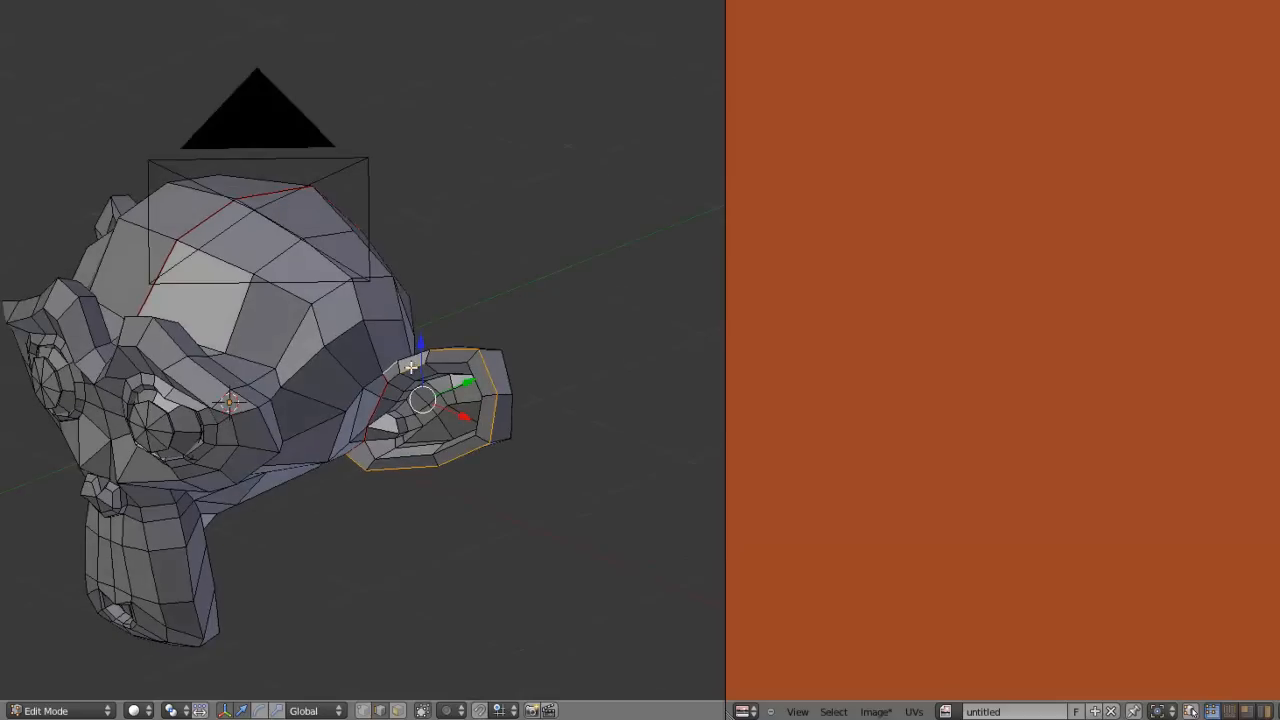
{"action": "key", "text": "ctrl+e"}
{"action": "left_click", "coordinate": [415, 383]}
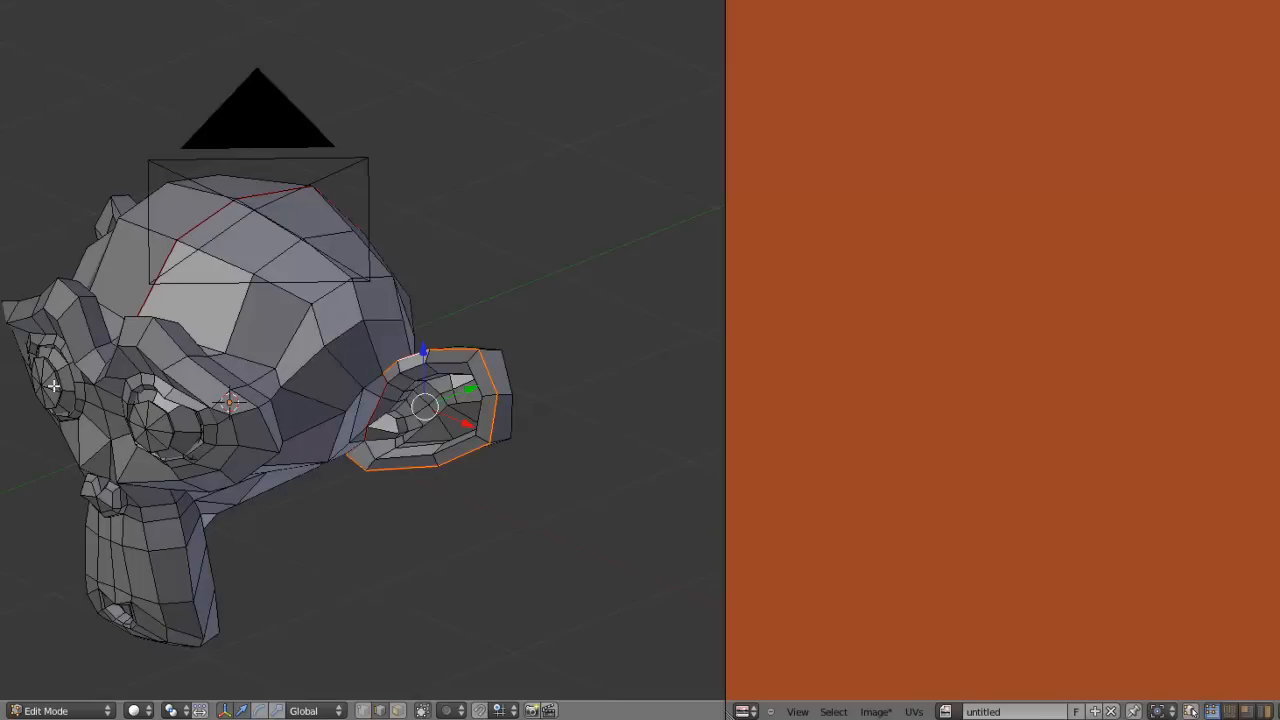
Step: Select the matching edges around the front rim of the monkey's right ear and mark them as a seam
{"action": "middle_click_drag", "start_coordinate": [55, 384], "coordinate": [144, 394]}
{"action": "right_click", "coordinate": [137, 358]}
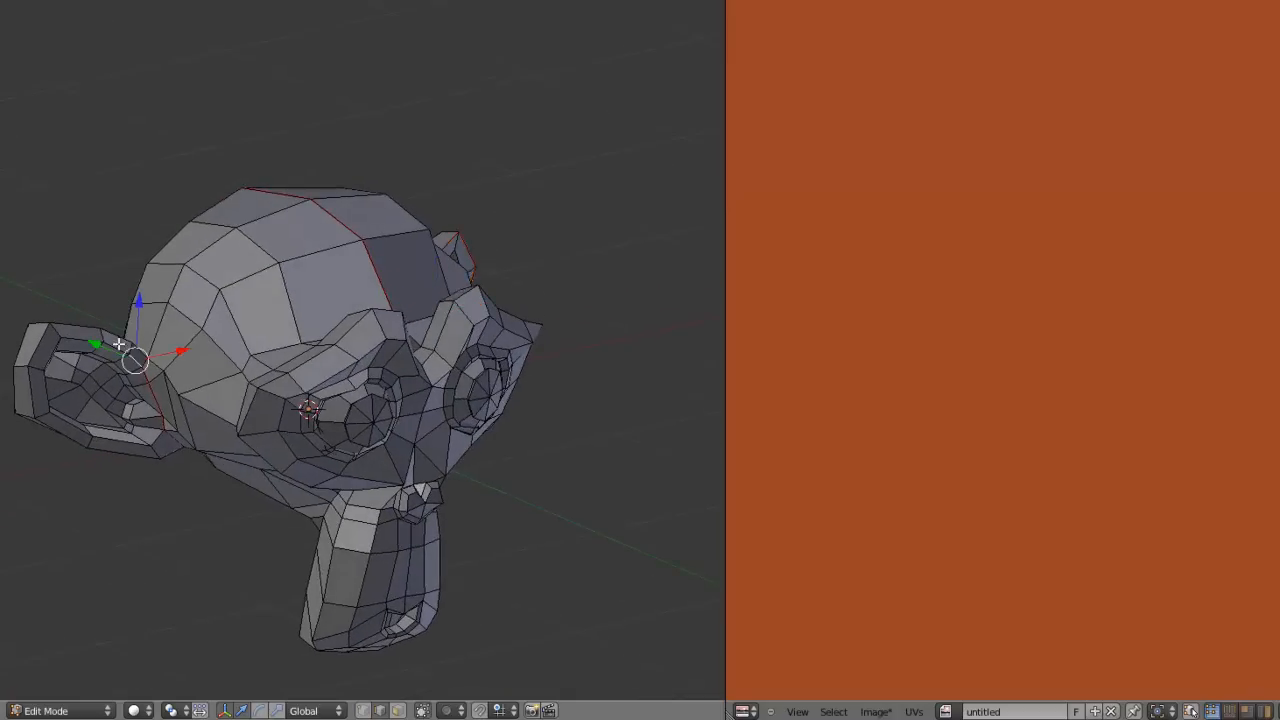
{"action": "right_click", "coordinate": [120, 344], "text": "shift"}
{"action": "right_click", "coordinate": [64, 340], "text": "shift"}
{"action": "right_click", "coordinate": [49, 364], "text": "shift"}
{"action": "right_click", "coordinate": [47, 386], "text": "shift"}
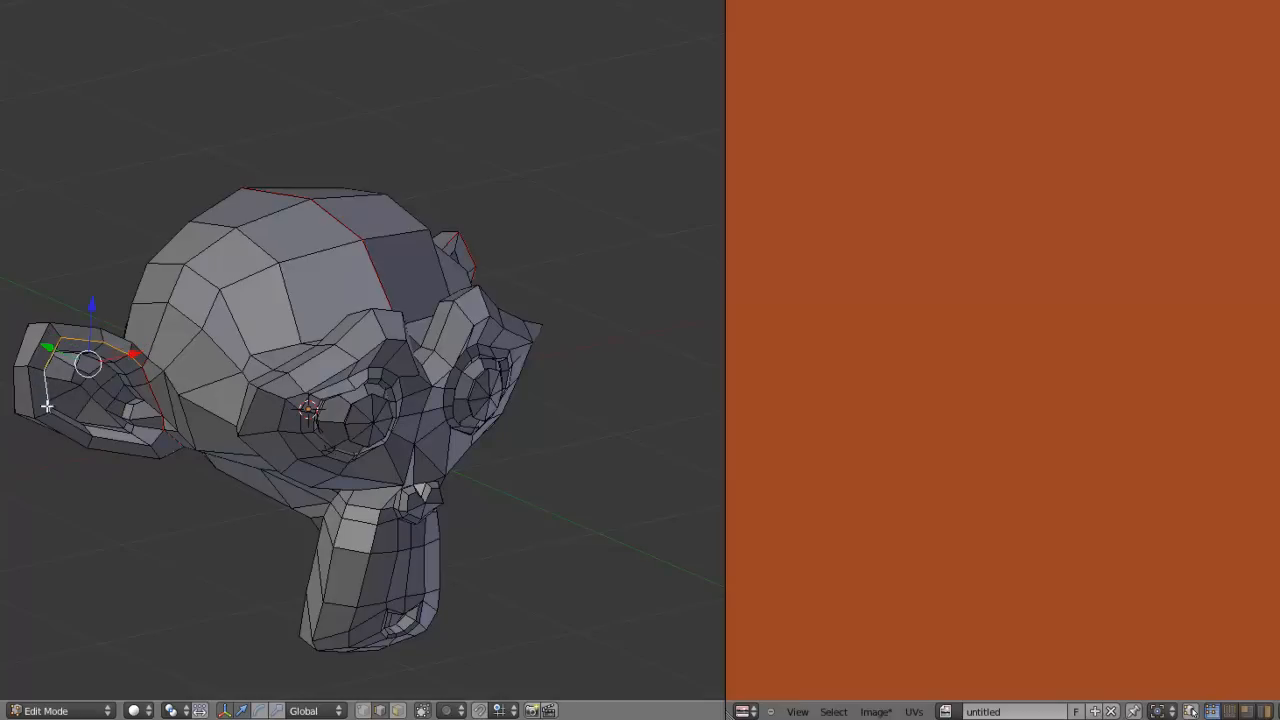
{"action": "right_click", "coordinate": [62, 433], "text": "shift"}
{"action": "right_click", "coordinate": [70, 437], "text": "shift"}
{"action": "right_click", "coordinate": [71, 429], "text": "shift"}
{"action": "right_click", "coordinate": [112, 442], "text": "shift"}
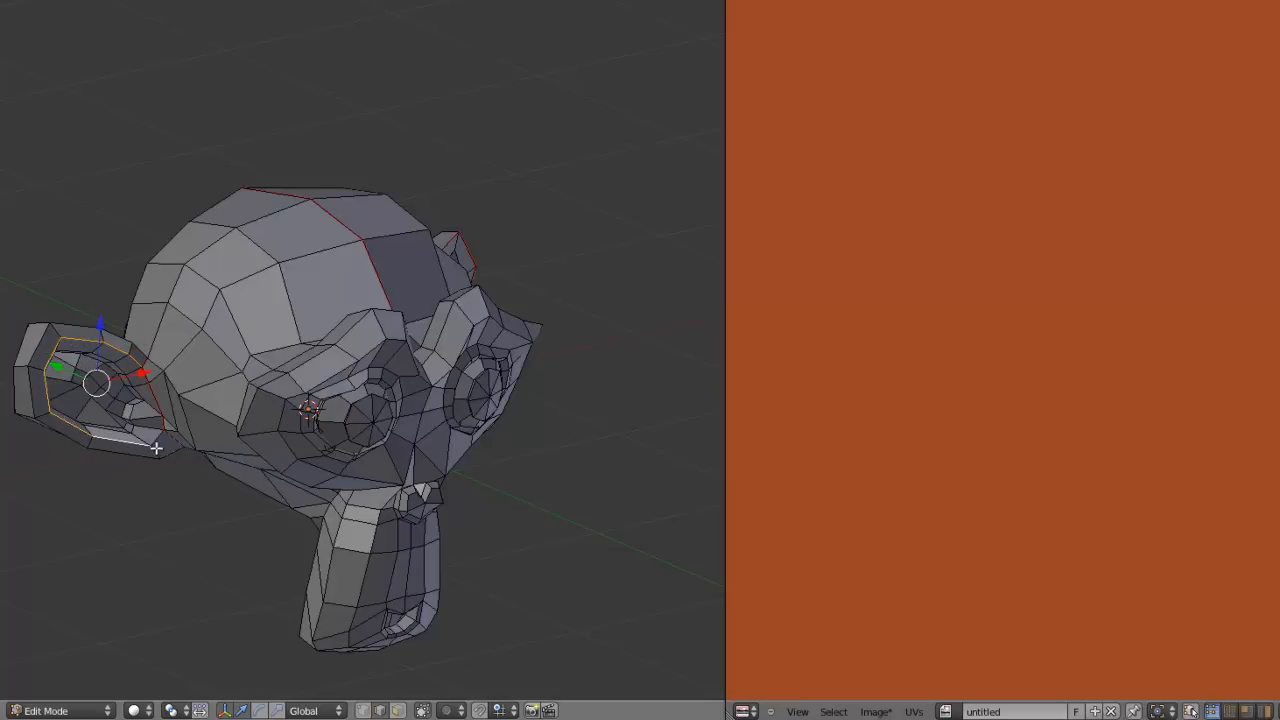
{"action": "right_click", "coordinate": [166, 443], "text": "shift"}
{"action": "key", "text": "ctrl+e"}
{"action": "left_click", "coordinate": [168, 443]}
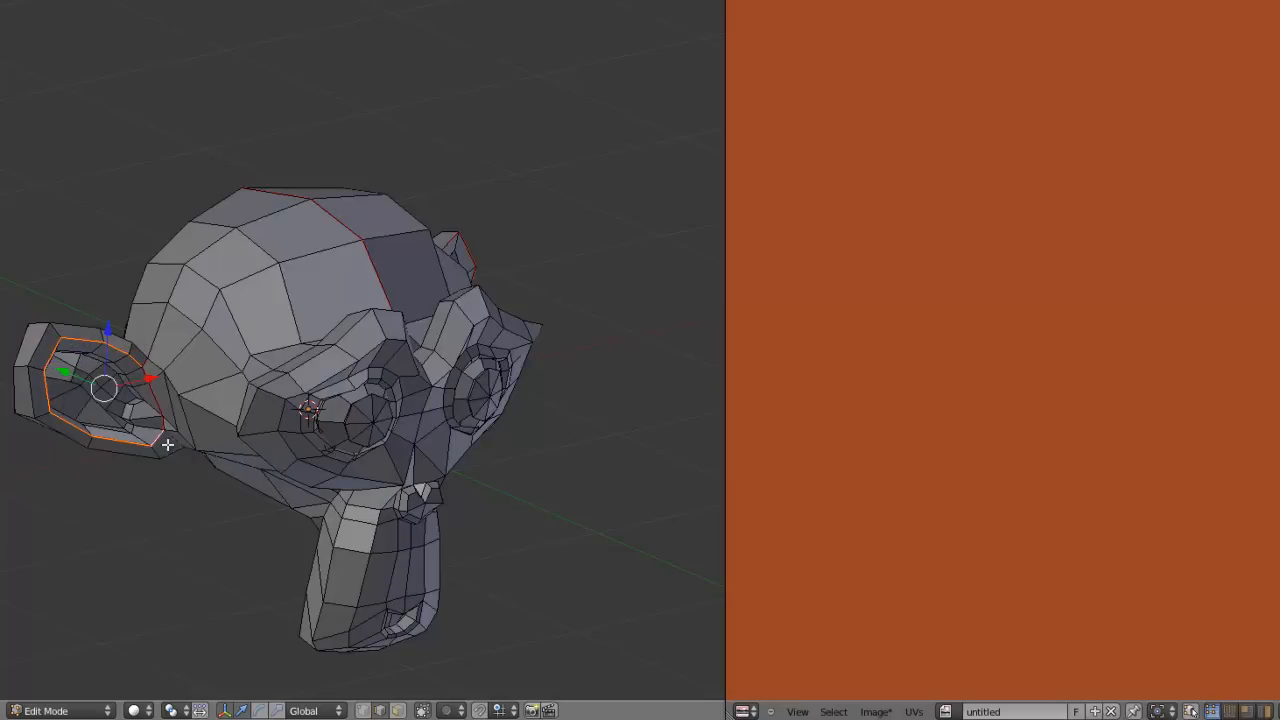
Step: Select the whole mesh and unwrap it again using the new ear-rim seams
{"action": "middle_click_drag", "start_coordinate": [175, 440], "coordinate": [225, 443]}
{"action": "key", "text": "a"}
{"action": "key", "text": "a"}
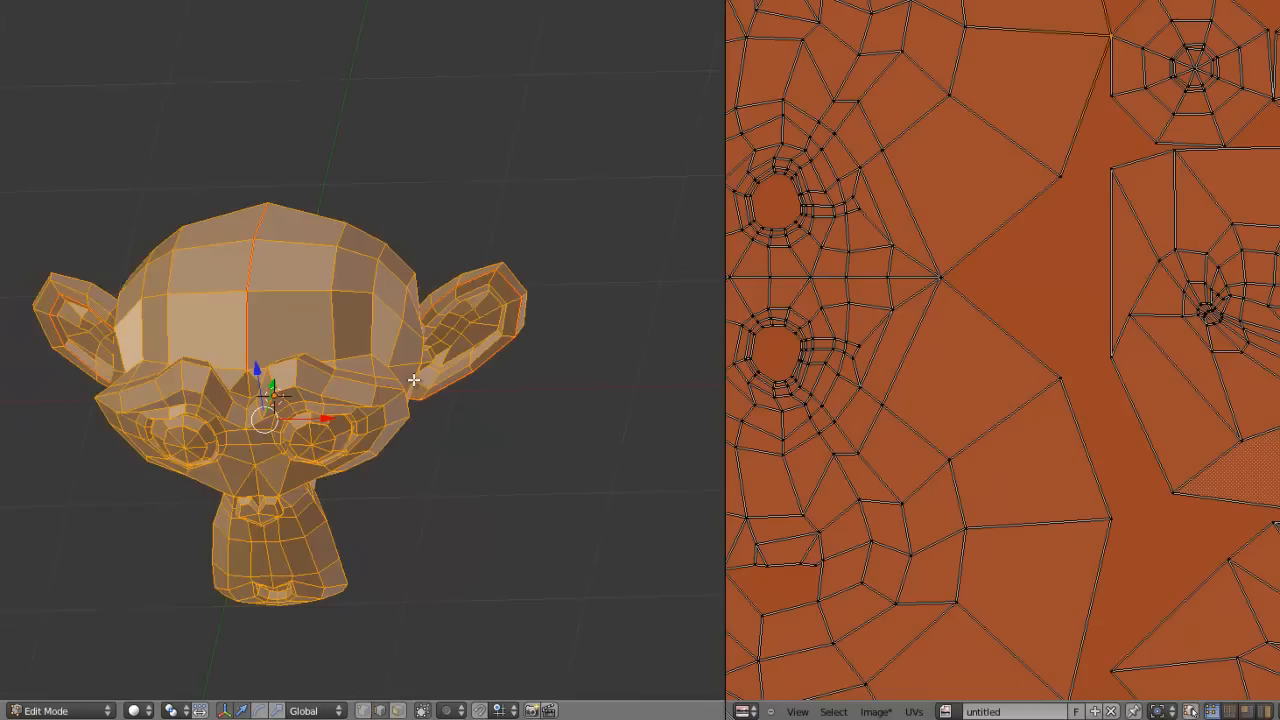
{"action": "key", "text": "u"}
{"action": "left_click", "coordinate": [414, 380]}
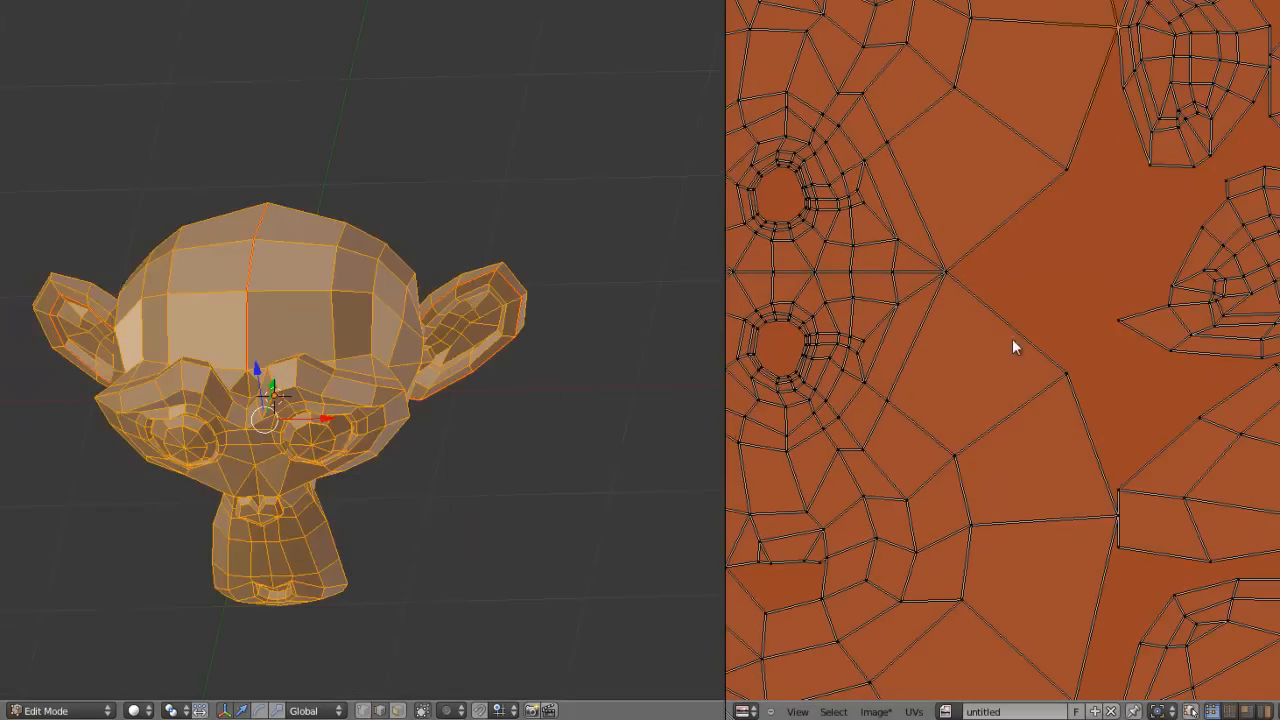
Step: Examine the new UV layout, checking the separate front and back ear islands and the head island
{"action": "scroll", "coordinate": [1011, 385], "scroll_direction": "down", "scroll_amount": 3}
{"action": "scroll", "coordinate": [1045, 300], "scroll_direction": "up", "scroll_amount": 1}
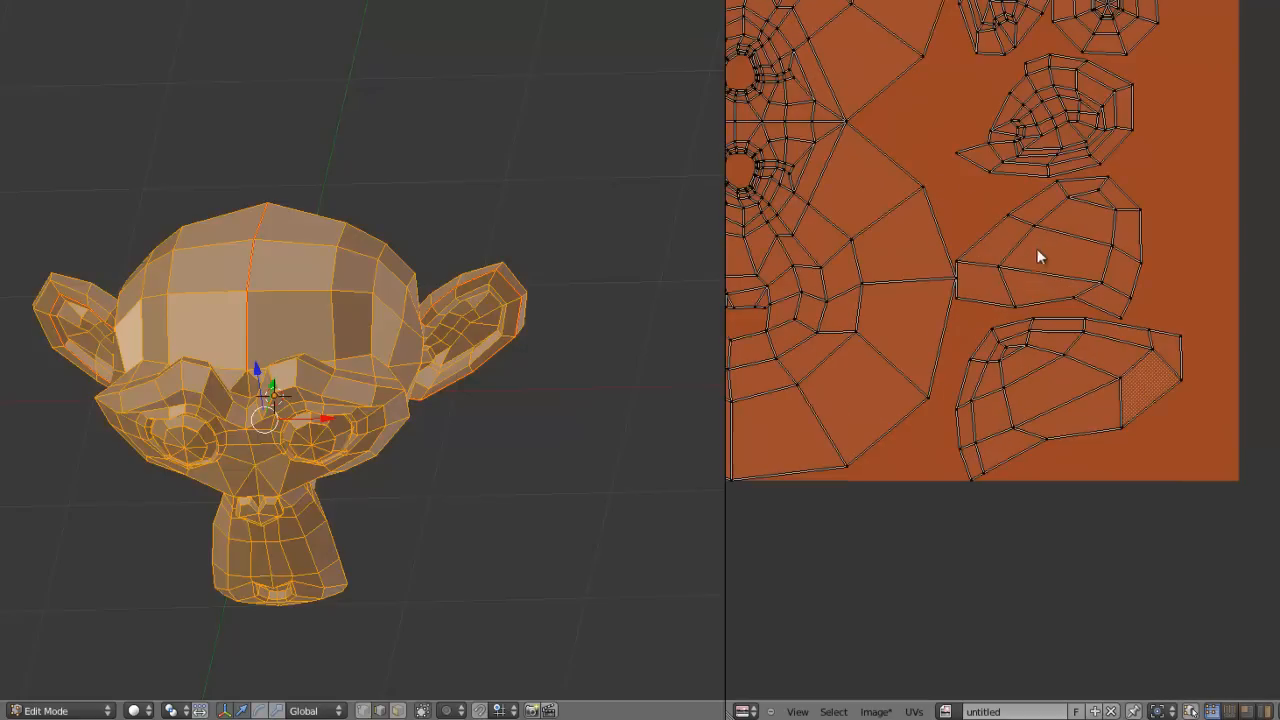
{"action": "middle_click_drag", "start_coordinate": [1039, 301], "coordinate": [1050, 516]}
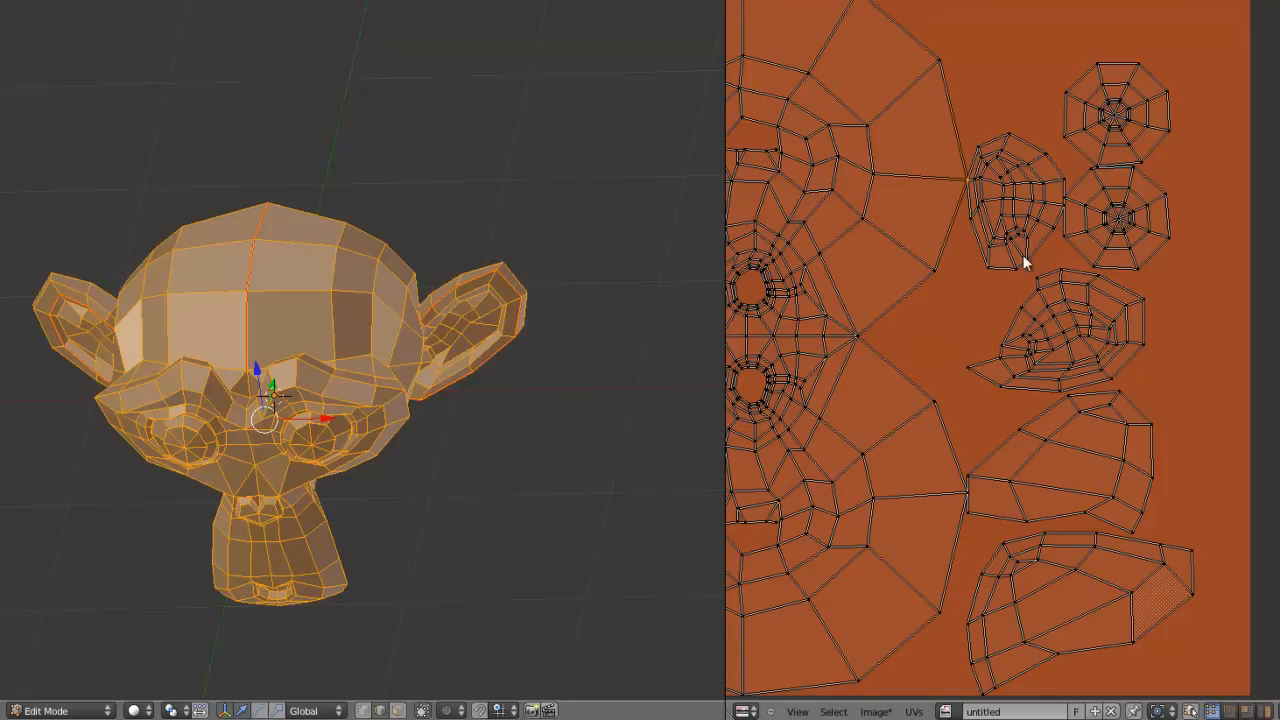
{"action": "scroll", "coordinate": [1052, 387], "scroll_direction": "down", "scroll_amount": 3}
{"action": "middle_click_drag", "start_coordinate": [931, 338], "coordinate": [1001, 305]}
{"action": "scroll", "coordinate": [1001, 305], "scroll_direction": "up", "scroll_amount": 3}
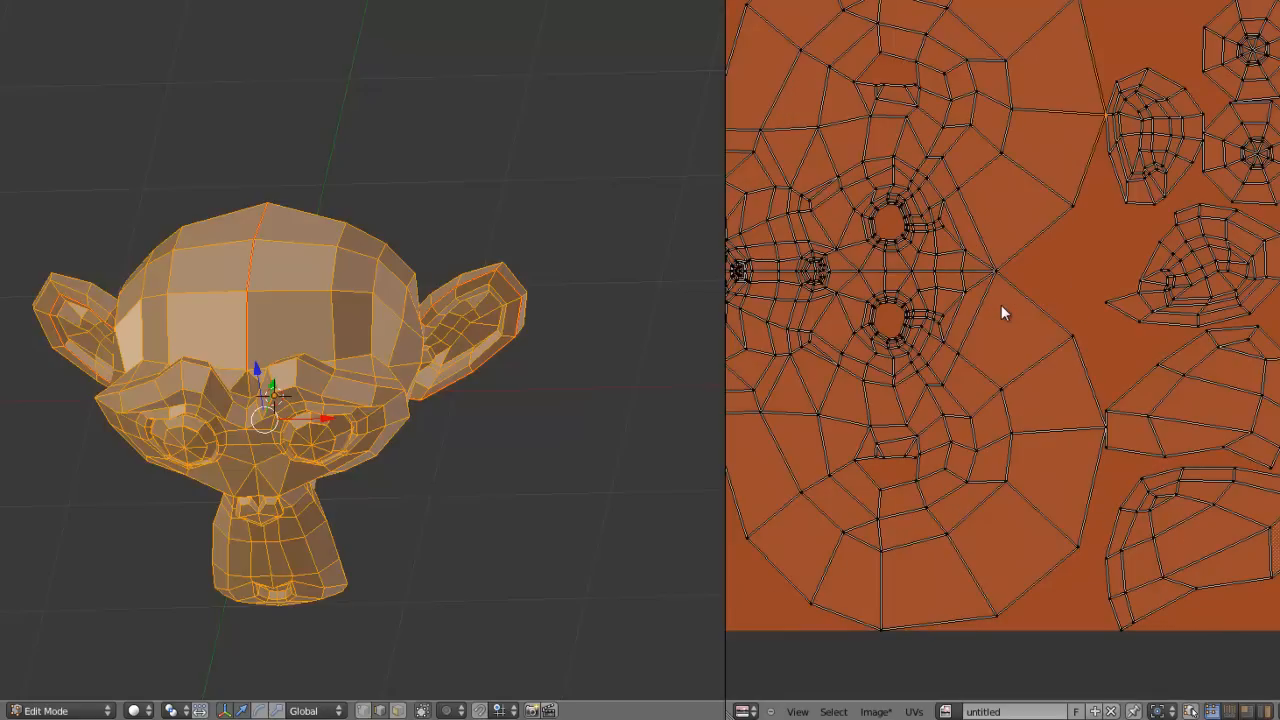
{"action": "scroll", "coordinate": [1001, 305], "scroll_direction": "down", "scroll_amount": 2}
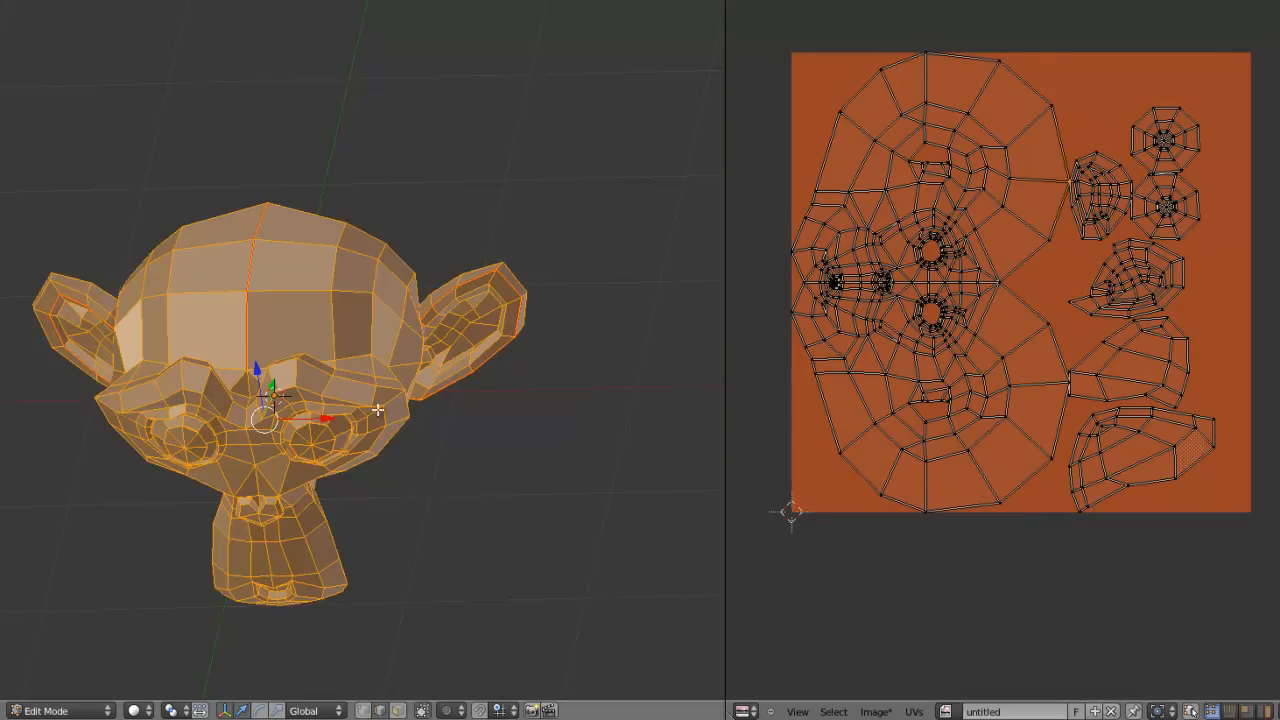
Step: Widen the UV editor and set the 3D view's shading to Textured so the image shows on the monkey
{"action": "middle_click_drag", "start_coordinate": [214, 425], "coordinate": [232, 373]}
{"action": "key", "text": "Tab"}
{"action": "key", "text": "Tab"}
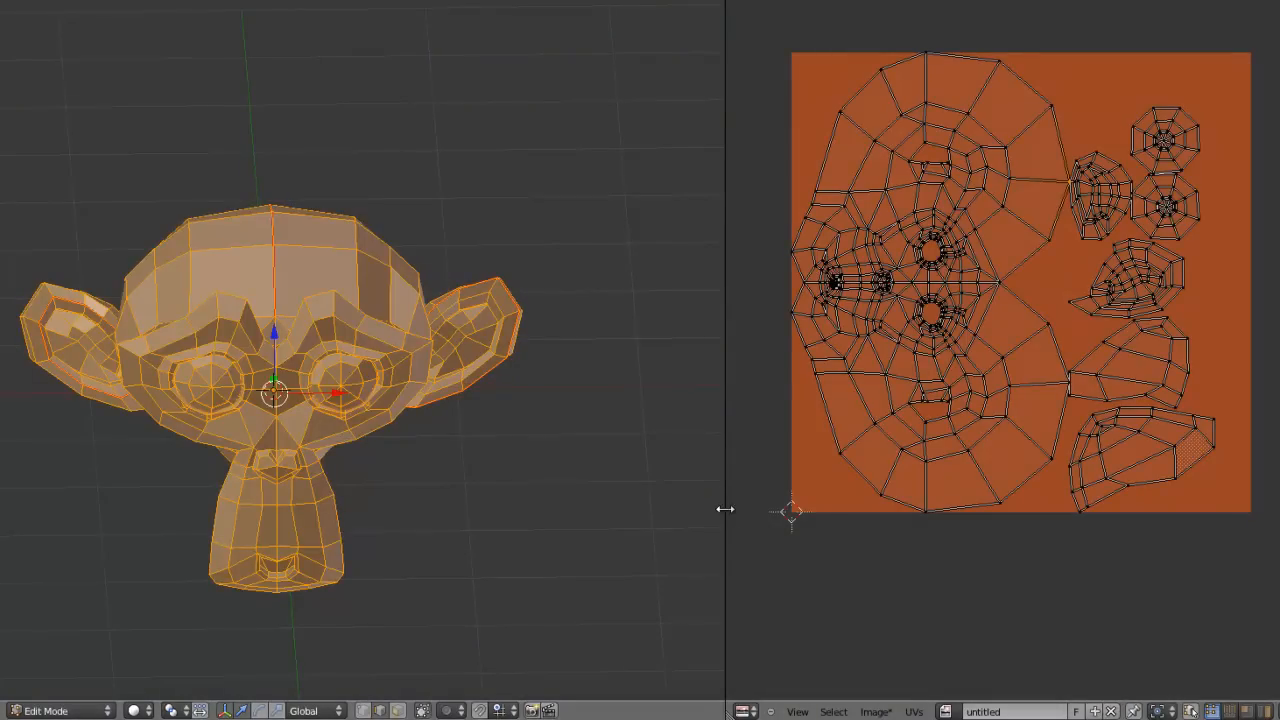
{"action": "left_click_drag", "start_coordinate": [725, 511], "coordinate": [540, 528]}
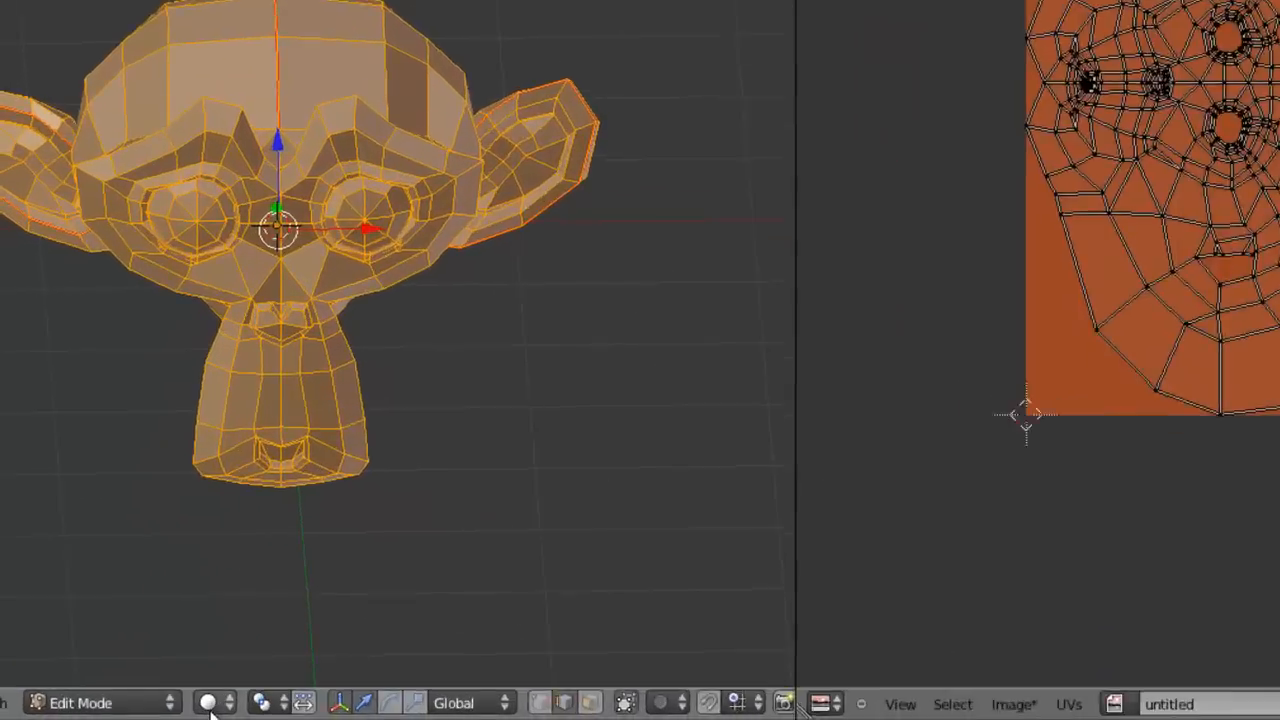
{"action": "left_click", "coordinate": [133, 711]}
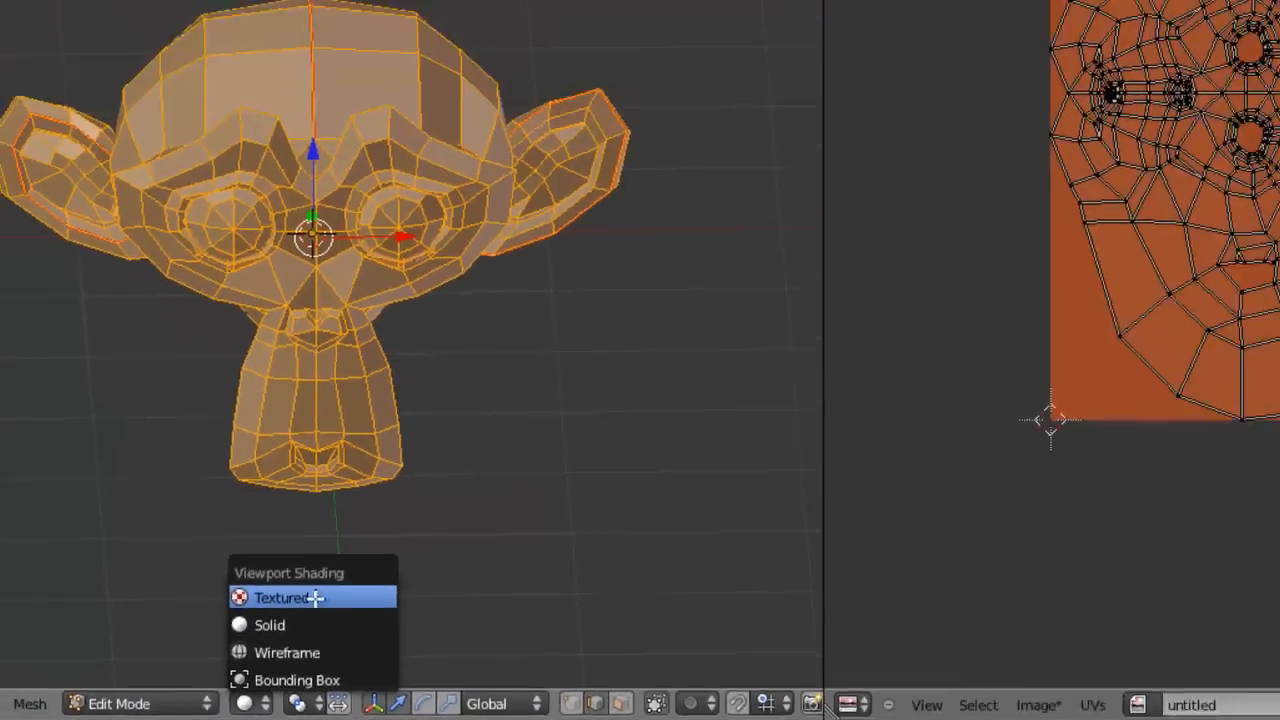
{"action": "left_click", "coordinate": [479, 511]}
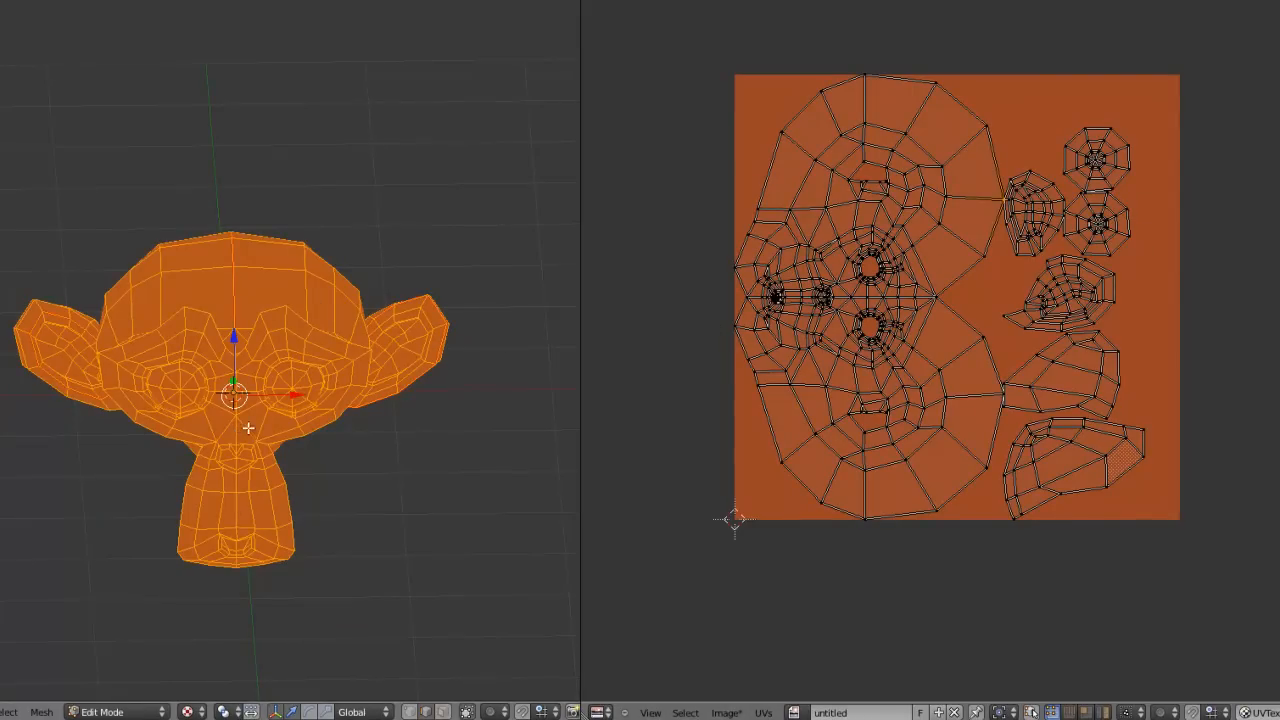
Step: Turn on Image Painting for the UV image and show its brush settings in a wider editor
{"action": "left_click", "coordinate": [726, 712]}
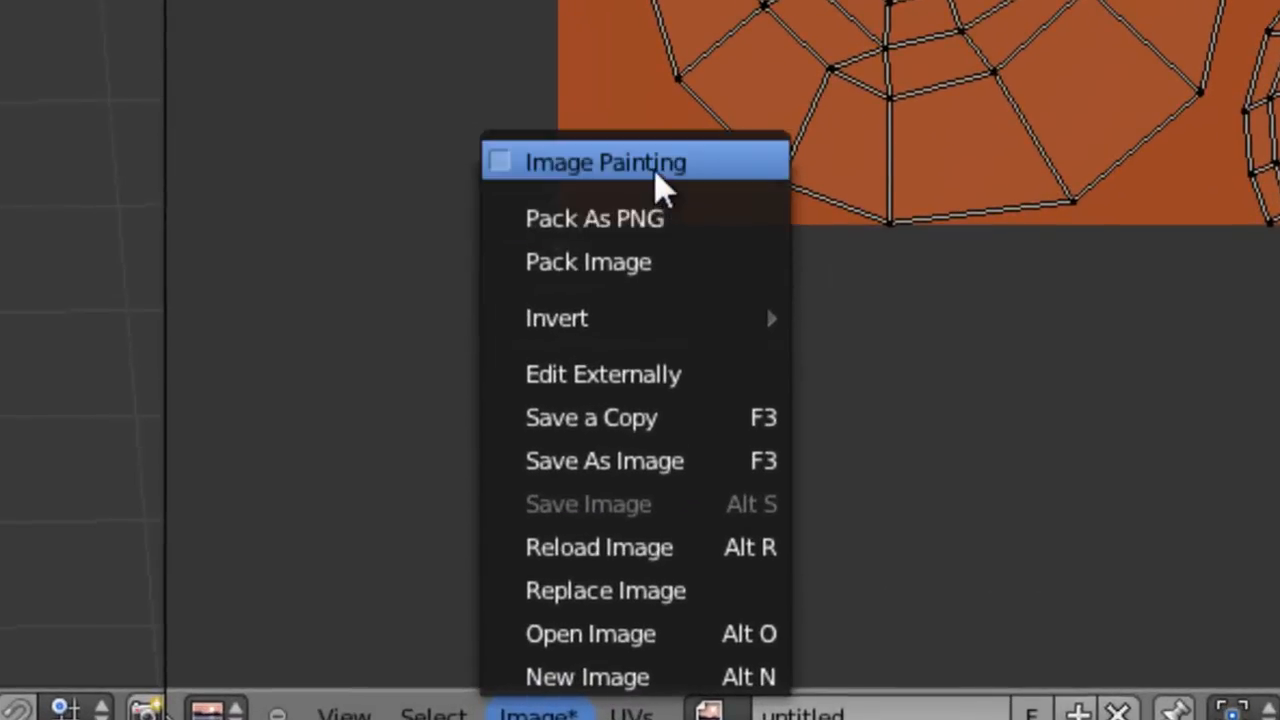
{"action": "left_click", "coordinate": [655, 168]}
{"action": "key", "text": "t"}
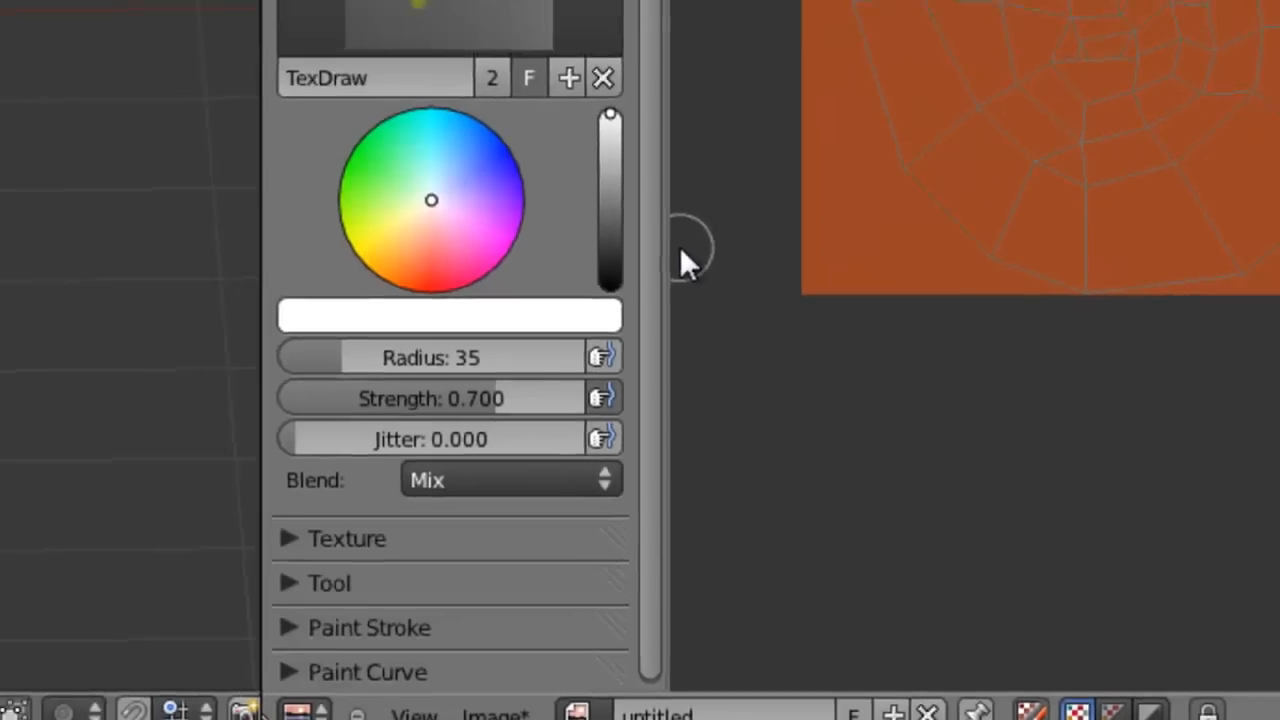
{"action": "left_click_drag", "start_coordinate": [260, 153], "coordinate": [0, 219]}
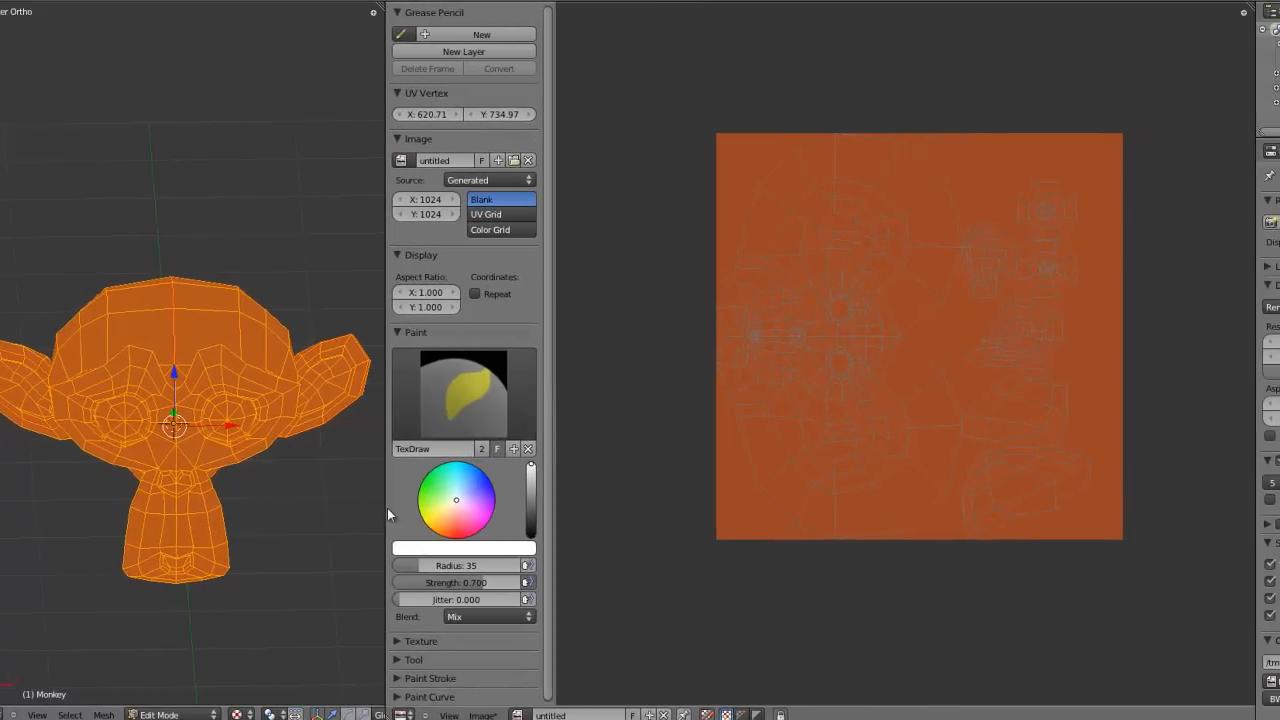
Step: Set the paint brush radius to 13 and its colour to a slightly darkened salmon pink
{"action": "scroll", "coordinate": [839, 315], "scroll_direction": "up", "scroll_amount": 5}
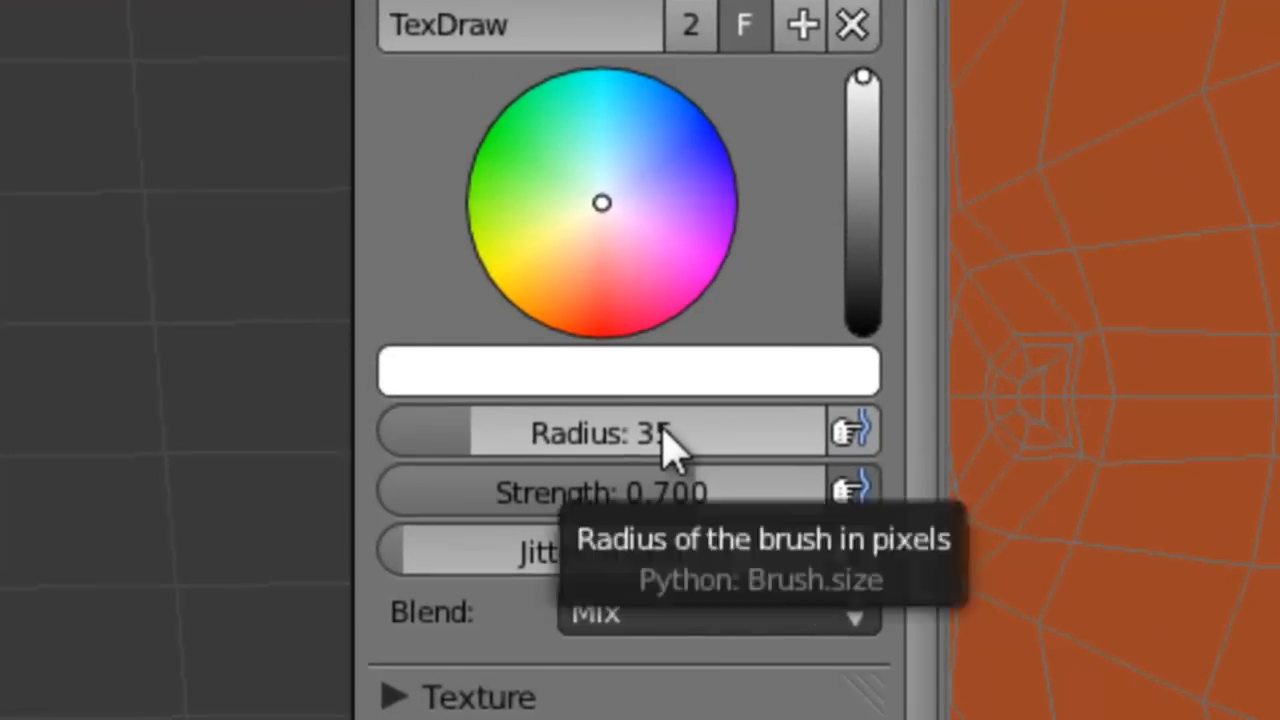
{"action": "left_click_drag", "start_coordinate": [668, 440], "coordinate": [615, 436]}
{"action": "left_click", "coordinate": [582, 287]}
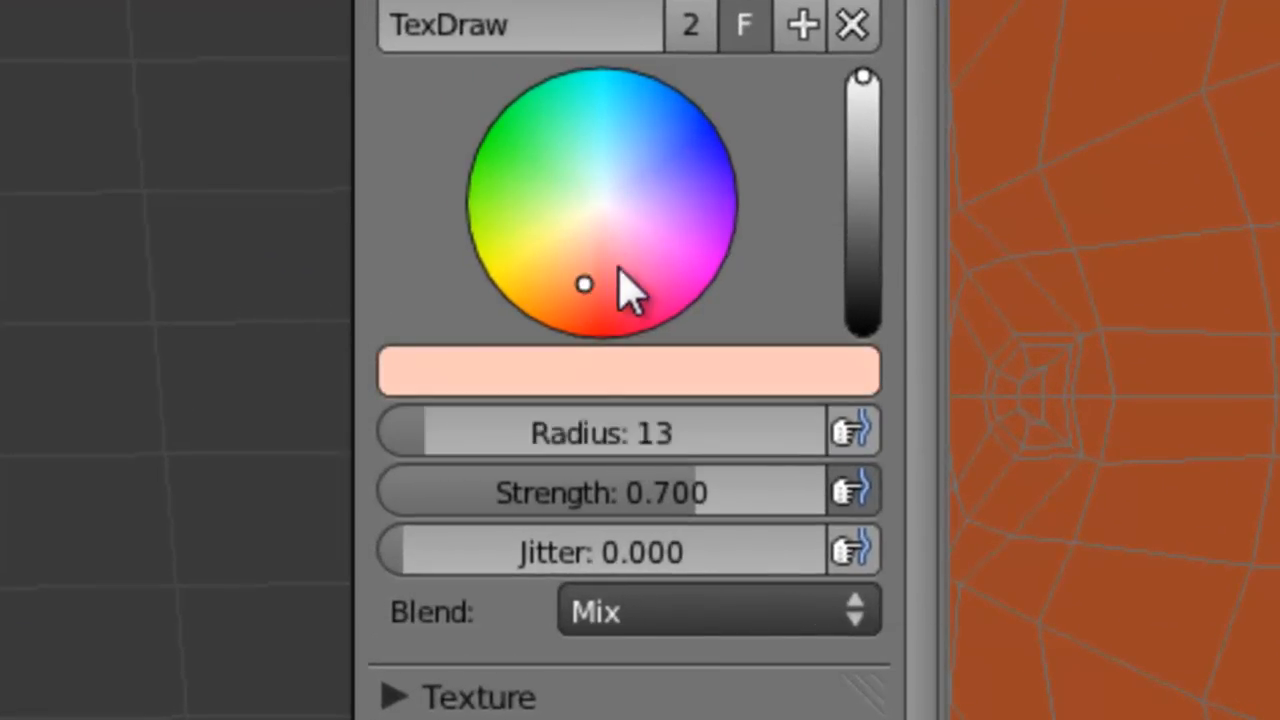
{"action": "left_click", "coordinate": [592, 298]}
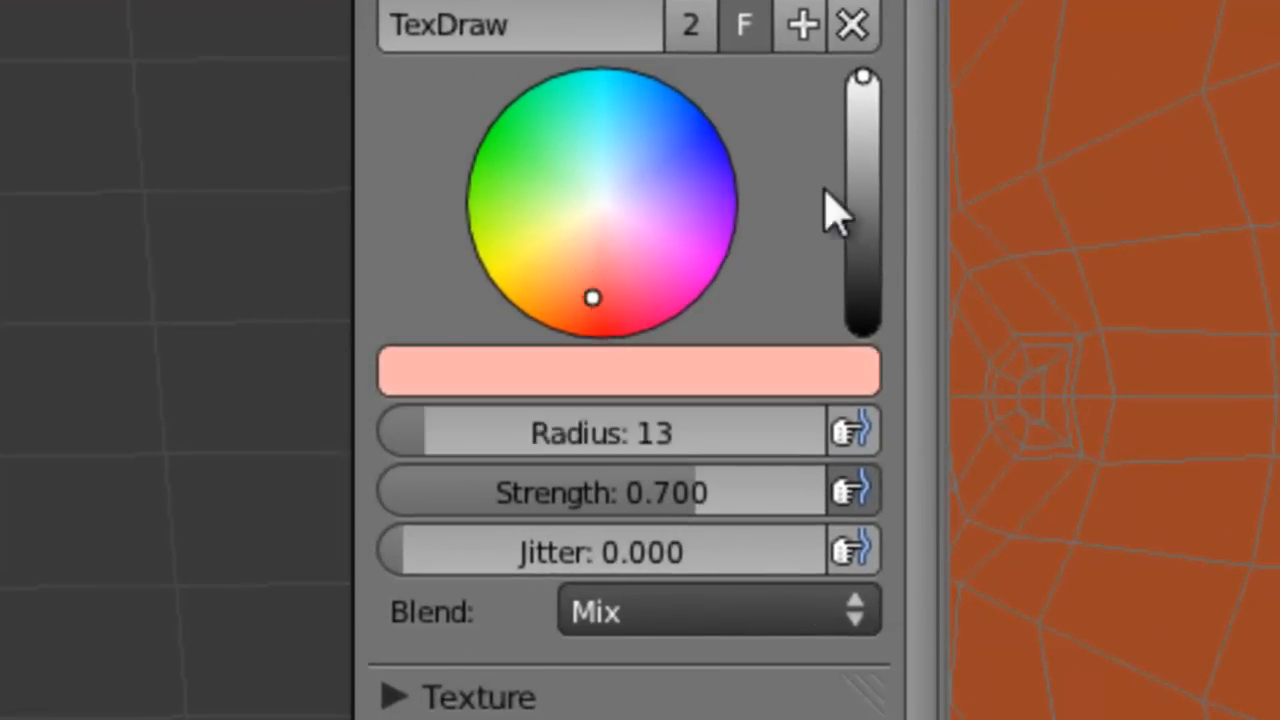
{"action": "left_click", "coordinate": [860, 140]}
{"action": "left_click", "coordinate": [850, 125]}
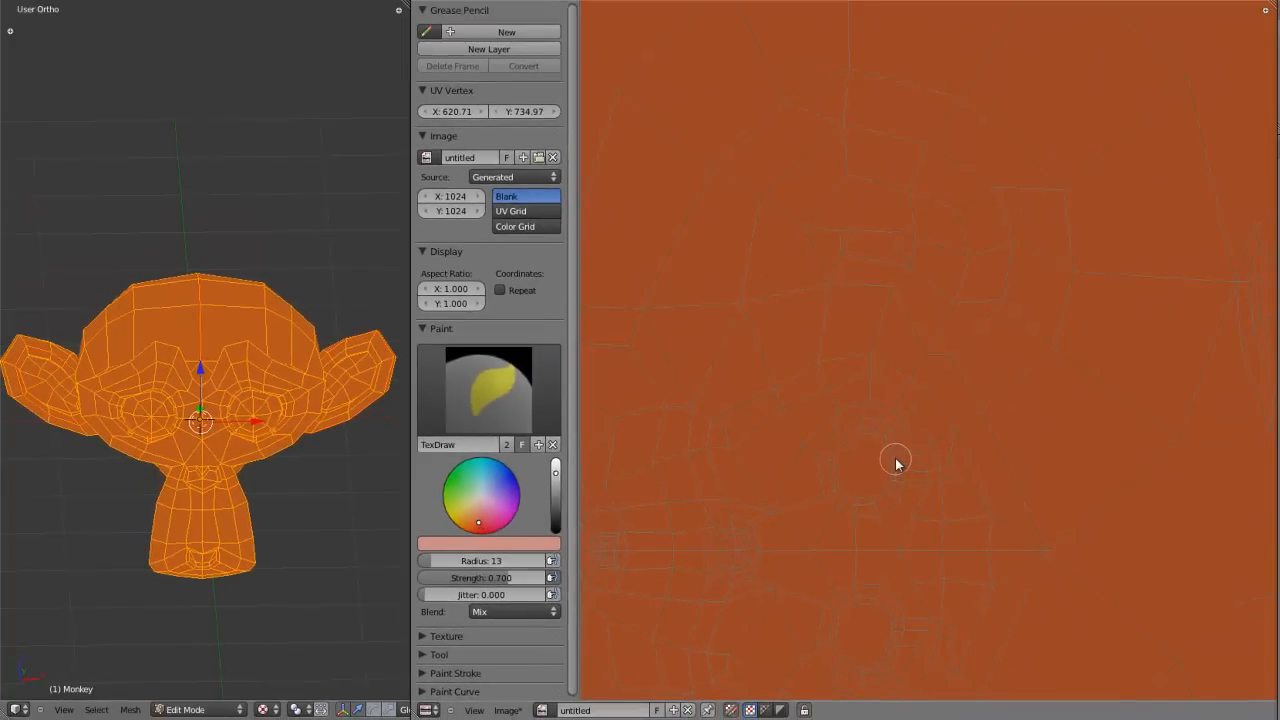
Step: Reduce the brush radius to 5 and paint a stroke along one side of the upper eye opening in the UV image
{"action": "scroll", "coordinate": [895, 460], "scroll_direction": "up", "scroll_amount": 4}
{"action": "middle_click_drag", "start_coordinate": [841, 568], "coordinate": [862, 320]}
{"action": "scroll", "coordinate": [861, 318], "scroll_direction": "up", "scroll_amount": 2}
{"action": "left_click_drag", "start_coordinate": [480, 564], "coordinate": [467, 561]}
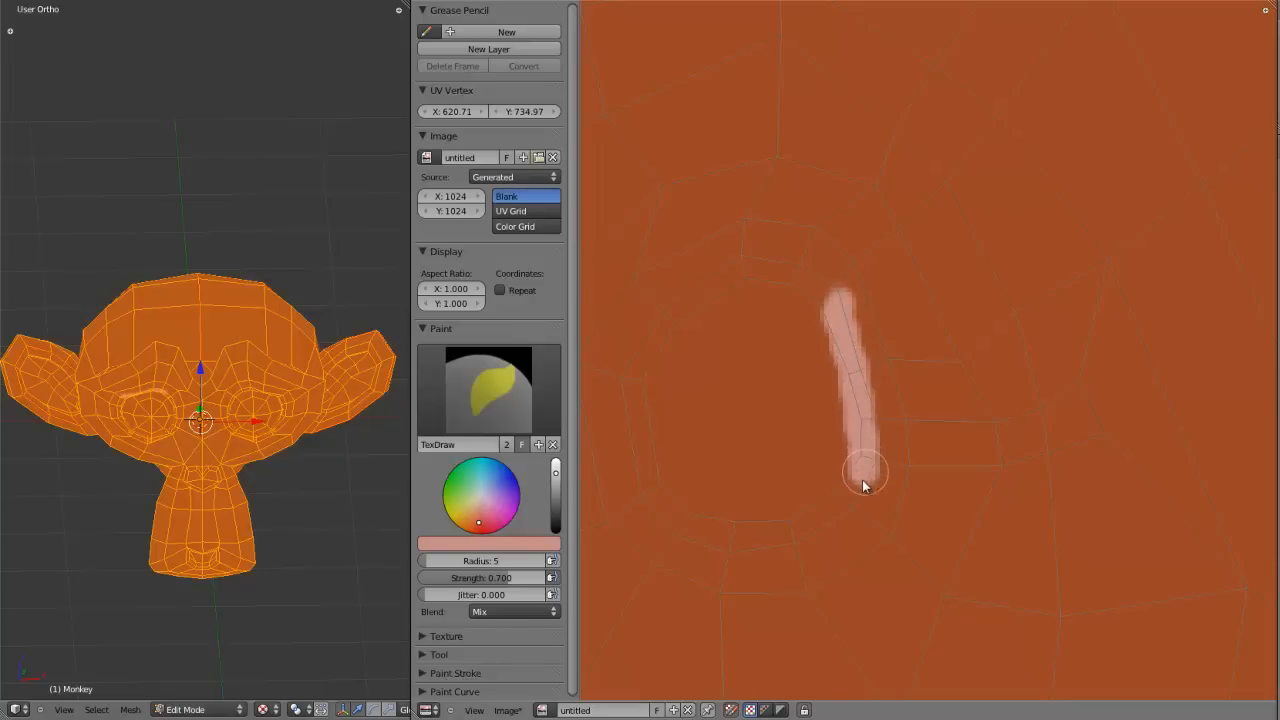
{"action": "left_click_drag", "start_coordinate": [863, 481], "coordinate": [851, 494]}
Step: Bring the painted eye into close view on the model and extend the stroke into a closed ring around the eye opening
{"action": "middle_click_drag", "start_coordinate": [266, 444], "coordinate": [235, 431]}
{"action": "scroll", "coordinate": [235, 431], "scroll_direction": "up", "scroll_amount": 4}
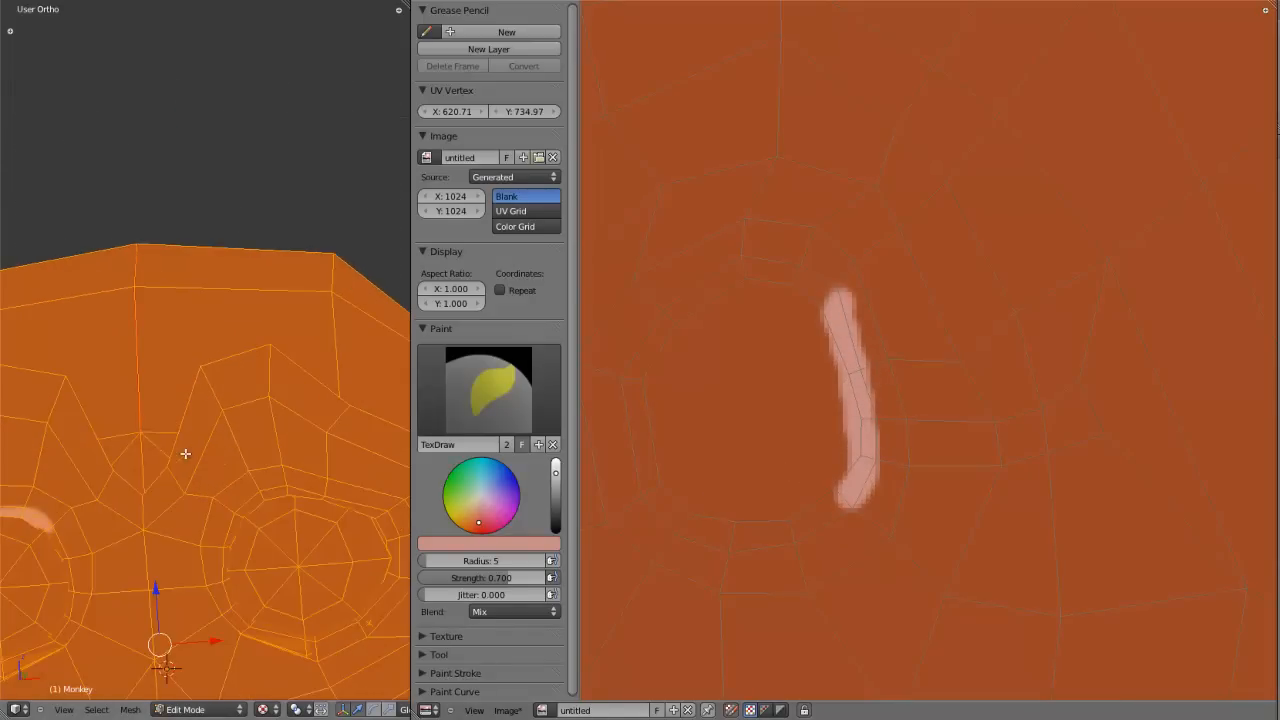
{"action": "middle_click_drag", "start_coordinate": [132, 506], "coordinate": [320, 378], "text": "shift"}
{"action": "scroll", "coordinate": [268, 417], "scroll_direction": "up", "scroll_amount": 4}
{"action": "middle_click_drag", "start_coordinate": [214, 452], "coordinate": [254, 419], "text": "shift"}
{"action": "scroll", "coordinate": [254, 419], "scroll_direction": "down", "scroll_amount": 1}
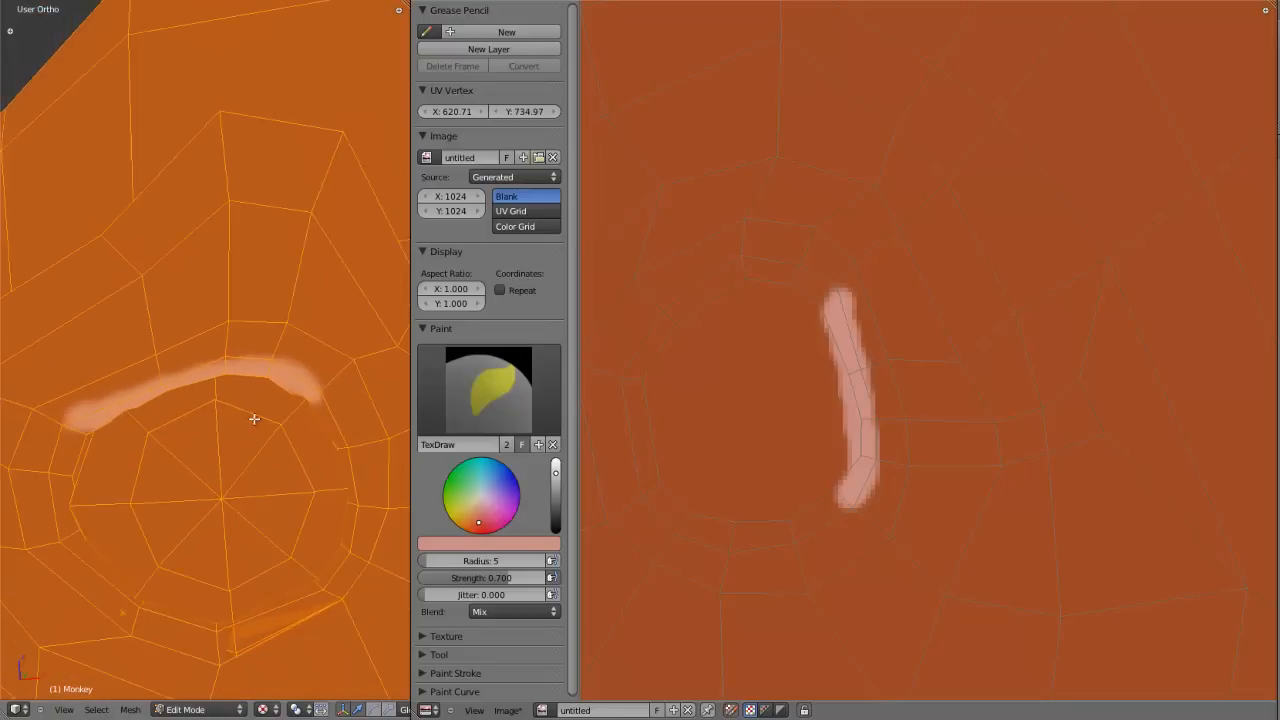
{"action": "mouse_move", "coordinate": [847, 458]}
{"action": "left_mouse_down"}
{"action": "mouse_move", "coordinate": [849, 491]}
{"action": "mouse_move", "coordinate": [811, 526]}
{"action": "mouse_move", "coordinate": [713, 541]}
{"action": "mouse_move", "coordinate": [651, 486]}
{"action": "mouse_move", "coordinate": [636, 425]}
{"action": "left_mouse_up"}
{"action": "mouse_move", "coordinate": [640, 352]}
{"action": "left_mouse_down"}
{"action": "mouse_move", "coordinate": [672, 302]}
{"action": "mouse_move", "coordinate": [720, 278]}
{"action": "mouse_move", "coordinate": [820, 276]}
{"action": "mouse_move", "coordinate": [868, 343]}
{"action": "mouse_move", "coordinate": [882, 491]}
{"action": "mouse_move", "coordinate": [842, 534]}
{"action": "mouse_move", "coordinate": [743, 550]}
{"action": "mouse_move", "coordinate": [662, 532]}
{"action": "left_mouse_up"}
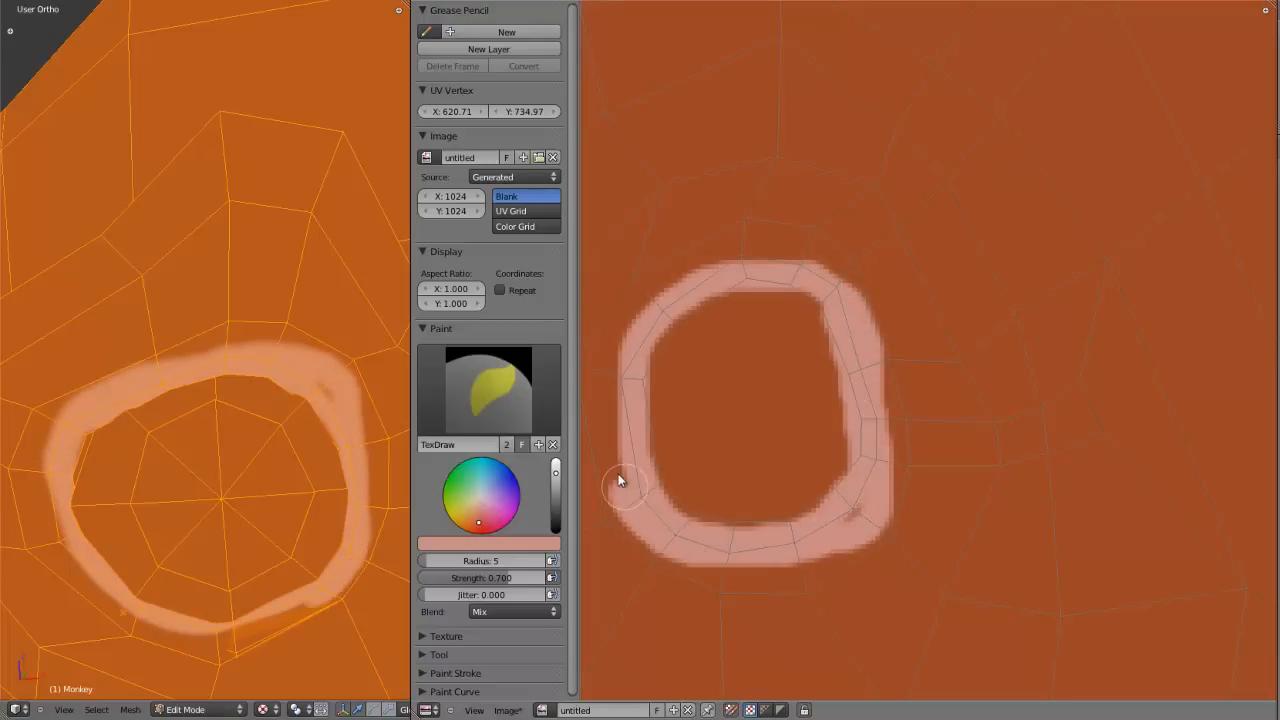
Step: Widen the salmon pink ring around the upper eye opening with further strokes along its outer edge in the UV image
{"action": "left_click_drag", "start_coordinate": [618, 481], "coordinate": [626, 369]}
{"action": "mouse_move", "coordinate": [684, 272]}
{"action": "left_mouse_down"}
{"action": "mouse_move", "coordinate": [760, 263]}
{"action": "mouse_move", "coordinate": [829, 277]}
{"action": "mouse_move", "coordinate": [860, 365]}
{"action": "left_mouse_up"}
{"action": "left_click_drag", "start_coordinate": [889, 417], "coordinate": [889, 484]}
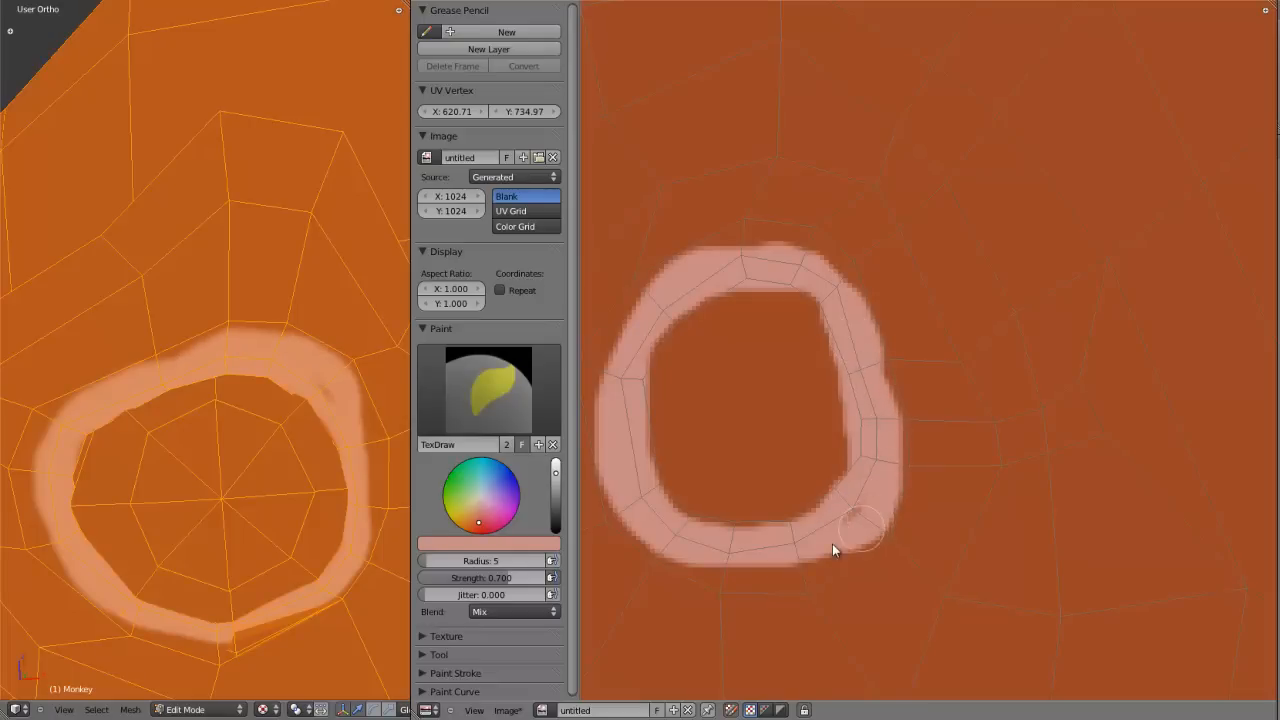
{"action": "mouse_move", "coordinate": [832, 543]}
{"action": "left_mouse_down"}
{"action": "mouse_move", "coordinate": [731, 580]}
{"action": "mouse_move", "coordinate": [643, 551]}
{"action": "mouse_move", "coordinate": [597, 449]}
{"action": "mouse_move", "coordinate": [623, 309]}
{"action": "mouse_move", "coordinate": [734, 251]}
{"action": "mouse_move", "coordinate": [811, 263]}
{"action": "mouse_move", "coordinate": [865, 313]}
{"action": "left_mouse_up"}
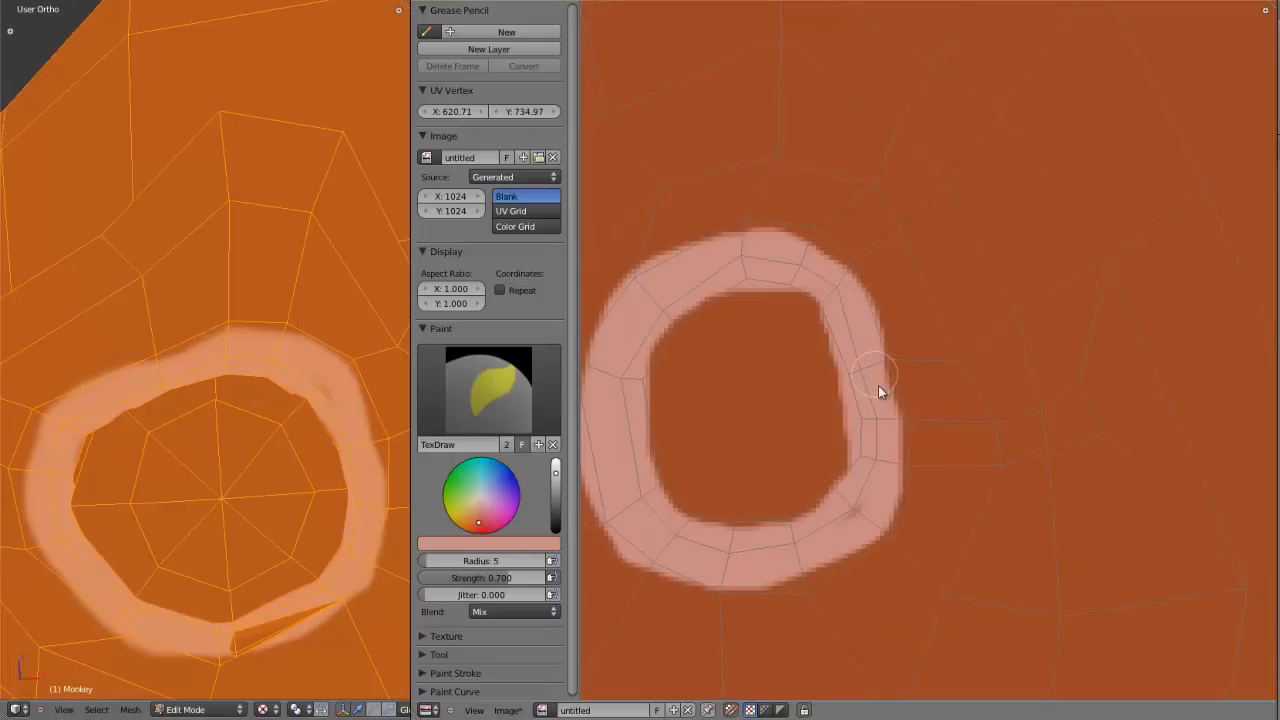
{"action": "left_click_drag", "start_coordinate": [835, 553], "coordinate": [751, 583]}
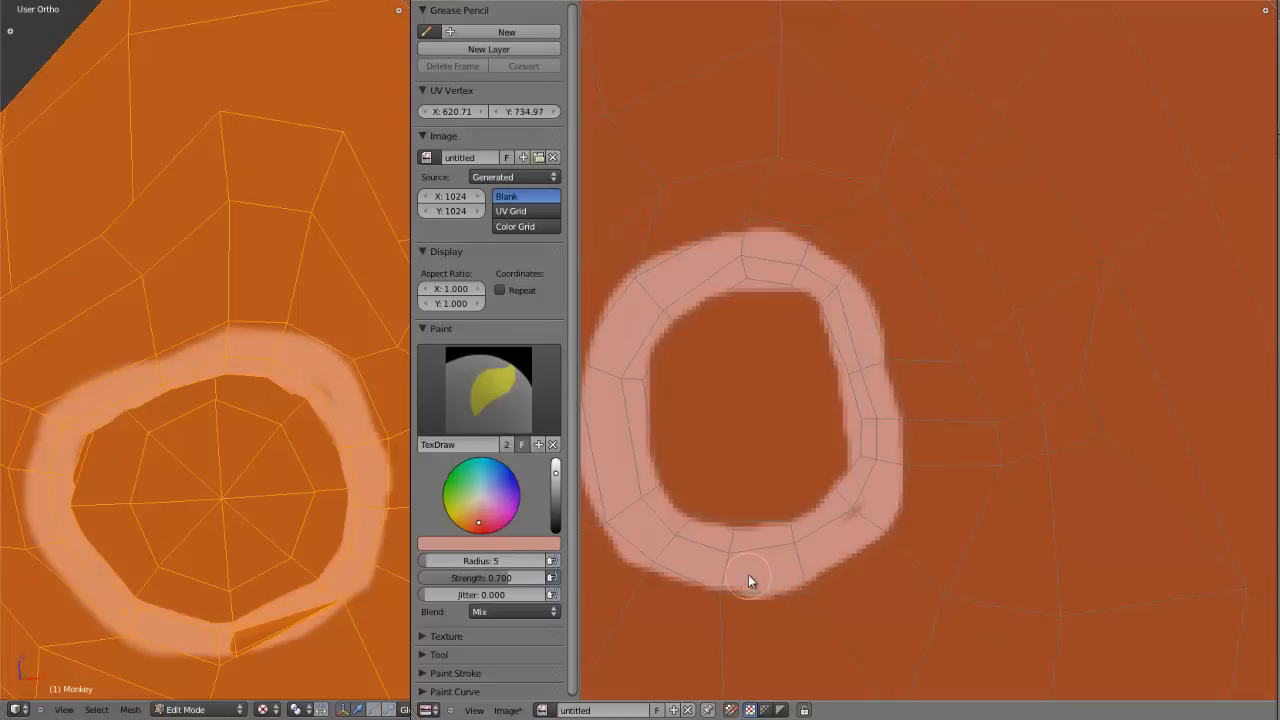
Step: Enlarge the 3D view to show the whole monkey head and switch it from Edit Mode to Texture Paint mode
{"action": "scroll", "coordinate": [737, 460], "scroll_direction": "down", "scroll_amount": 5}
{"action": "scroll", "coordinate": [737, 468], "scroll_direction": "down", "scroll_amount": 3}
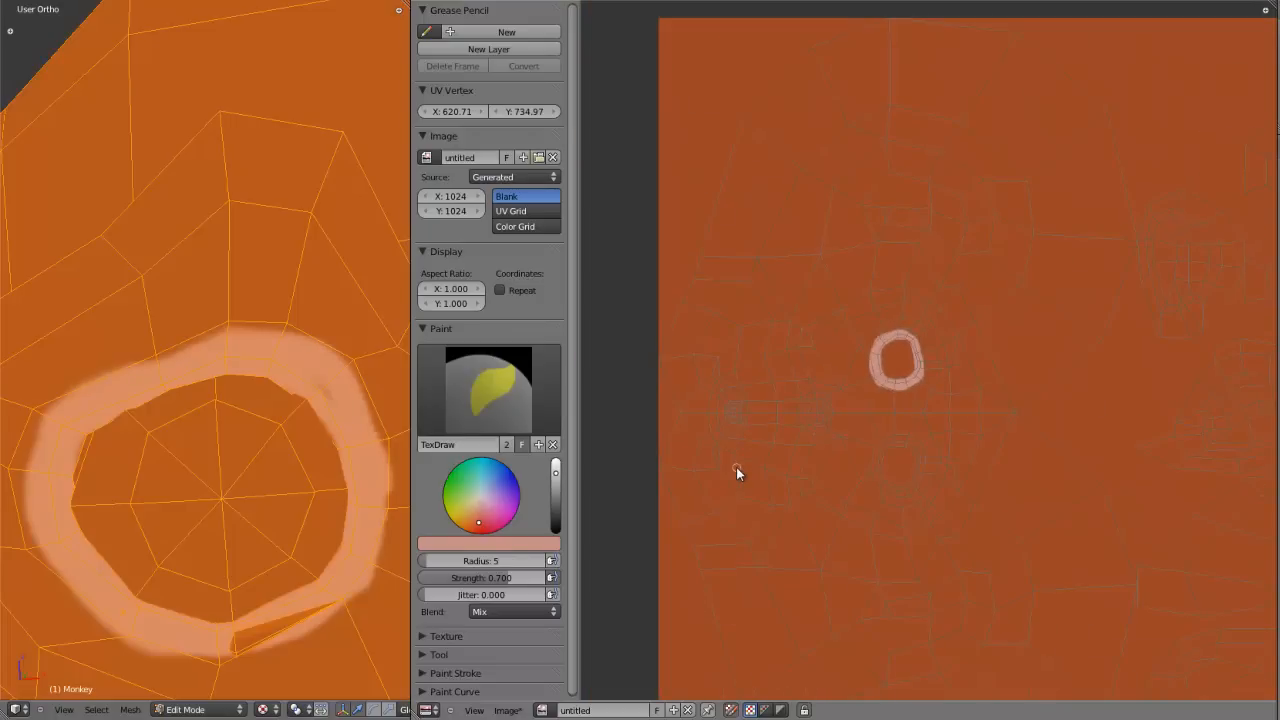
{"action": "scroll", "coordinate": [736, 467], "scroll_direction": "down", "scroll_amount": 2}
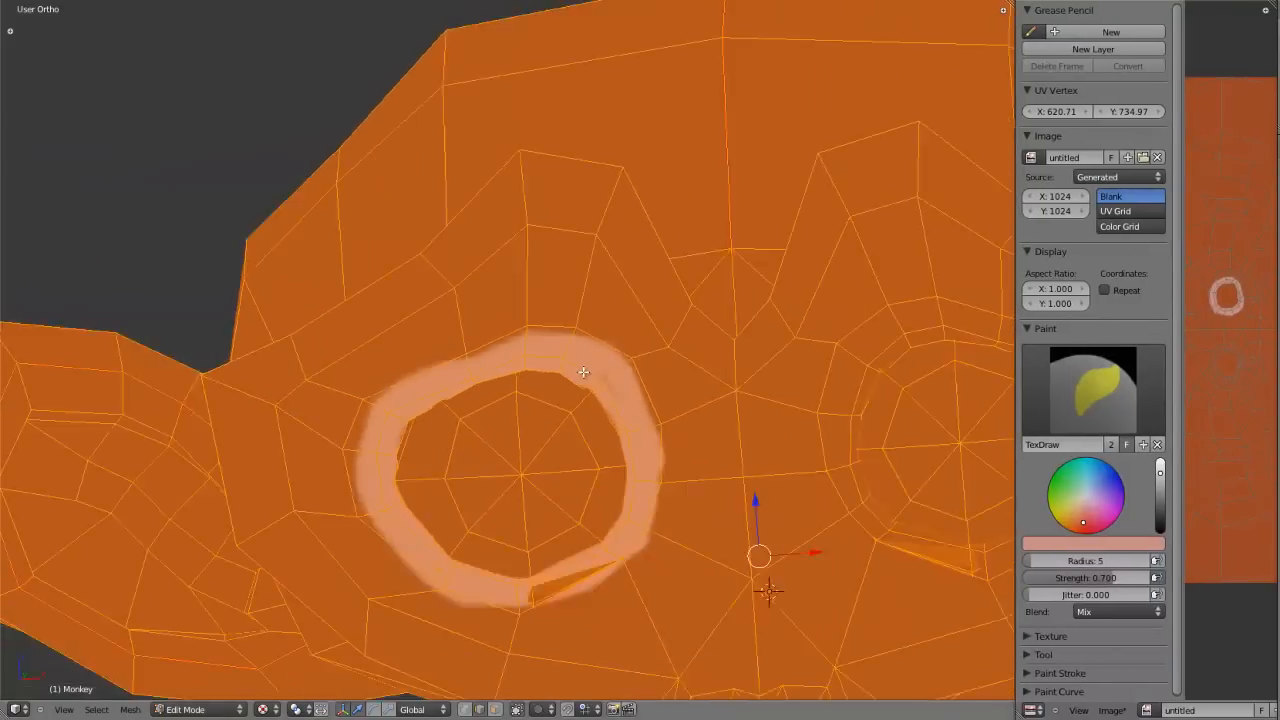
{"action": "scroll", "coordinate": [583, 372], "scroll_direction": "down", "scroll_amount": 8}
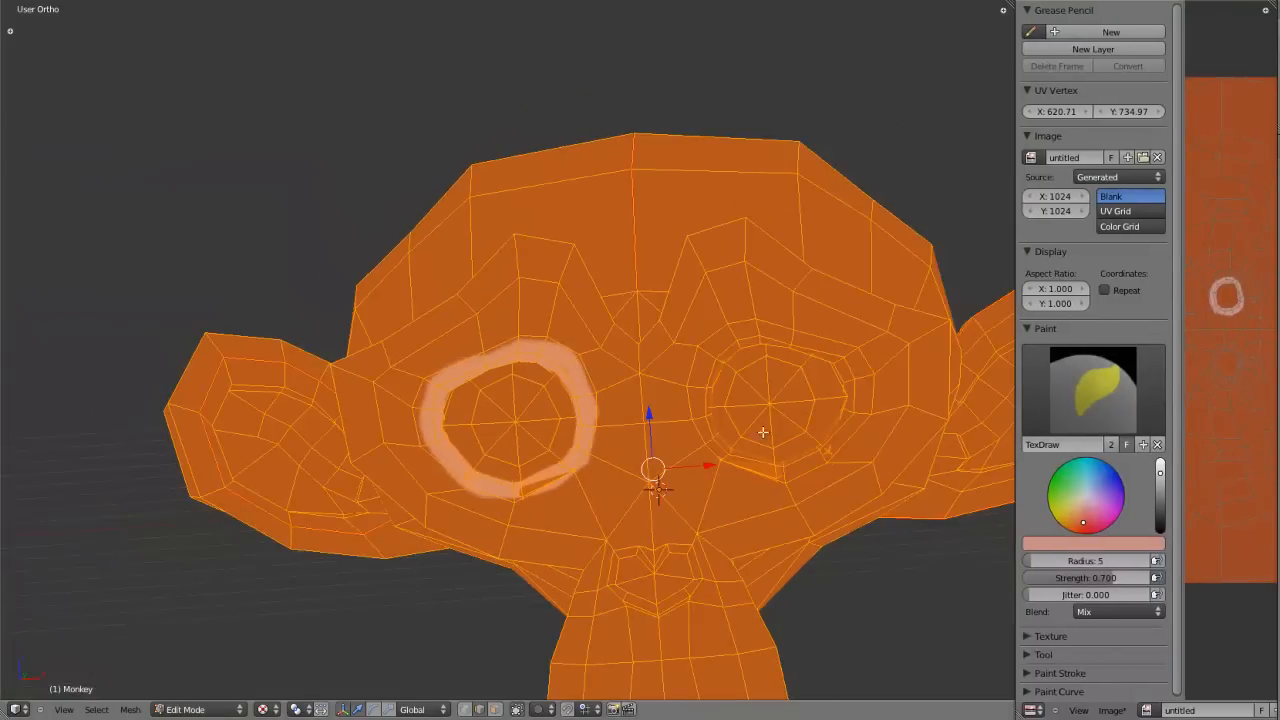
{"action": "middle_click_drag", "start_coordinate": [505, 336], "coordinate": [460, 378]}
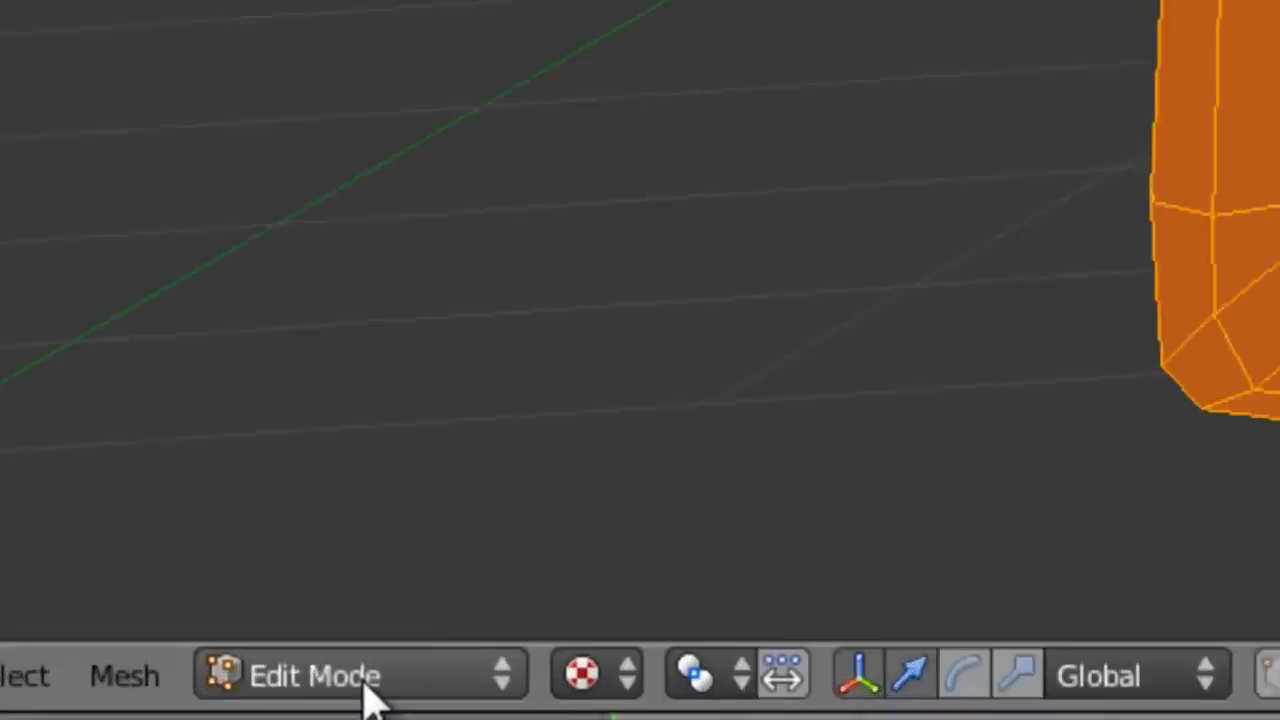
{"action": "left_click", "coordinate": [365, 700]}
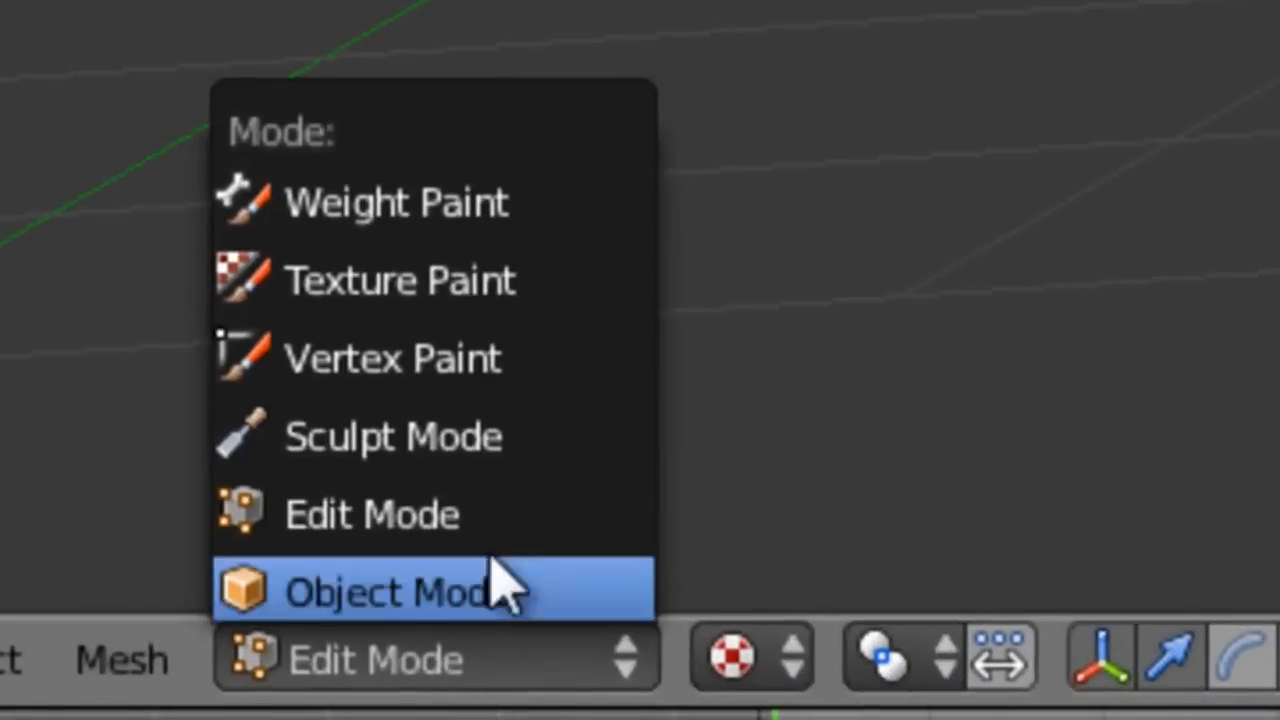
{"action": "left_click", "coordinate": [449, 393]}
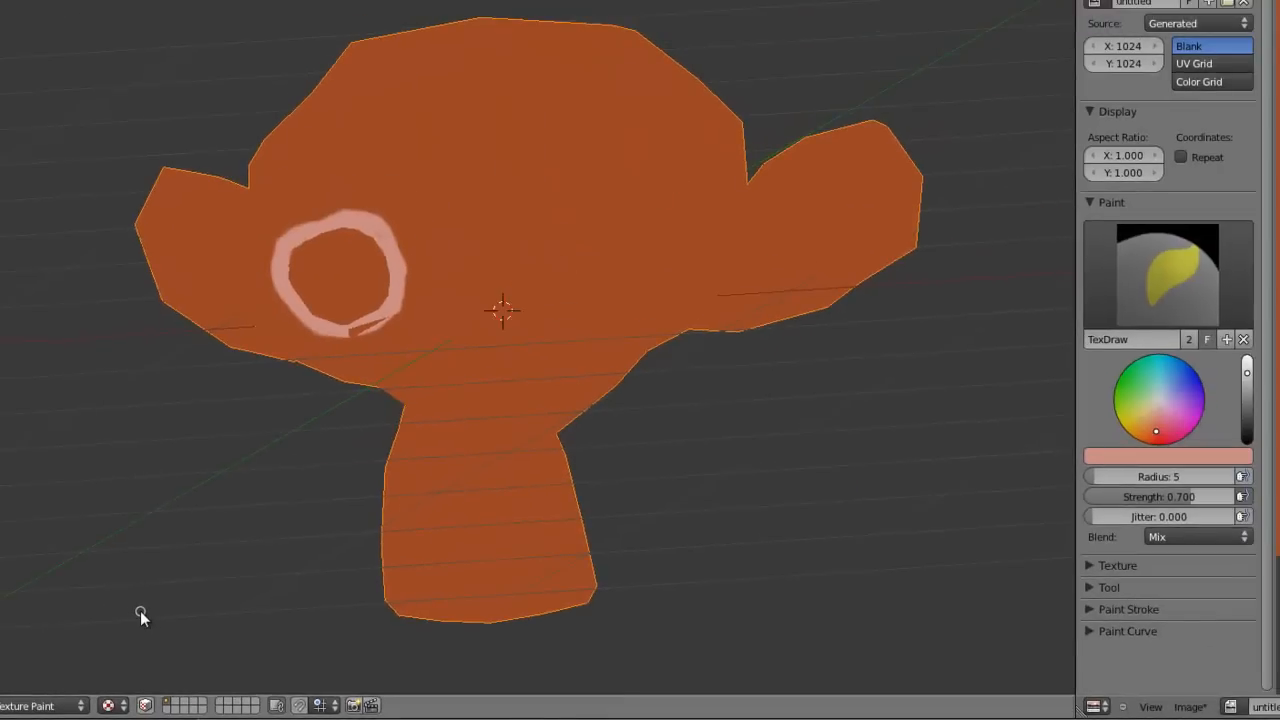
Step: Turn on face selection masking for painting and show the brush settings beside the 3D view
{"action": "left_click", "coordinate": [145, 706]}
{"action": "scroll", "coordinate": [374, 357], "scroll_direction": "up", "scroll_amount": 8}
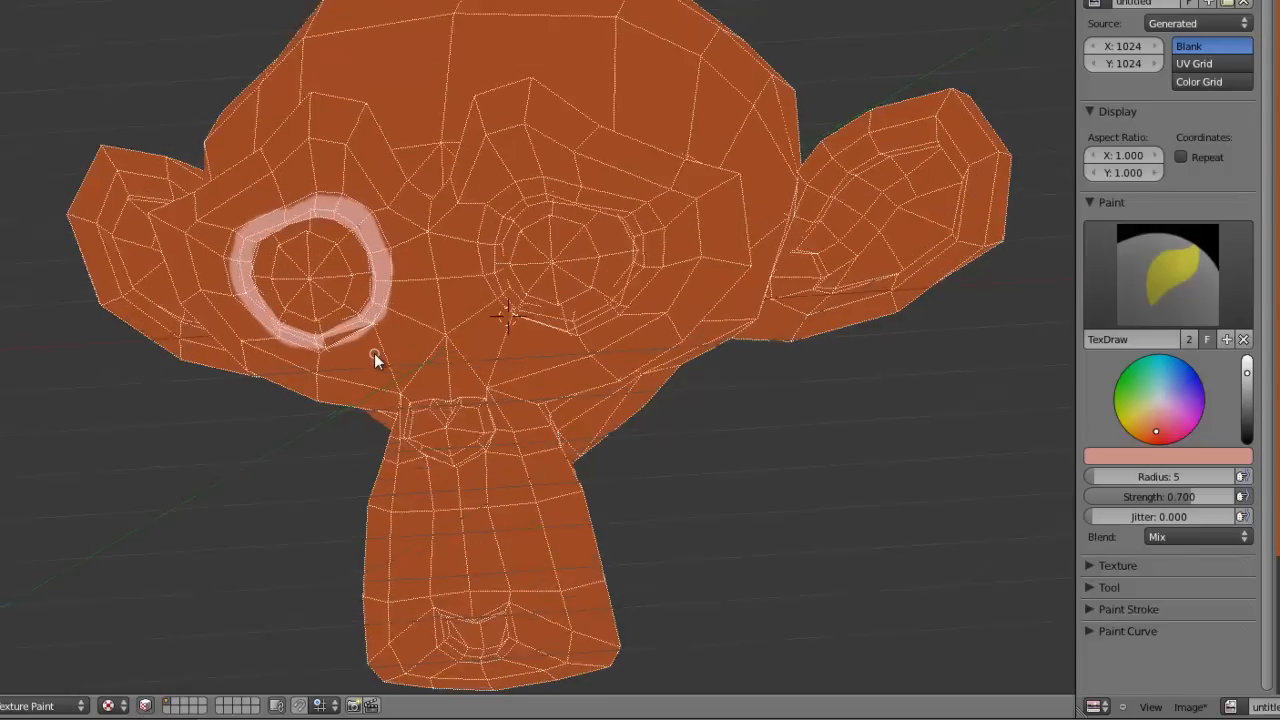
{"action": "scroll", "coordinate": [339, 347], "scroll_direction": "down", "scroll_amount": 4}
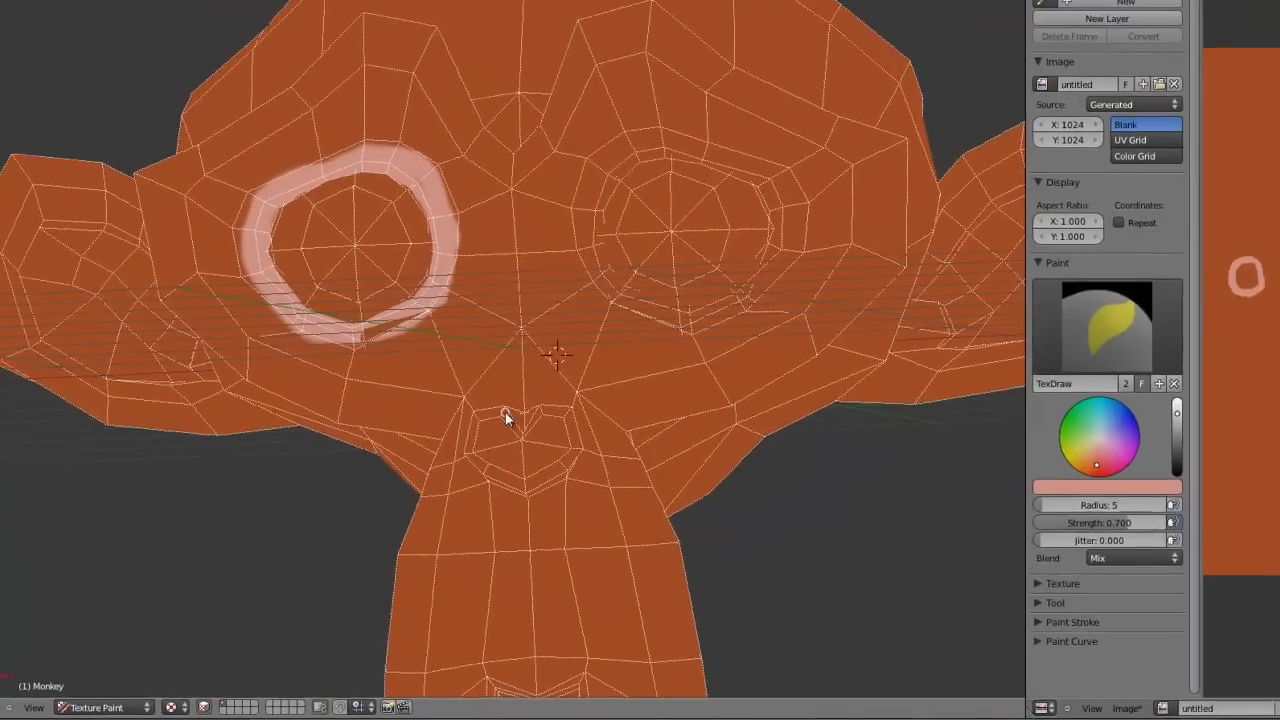
{"action": "key", "text": "t"}
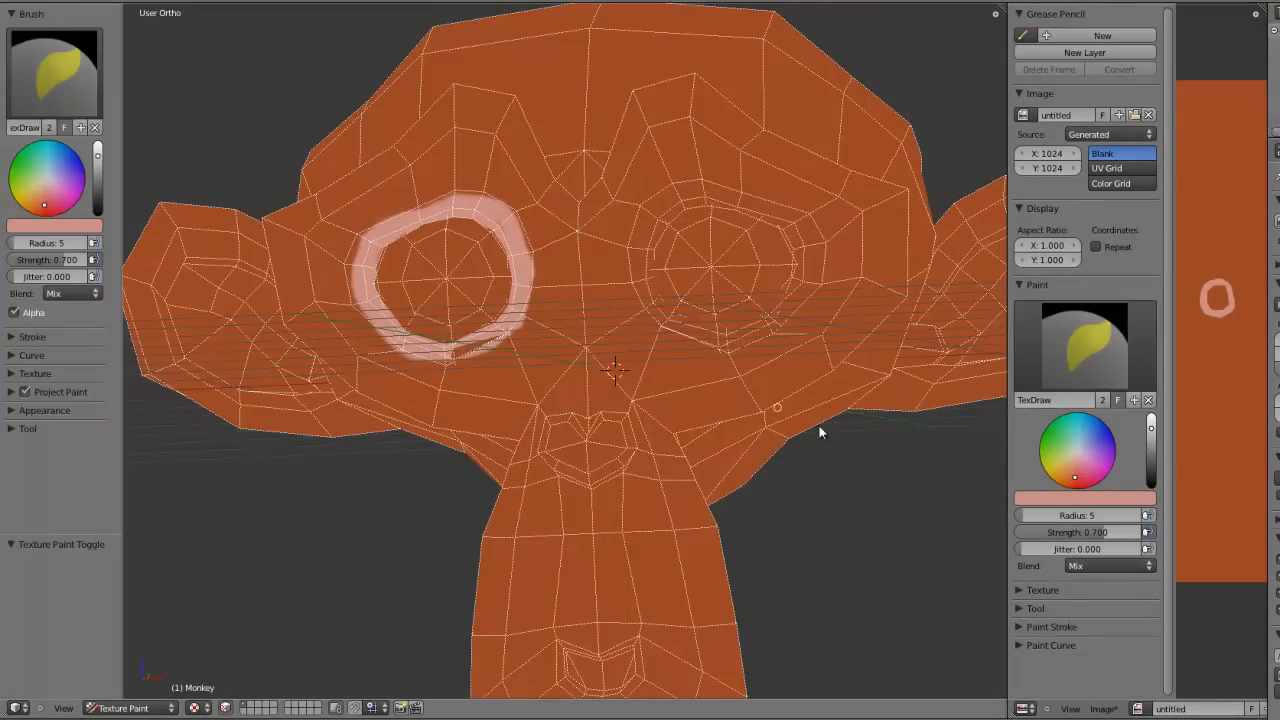
Step: Try other brush colours on the colour wheel and sample the salmon pink back from the painted eye ring on the model
{"action": "left_click", "coordinate": [1077, 468]}
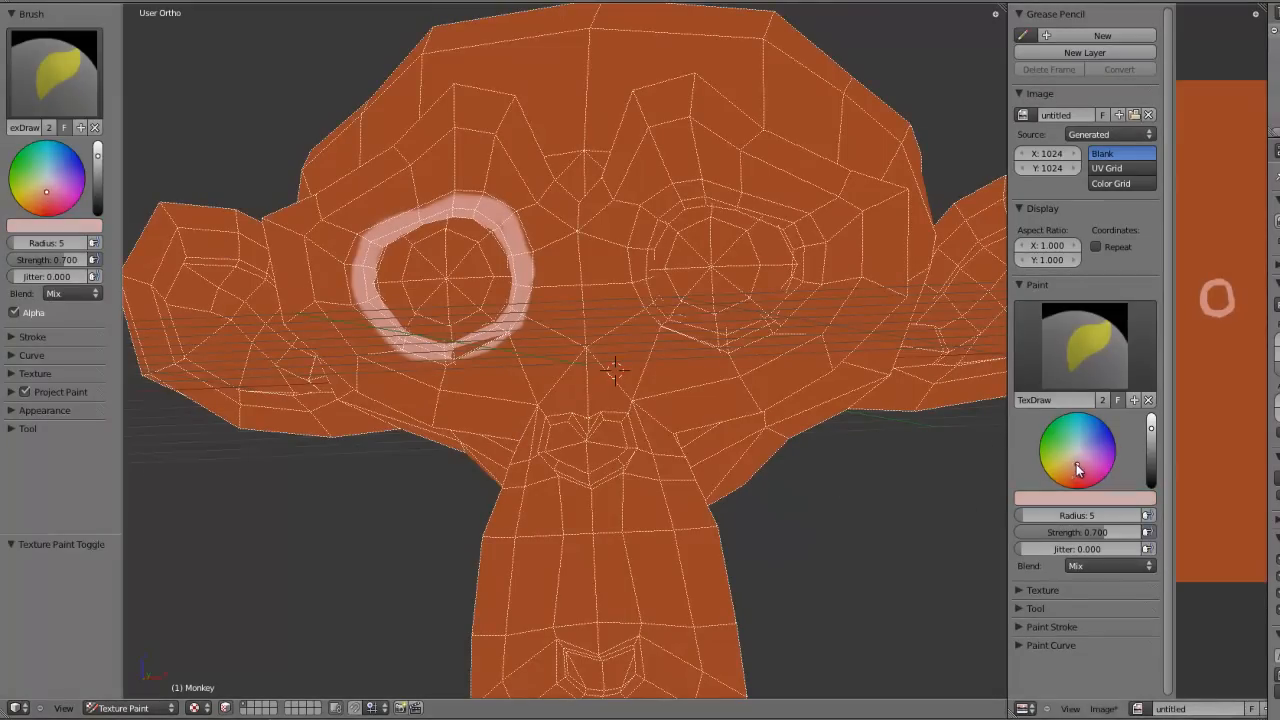
{"action": "mouse_move", "coordinate": [1061, 431]}
{"action": "left_mouse_down"}
{"action": "mouse_move", "coordinate": [1086, 404]}
{"action": "mouse_move", "coordinate": [1101, 408]}
{"action": "mouse_move", "coordinate": [1052, 440]}
{"action": "mouse_move", "coordinate": [1066, 480]}
{"action": "left_mouse_up"}
{"action": "key", "text": "s"}
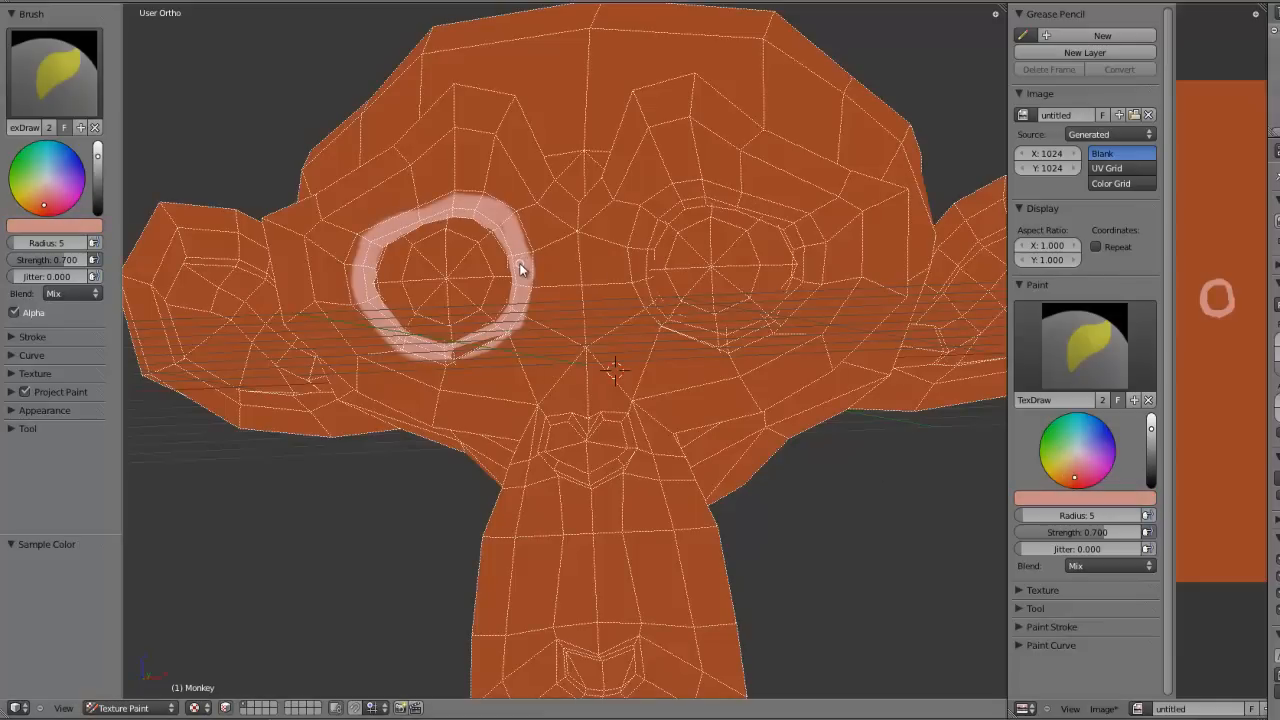
Step: Set the brush radius to 26 and paint a short stroke directly on the model at the unpainted eye's upper inner edge
{"action": "scroll", "coordinate": [513, 288], "scroll_direction": "up", "scroll_amount": 2}
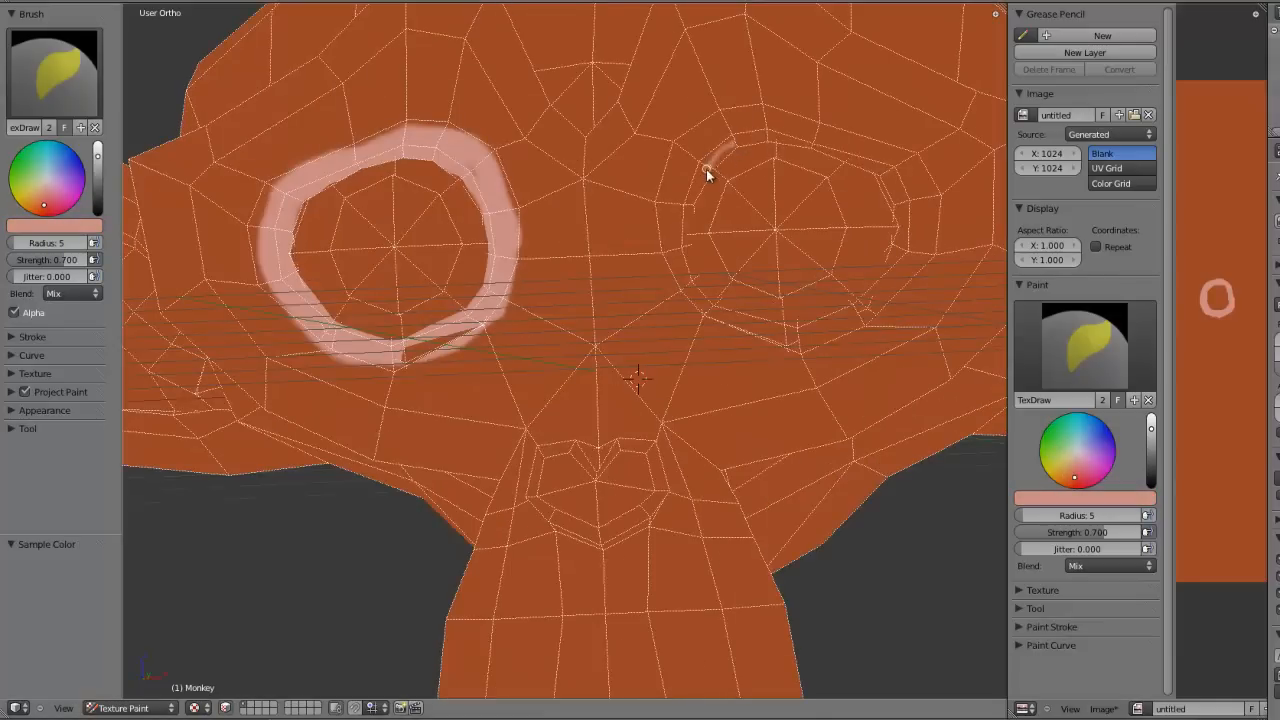
{"action": "left_click_drag", "start_coordinate": [31, 245], "coordinate": [47, 245]}
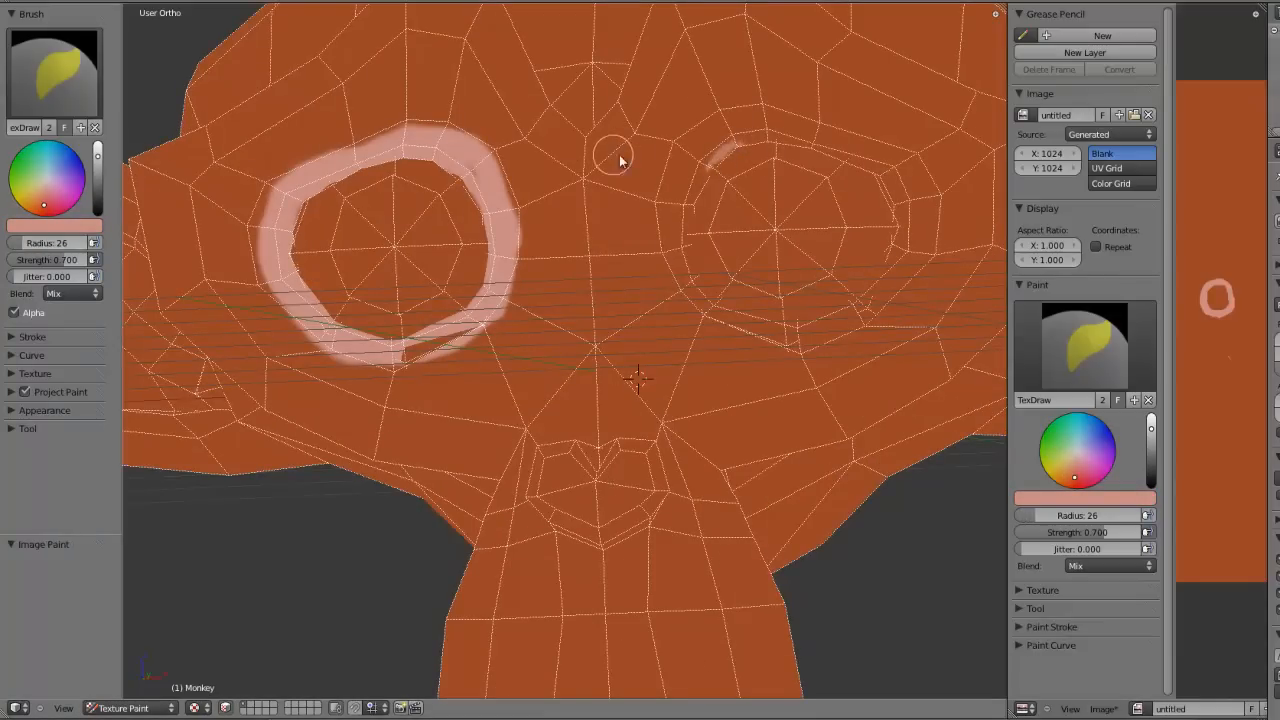
{"action": "mouse_move", "coordinate": [727, 147]}
{"action": "left_mouse_down"}
{"action": "mouse_move", "coordinate": [683, 194]}
{"action": "mouse_move", "coordinate": [717, 171]}
{"action": "left_mouse_up"}
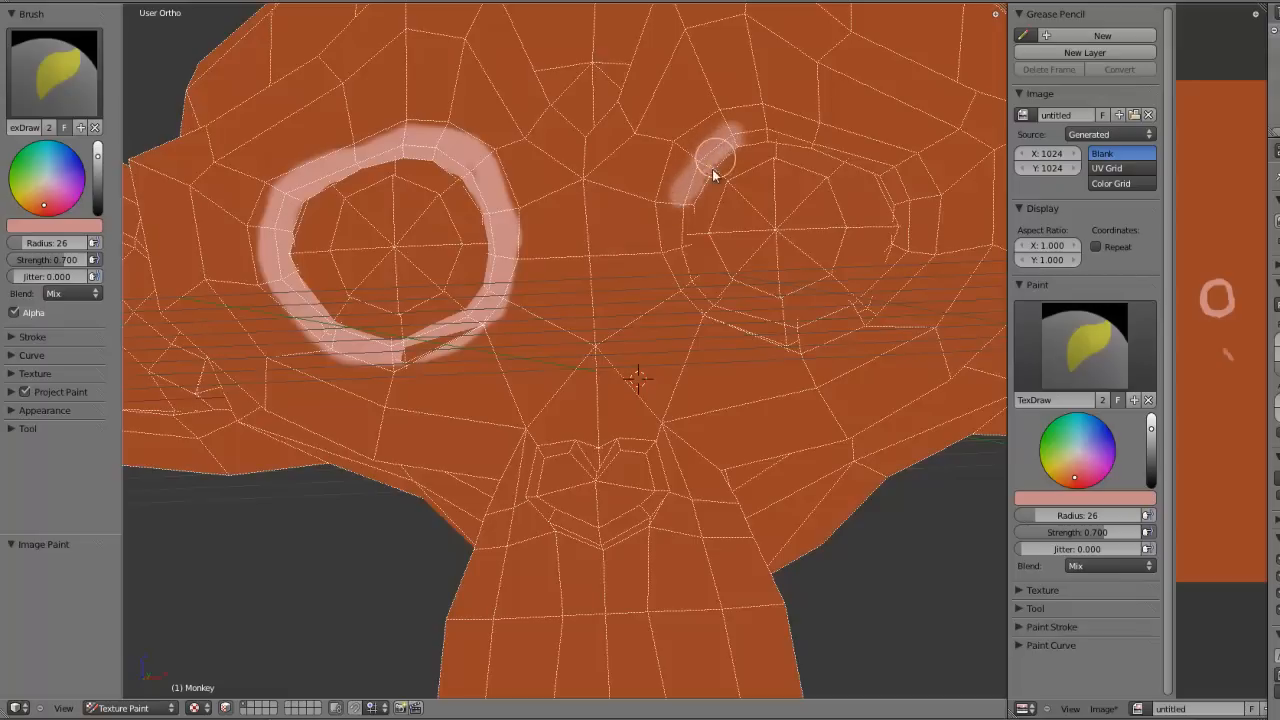
Step: Try a blue brush colour, resample the salmon pink from the first ring, and paint a closed ring around the second eye
{"action": "left_click_drag", "start_coordinate": [1072, 453], "coordinate": [1095, 418]}
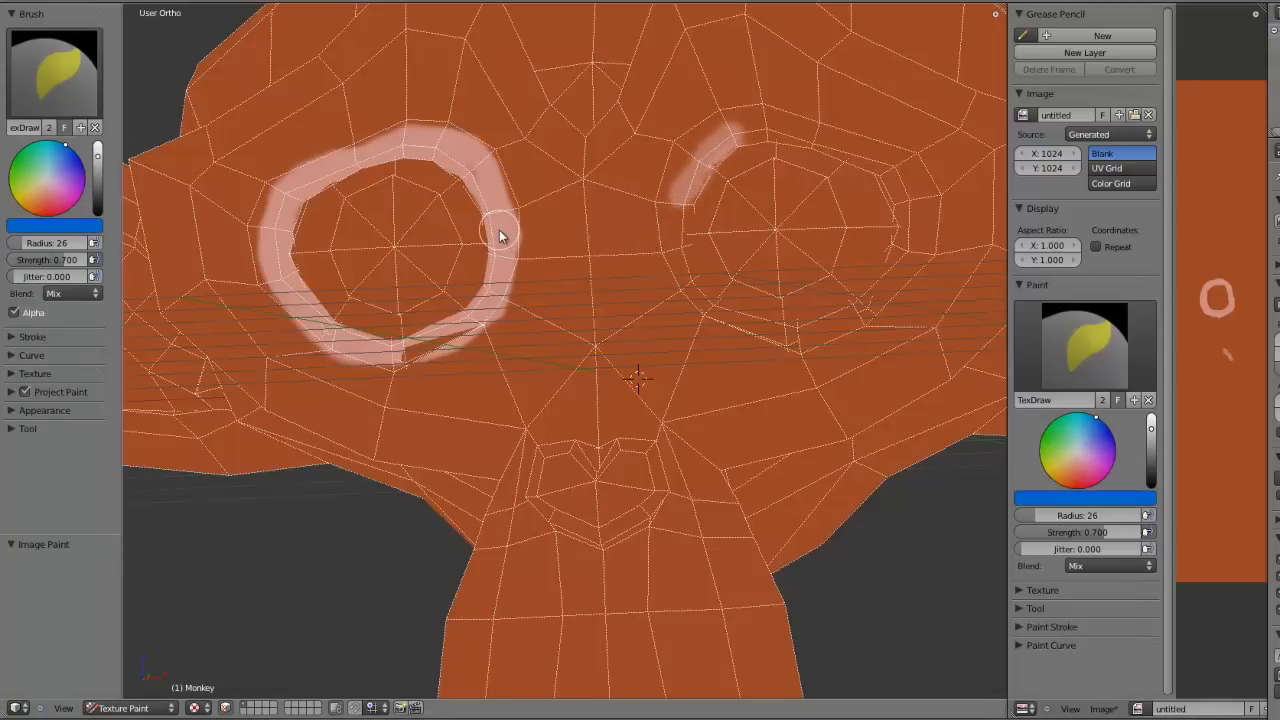
{"action": "key", "text": "s"}
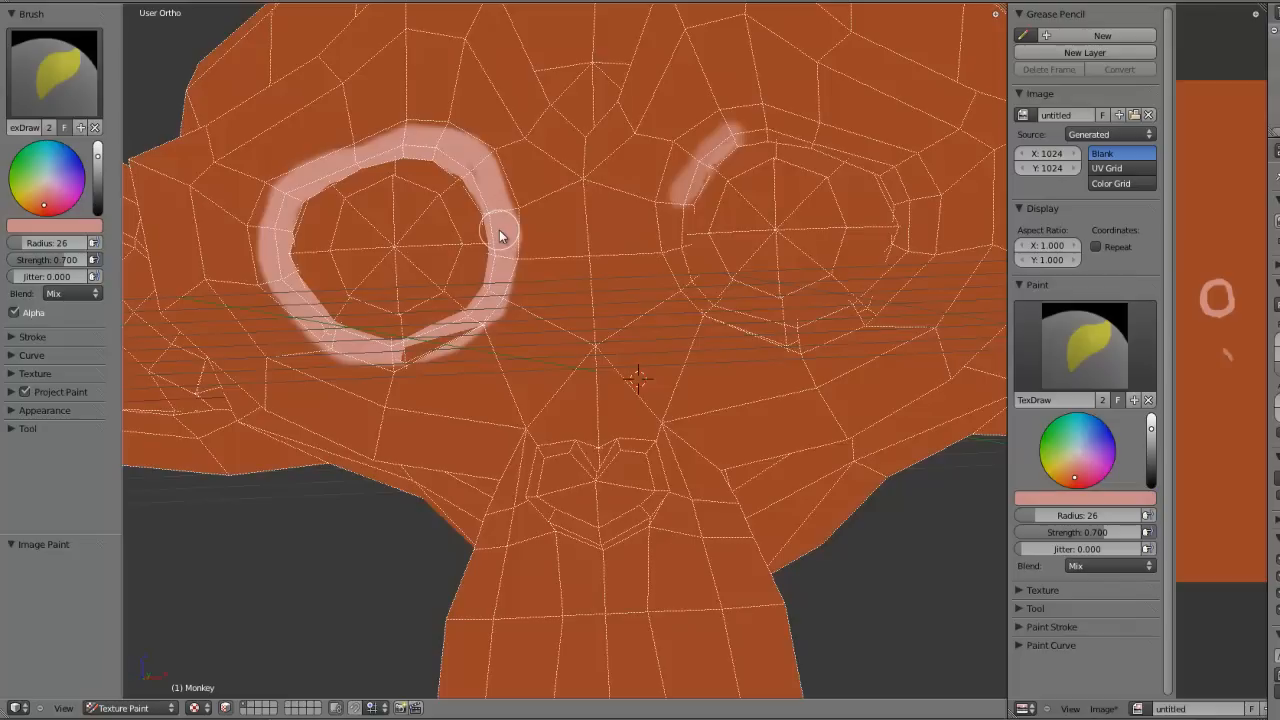
{"action": "mouse_move", "coordinate": [723, 134]}
{"action": "left_mouse_down"}
{"action": "mouse_move", "coordinate": [677, 214]}
{"action": "mouse_move", "coordinate": [707, 297]}
{"action": "mouse_move", "coordinate": [826, 329]}
{"action": "mouse_move", "coordinate": [906, 249]}
{"action": "mouse_move", "coordinate": [843, 143]}
{"action": "mouse_move", "coordinate": [724, 141]}
{"action": "mouse_move", "coordinate": [889, 200]}
{"action": "mouse_move", "coordinate": [800, 334]}
{"action": "mouse_move", "coordinate": [677, 249]}
{"action": "mouse_move", "coordinate": [752, 115]}
{"action": "mouse_move", "coordinate": [826, 128]}
{"action": "mouse_move", "coordinate": [920, 235]}
{"action": "mouse_move", "coordinate": [745, 338]}
{"action": "mouse_move", "coordinate": [849, 329]}
{"action": "mouse_move", "coordinate": [814, 271]}
{"action": "mouse_move", "coordinate": [700, 271]}
{"action": "left_mouse_up"}
{"action": "mouse_move", "coordinate": [700, 271]}
{"action": "middle_mouse_down"}
{"action": "mouse_move", "coordinate": [566, 270]}
{"action": "mouse_move", "coordinate": [474, 350]}
{"action": "middle_mouse_up"}
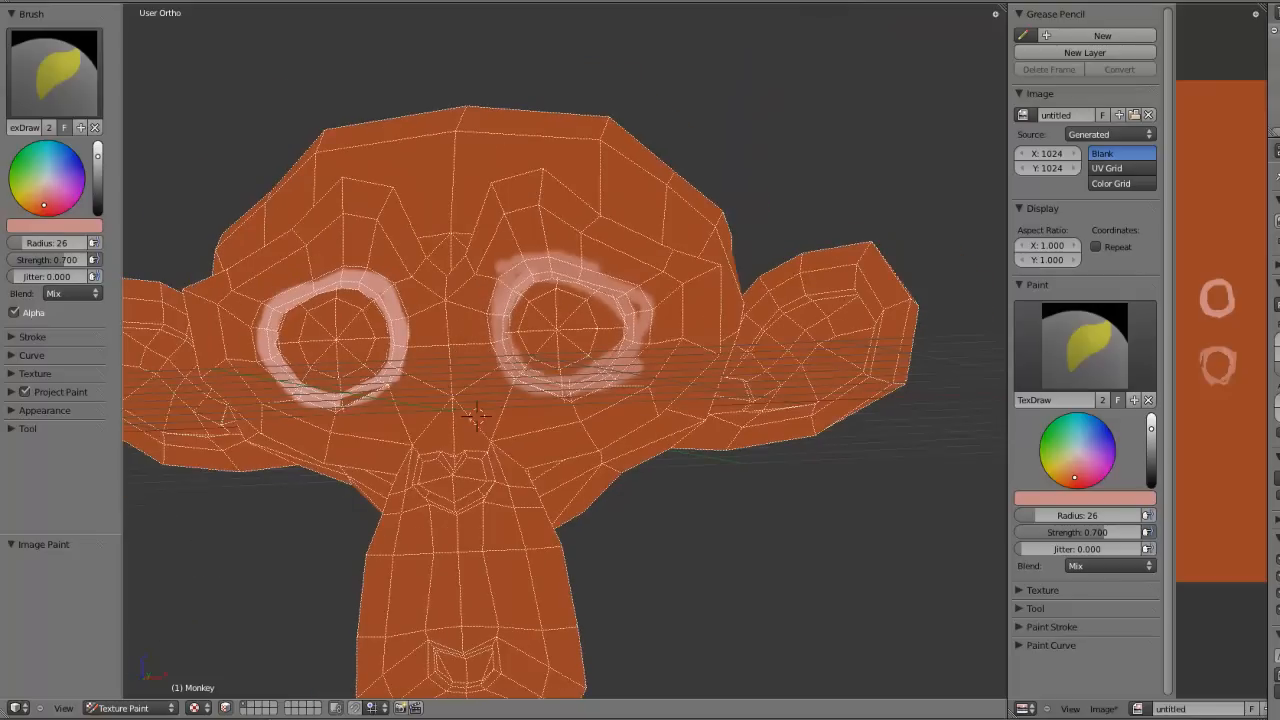
Step: Switch from Texture Paint to Object Mode, and open the mesh in Edit Mode close to the second eye
{"action": "left_click", "coordinate": [128, 708]}
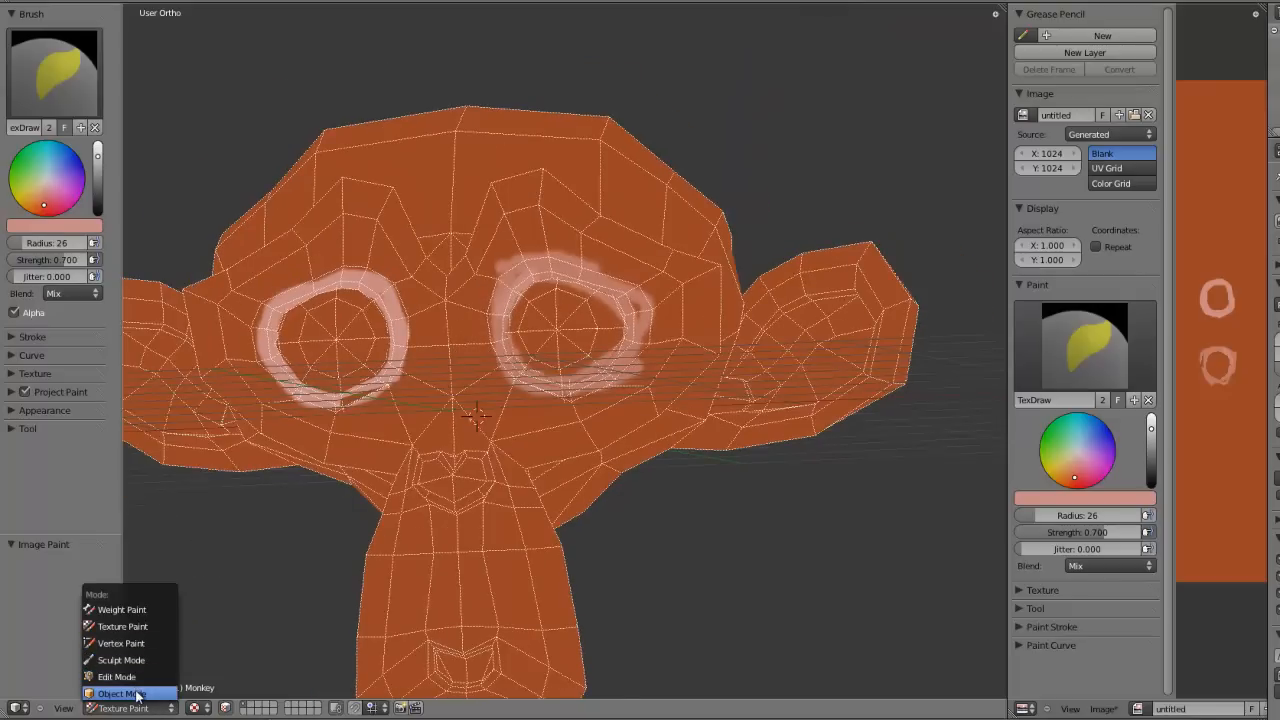
{"action": "left_click", "coordinate": [120, 693]}
{"action": "scroll", "coordinate": [550, 367], "scroll_direction": "up", "scroll_amount": 3}
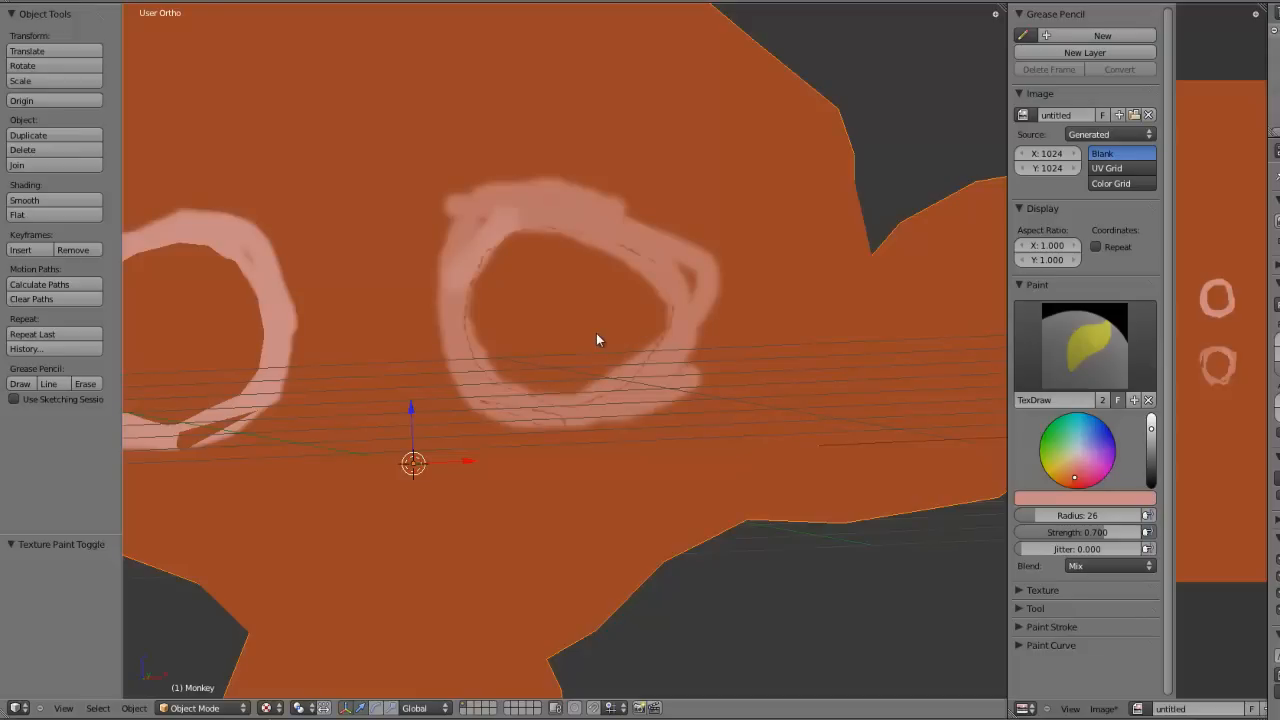
{"action": "key", "text": "Tab"}
{"action": "scroll", "coordinate": [563, 343], "scroll_direction": "down", "scroll_amount": 2}
{"action": "scroll", "coordinate": [548, 358], "scroll_direction": "up", "scroll_amount": 3}
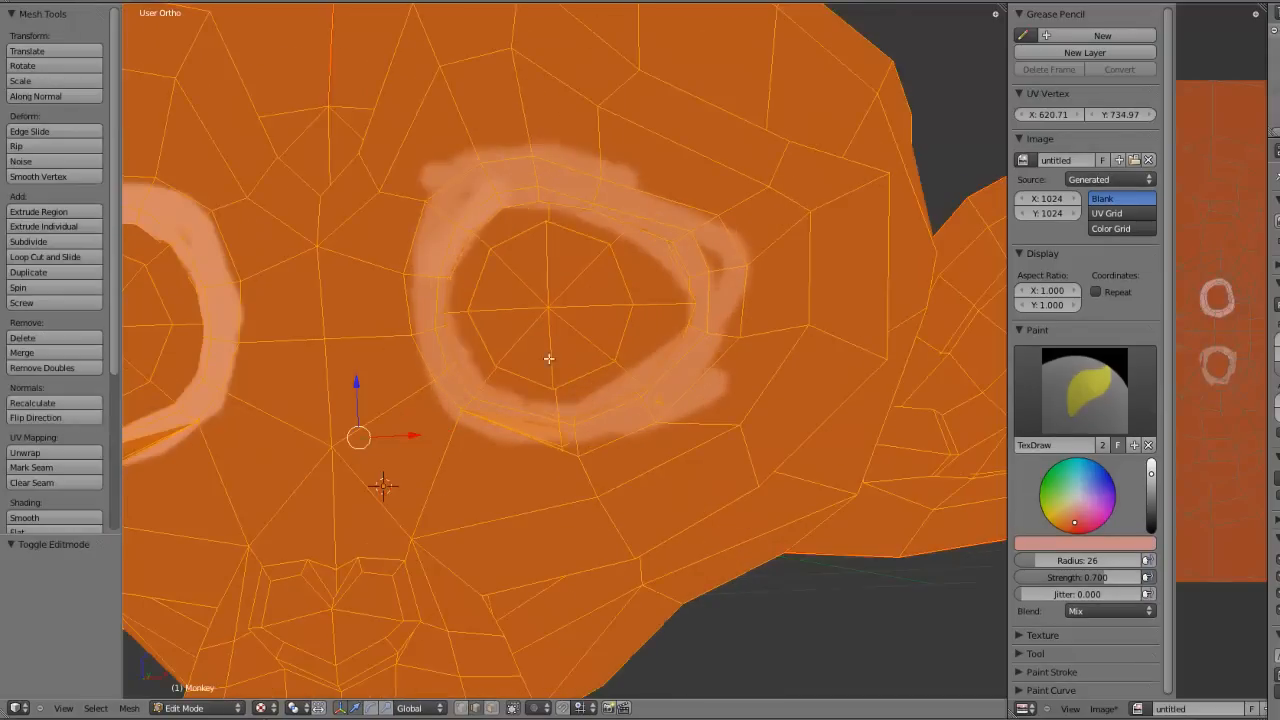
Step: Select the lower inner edge of the second eye's rim and move it 0.028 along Y
{"action": "right_click", "coordinate": [572, 441]}
{"action": "middle_click_drag", "start_coordinate": [562, 418], "coordinate": [313, 547]}
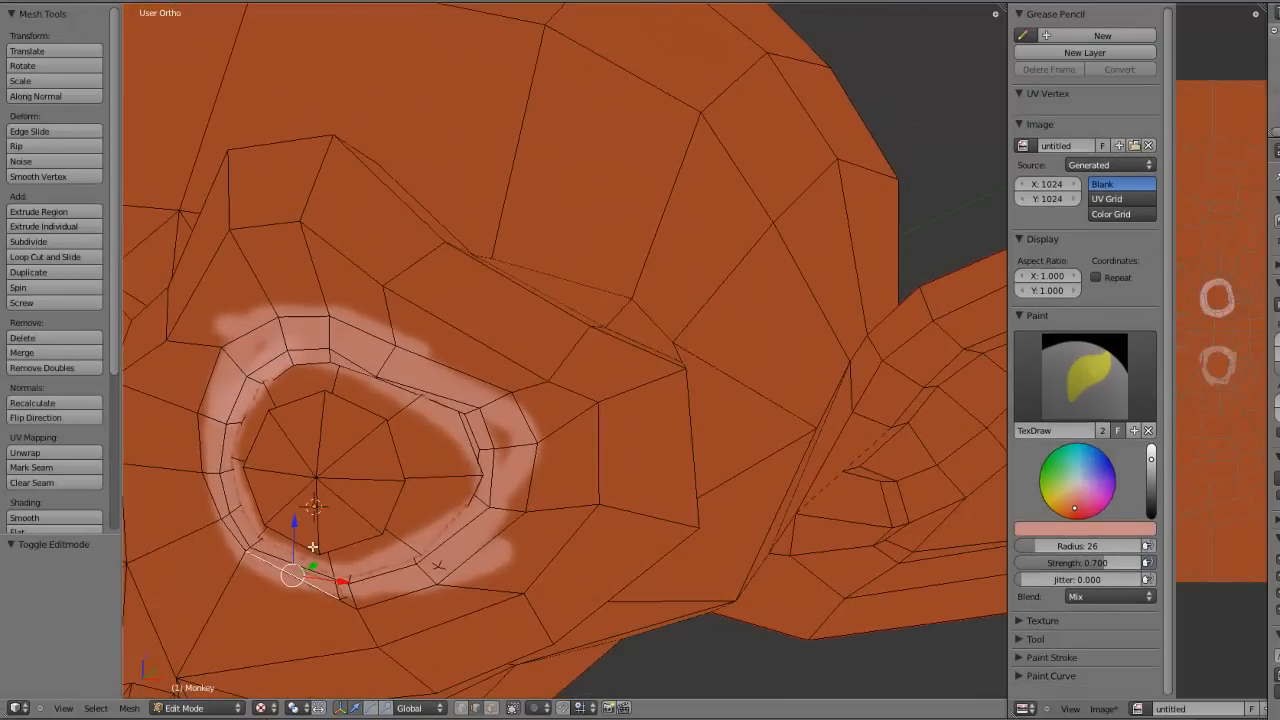
{"action": "left_click_drag", "start_coordinate": [314, 565], "coordinate": [324, 565]}
{"action": "scroll", "coordinate": [328, 558], "scroll_direction": "down", "scroll_amount": 2}
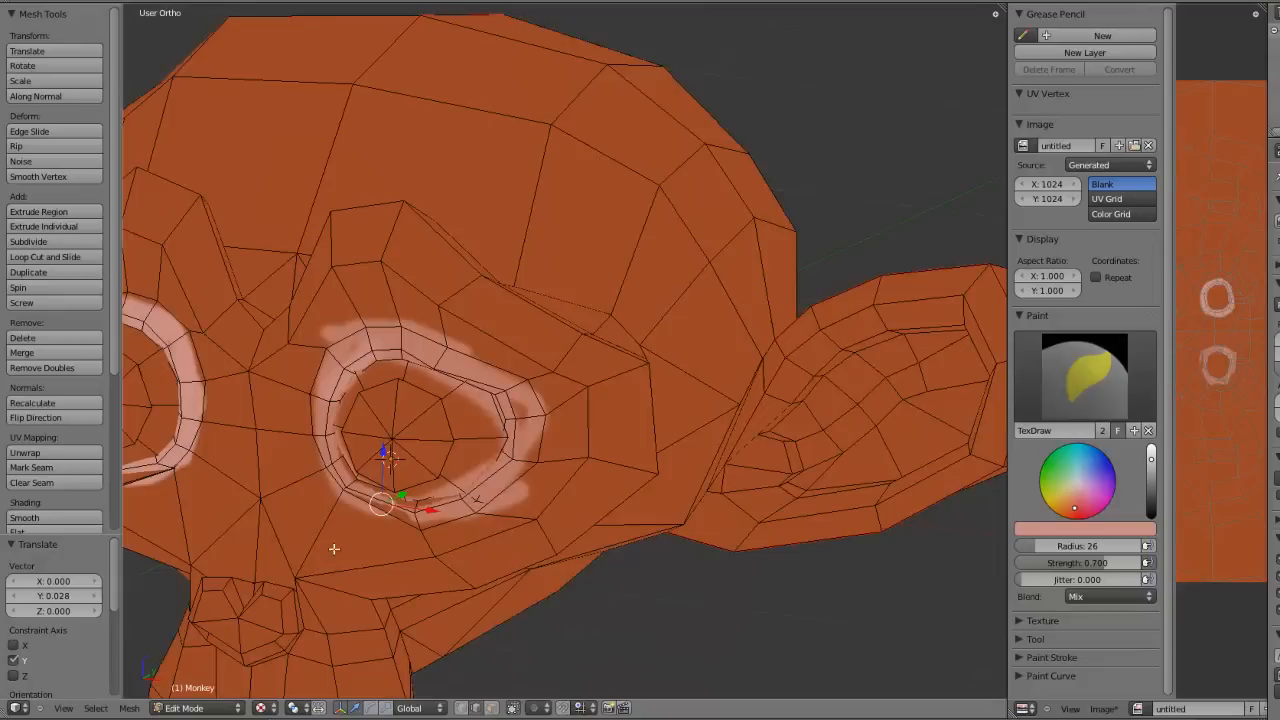
Step: Select the matching lower inner edge of the first eye's rim and move it 0.022 along Y
{"action": "middle_click_drag", "start_coordinate": [331, 549], "coordinate": [459, 508]}
{"action": "right_click", "coordinate": [532, 388]}
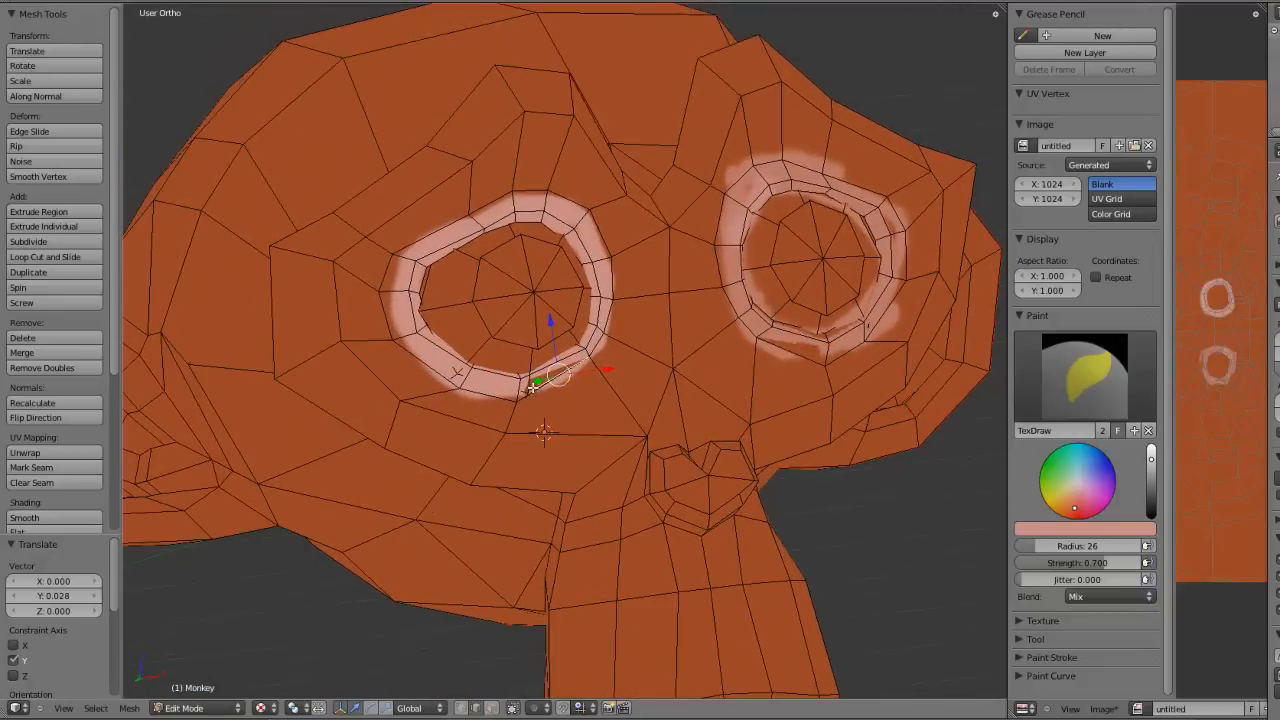
{"action": "middle_click_drag", "start_coordinate": [572, 370], "coordinate": [605, 494]}
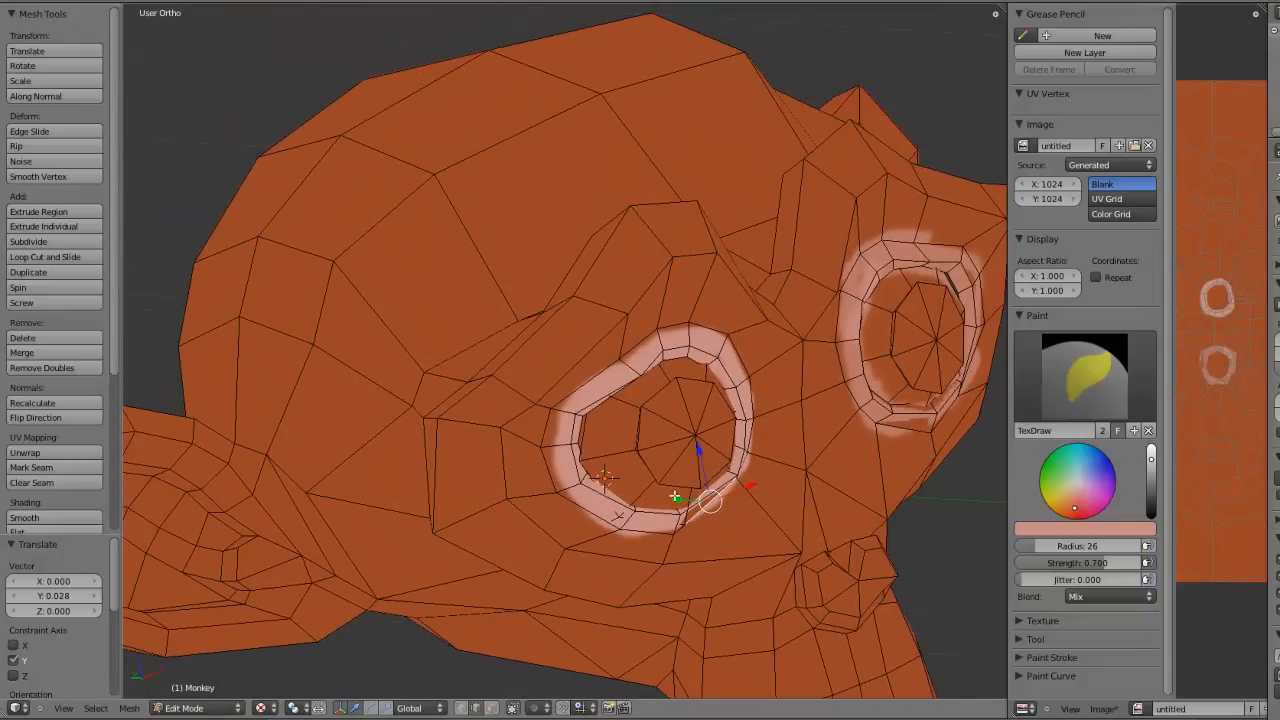
{"action": "left_click_drag", "start_coordinate": [675, 496], "coordinate": [669, 493]}
Step: Return to Texture Paint mode in front view, close to the second eye, and select all faces for painting
{"action": "middle_click_drag", "start_coordinate": [766, 563], "coordinate": [689, 576]}
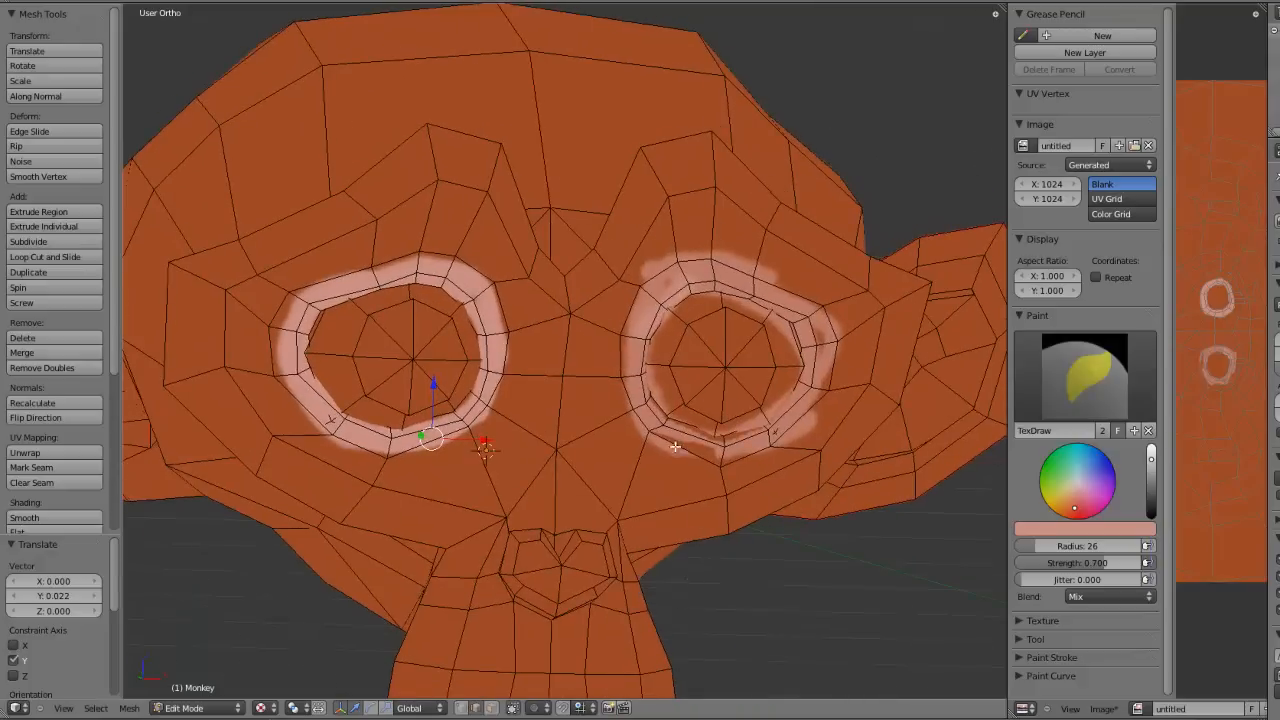
{"action": "middle_click_drag", "start_coordinate": [675, 447], "coordinate": [543, 406]}
{"action": "key", "text": "KP_1"}
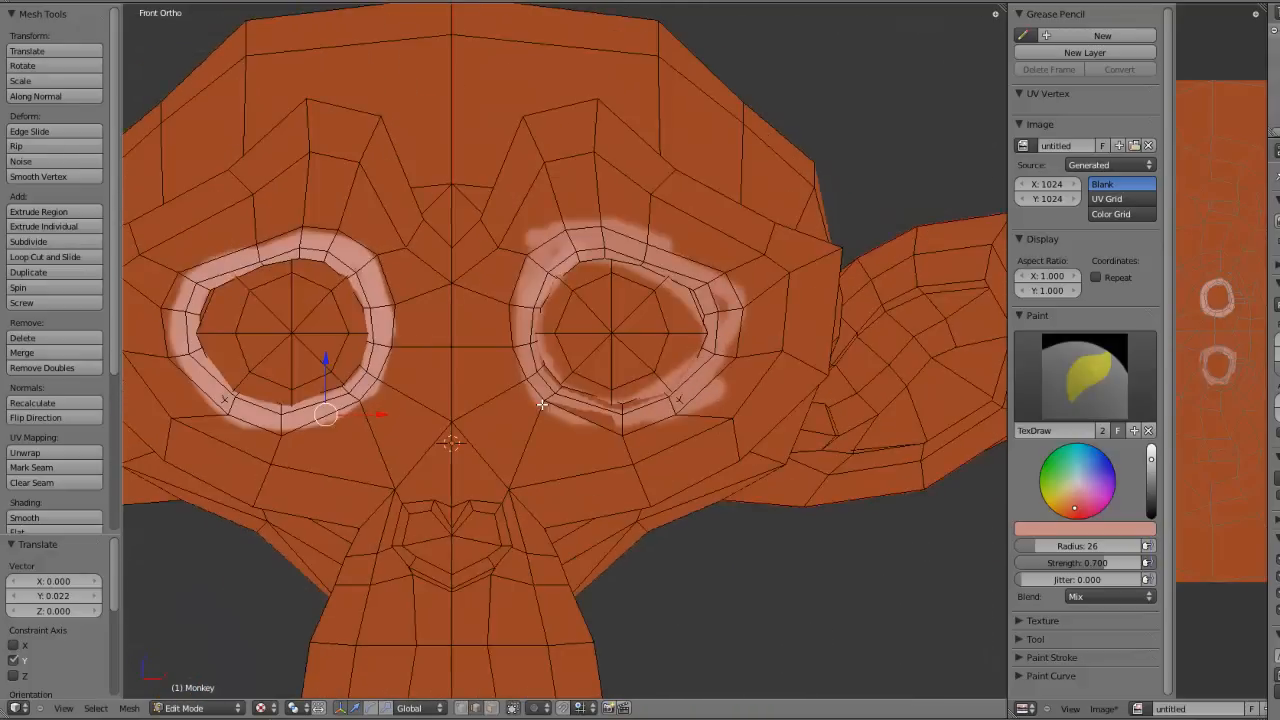
{"action": "key", "text": "Tab"}
{"action": "scroll", "coordinate": [542, 404], "scroll_direction": "up", "scroll_amount": 2}
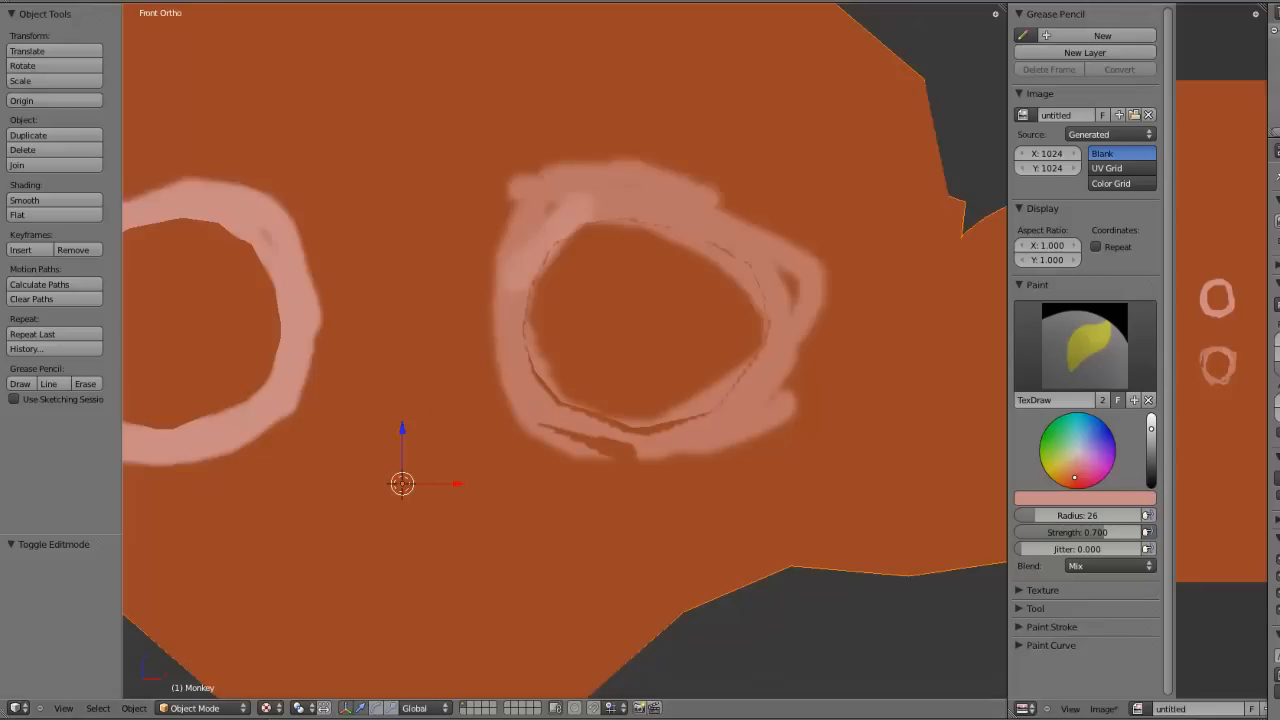
{"action": "left_click", "coordinate": [200, 708]}
{"action": "left_click", "coordinate": [218, 622]}
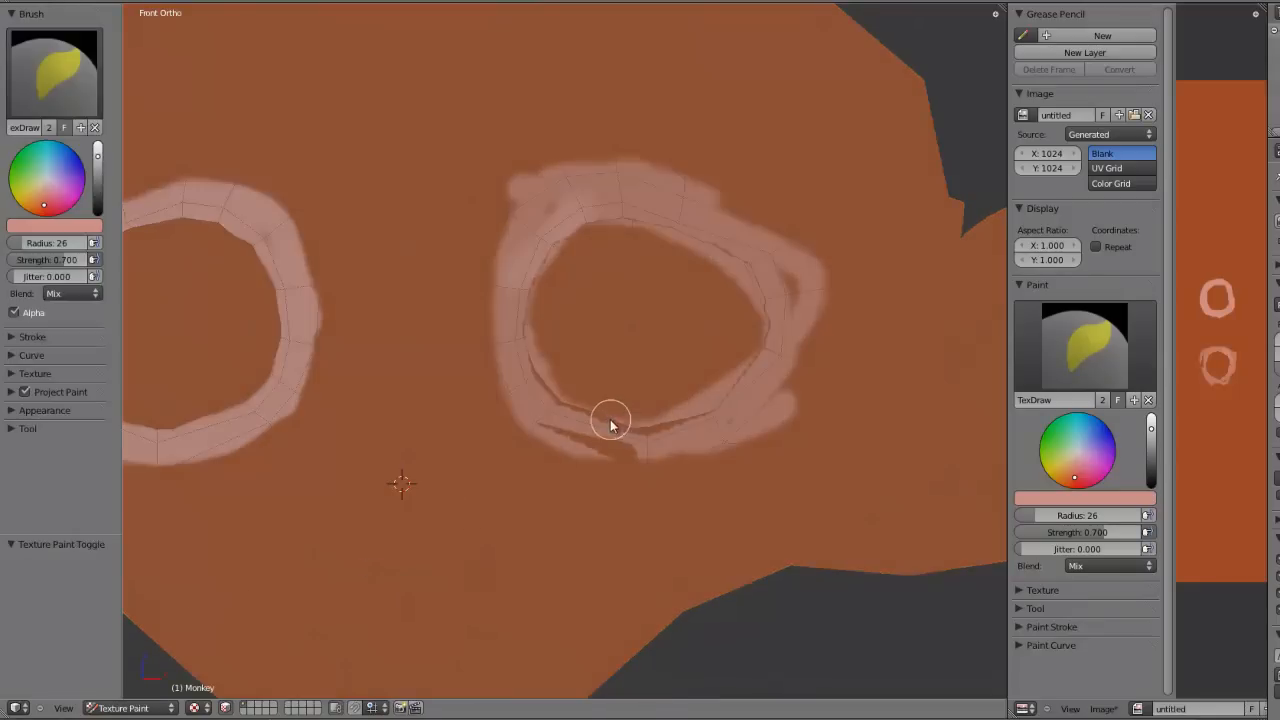
{"action": "key", "text": "a"}
Step: Paint over the gaps in the second eye's ring and widen the image editor to show more of the texture
{"action": "mouse_move", "coordinate": [545, 459]}
{"action": "left_mouse_down"}
{"action": "mouse_move", "coordinate": [632, 471]}
{"action": "mouse_move", "coordinate": [641, 448]}
{"action": "mouse_move", "coordinate": [548, 424]}
{"action": "mouse_move", "coordinate": [557, 397]}
{"action": "mouse_move", "coordinate": [737, 411]}
{"action": "mouse_move", "coordinate": [791, 337]}
{"action": "mouse_move", "coordinate": [749, 234]}
{"action": "mouse_move", "coordinate": [565, 214]}
{"action": "left_mouse_up"}
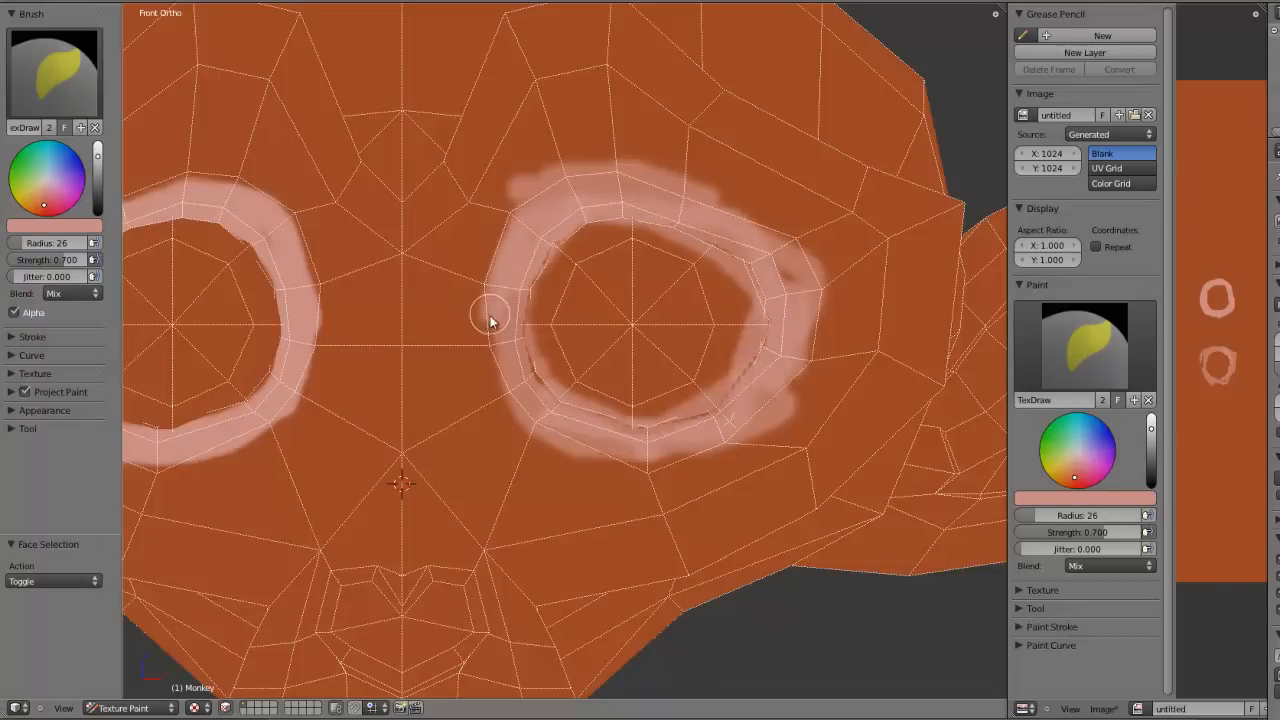
{"action": "left_click_drag", "start_coordinate": [580, 413], "coordinate": [598, 419]}
{"action": "mouse_move", "coordinate": [1008, 318]}
{"action": "left_mouse_down"}
{"action": "mouse_move", "coordinate": [711, 357]}
{"action": "mouse_move", "coordinate": [586, 357]}
{"action": "left_mouse_up"}
{"action": "scroll", "coordinate": [1109, 321], "scroll_direction": "down", "scroll_amount": 1}
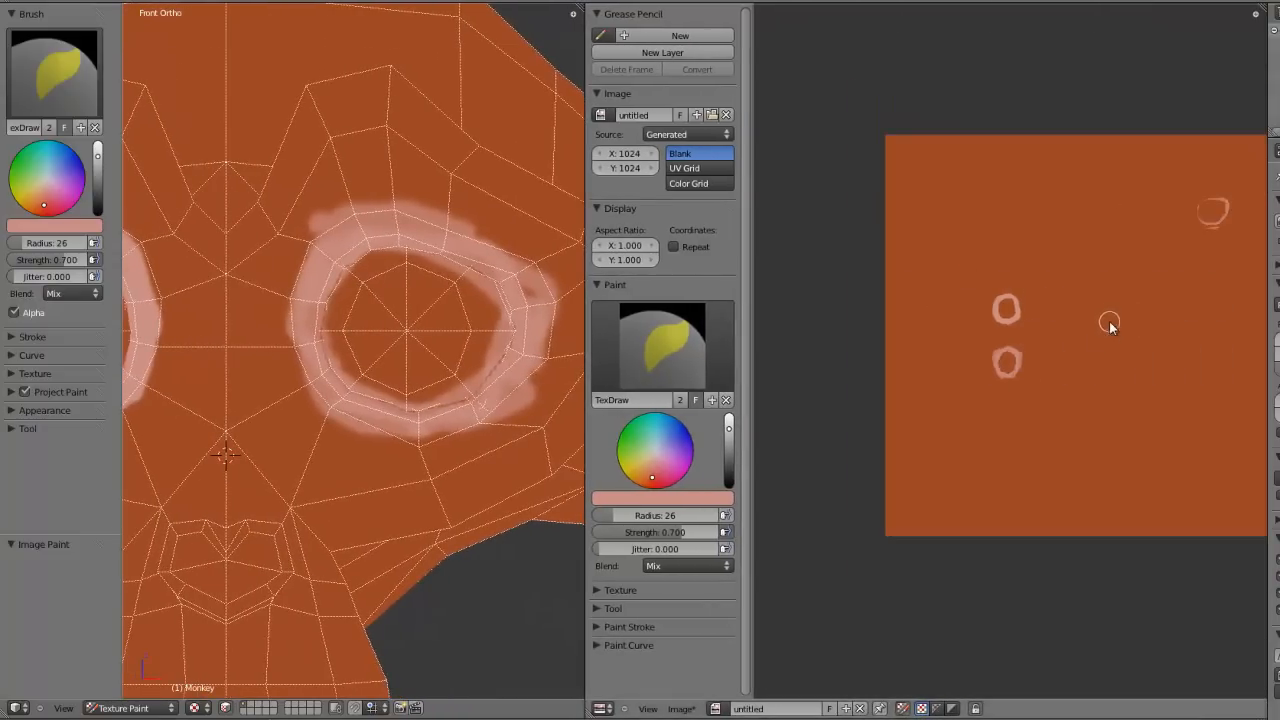
Step: Paint over the second eye's ring and the eyeball inside it with salmon pink, and centre the texture in the image editor
{"action": "mouse_move", "coordinate": [397, 412]}
{"action": "left_mouse_down"}
{"action": "mouse_move", "coordinate": [471, 400]}
{"action": "mouse_move", "coordinate": [543, 286]}
{"action": "mouse_move", "coordinate": [509, 279]}
{"action": "left_mouse_up"}
{"action": "mouse_move", "coordinate": [534, 359]}
{"action": "left_mouse_down"}
{"action": "mouse_move", "coordinate": [397, 426]}
{"action": "mouse_move", "coordinate": [320, 326]}
{"action": "mouse_move", "coordinate": [372, 243]}
{"action": "mouse_move", "coordinate": [463, 289]}
{"action": "mouse_move", "coordinate": [462, 380]}
{"action": "mouse_move", "coordinate": [377, 394]}
{"action": "mouse_move", "coordinate": [358, 372]}
{"action": "left_mouse_up"}
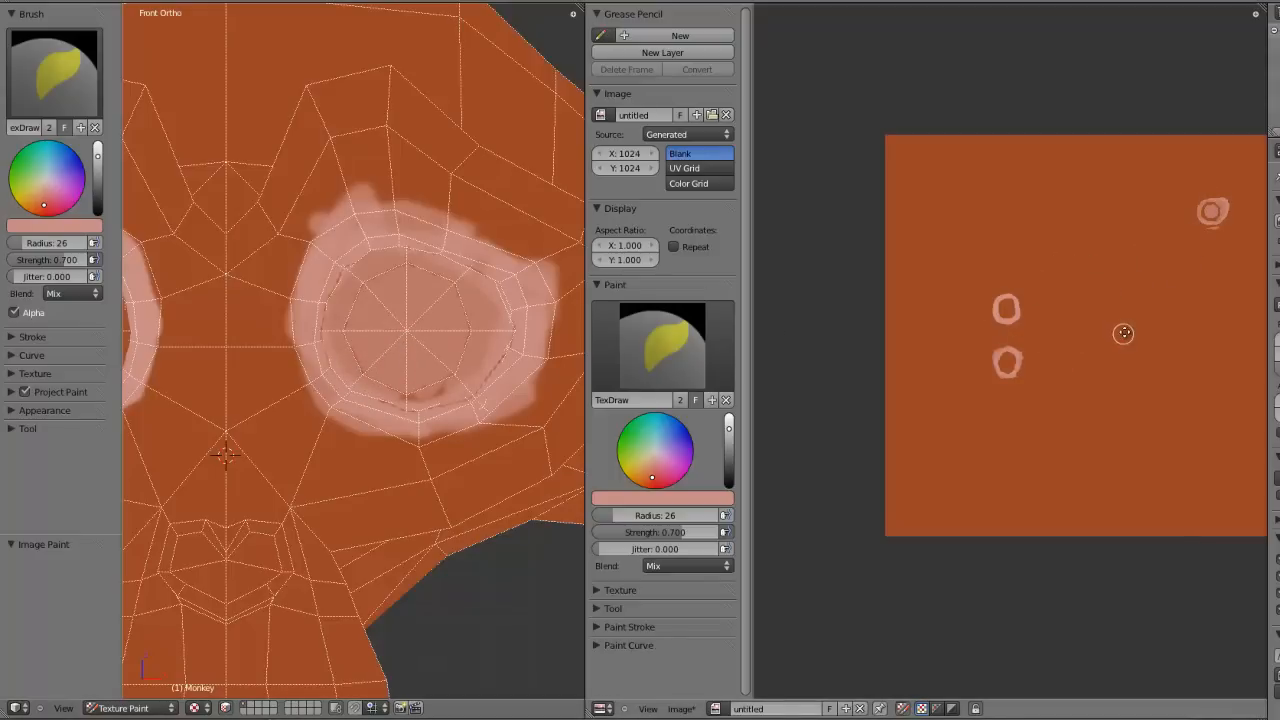
{"action": "mouse_move", "coordinate": [1124, 333]}
{"action": "middle_mouse_down"}
{"action": "mouse_move", "coordinate": [941, 407]}
{"action": "mouse_move", "coordinate": [1008, 400]}
{"action": "middle_mouse_up"}
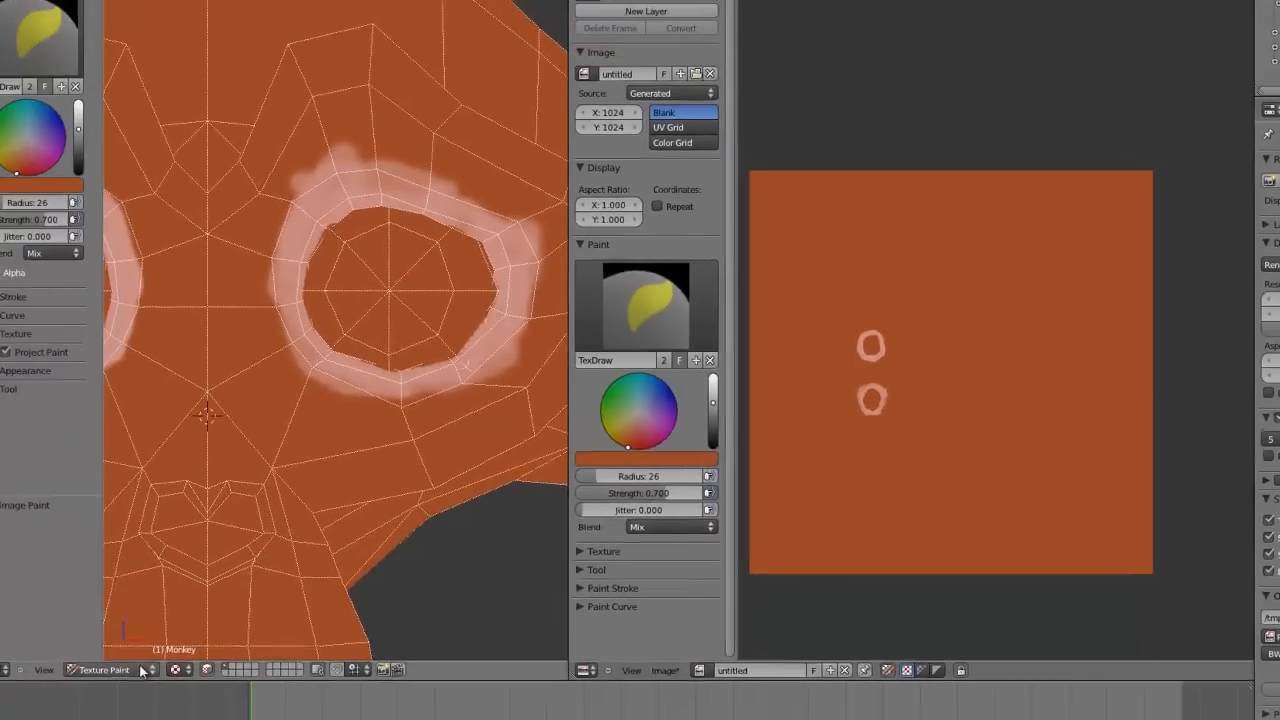
Step: Leave Texture Paint mode and put the monkey head in Edit Mode so its UV layout overlays the texture
{"action": "left_click", "coordinate": [141, 671]}
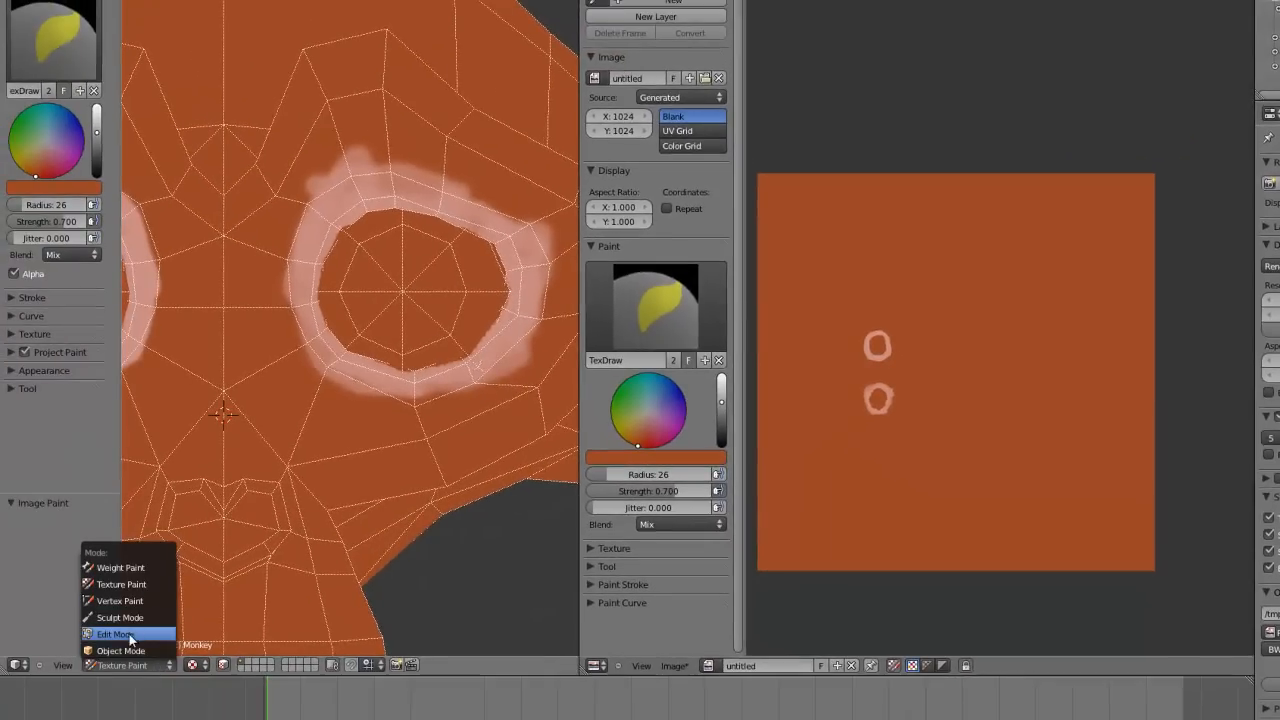
{"action": "left_click", "coordinate": [139, 651]}
{"action": "scroll", "coordinate": [319, 399], "scroll_direction": "down", "scroll_amount": 3}
{"action": "key", "text": "Tab"}
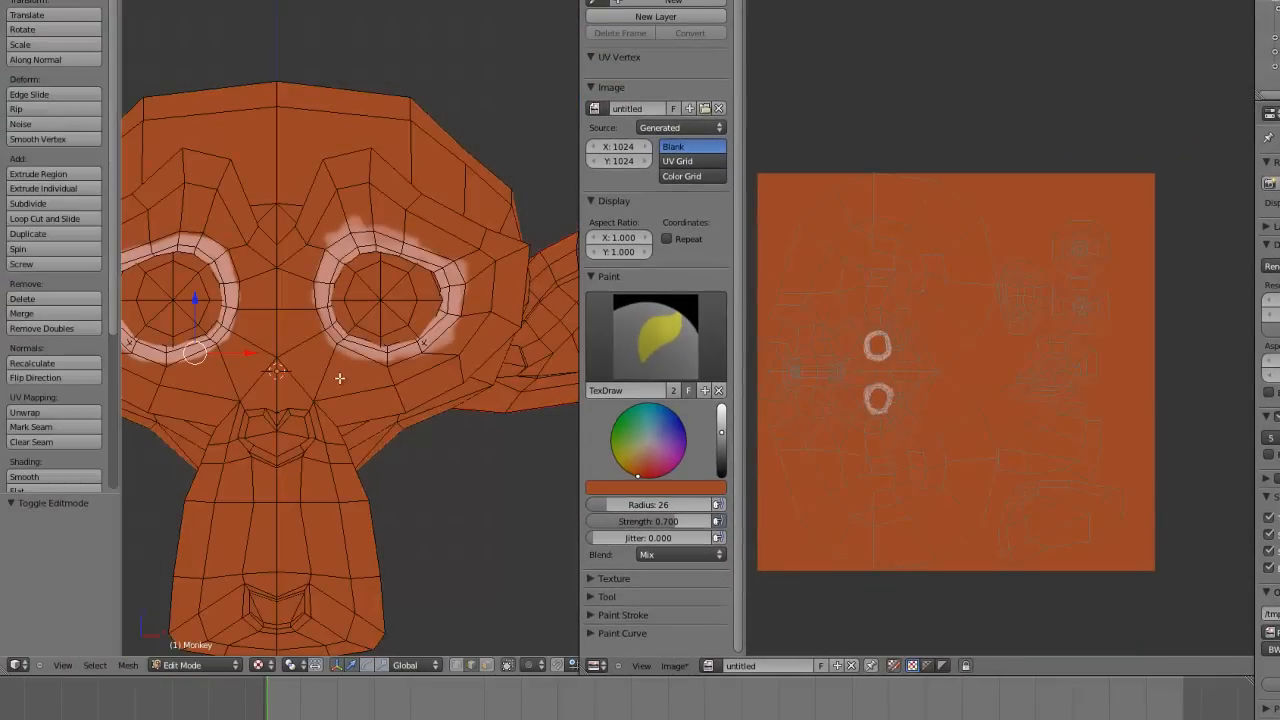
Step: Paint the orange base colour around both eye rings on the texture to trim their uneven outer edges
{"action": "scroll", "coordinate": [897, 377], "scroll_direction": "up", "scroll_amount": 3}
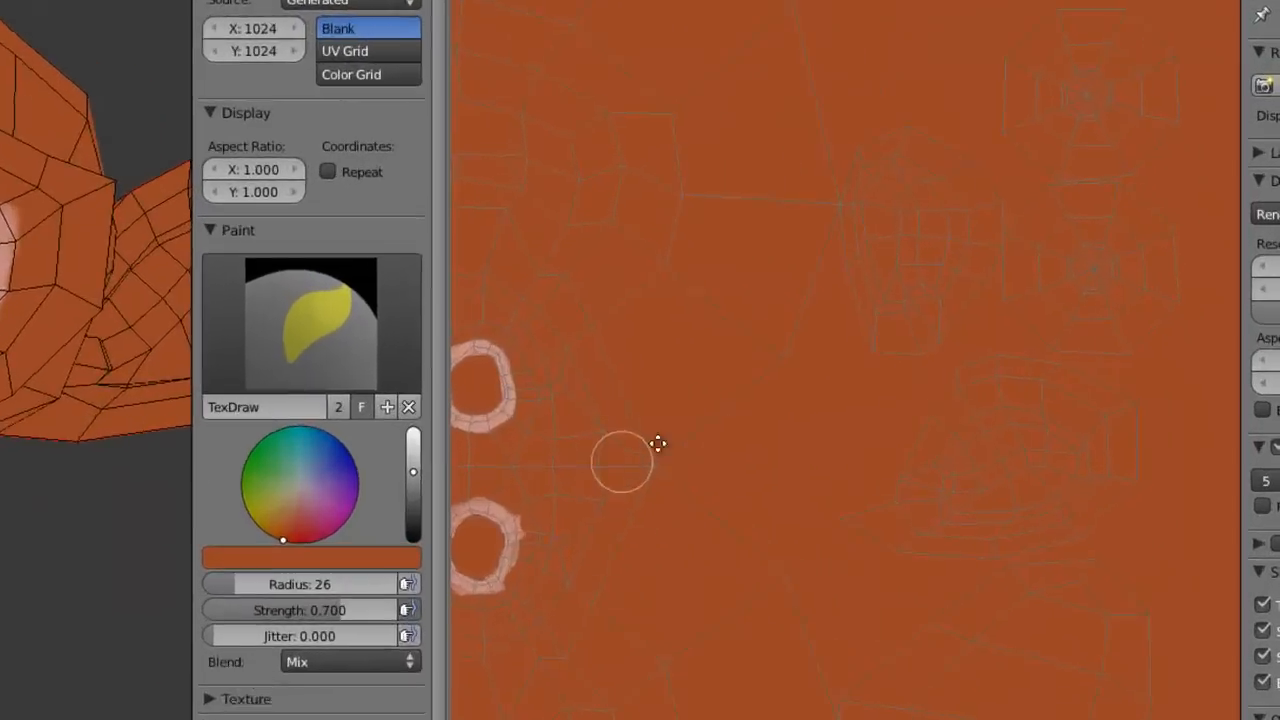
{"action": "middle_click_drag", "start_coordinate": [657, 443], "coordinate": [1055, 276]}
{"action": "scroll", "coordinate": [995, 295], "scroll_direction": "up", "scroll_amount": 5}
{"action": "middle_click_drag", "start_coordinate": [1032, 198], "coordinate": [722, 466]}
{"action": "scroll", "coordinate": [898, 449], "scroll_direction": "up", "scroll_amount": 3}
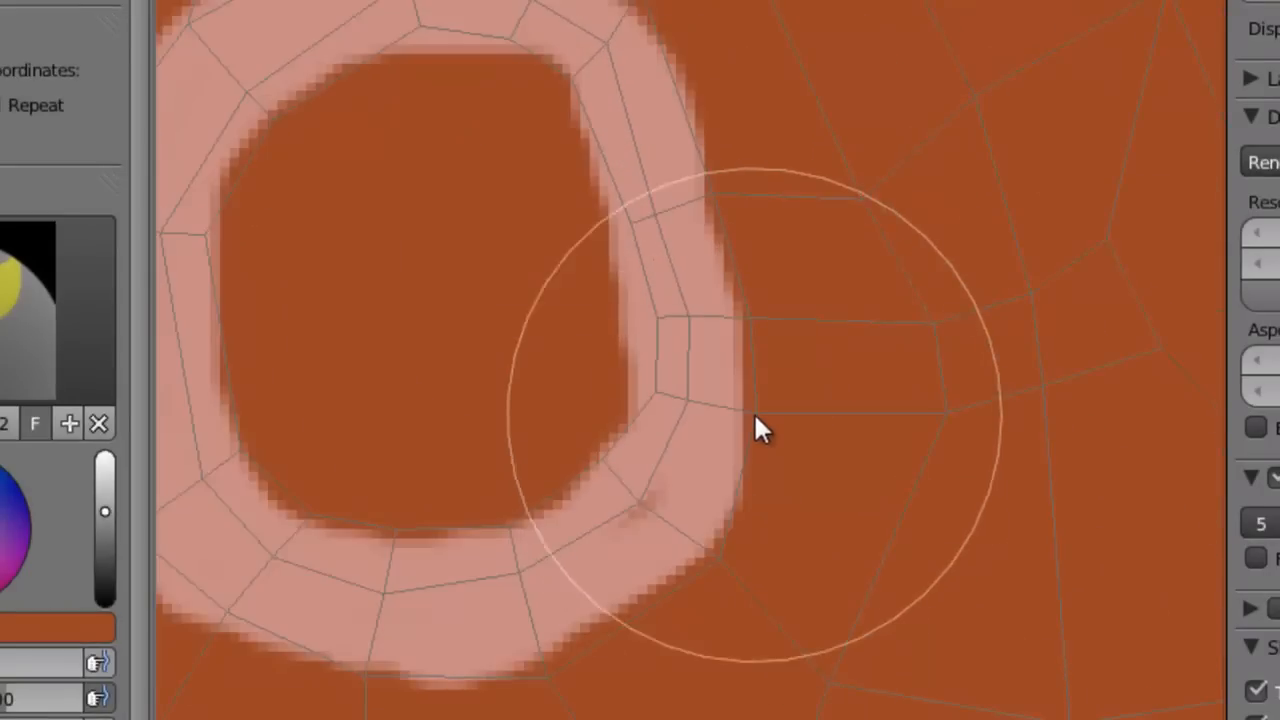
{"action": "scroll", "coordinate": [755, 418], "scroll_direction": "down", "scroll_amount": 2}
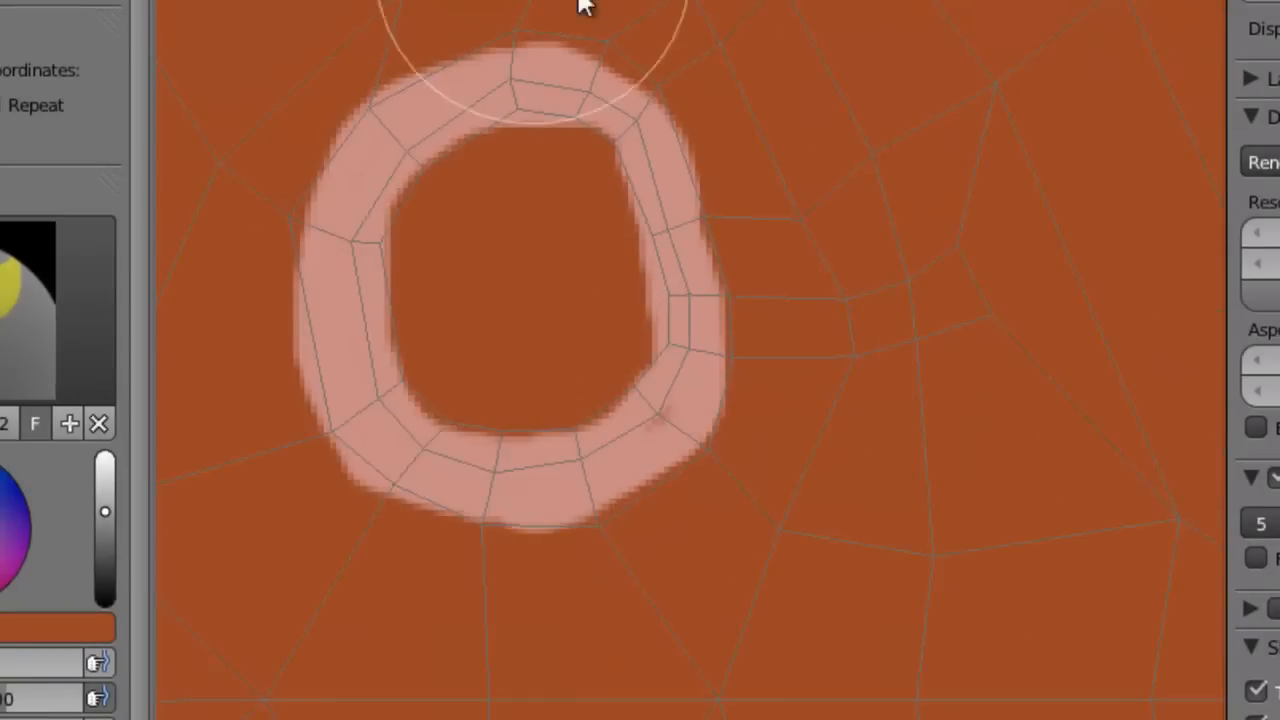
{"action": "middle_click_drag", "start_coordinate": [848, 647], "coordinate": [690, 10]}
{"action": "scroll", "coordinate": [720, 237], "scroll_direction": "down", "scroll_amount": 2}
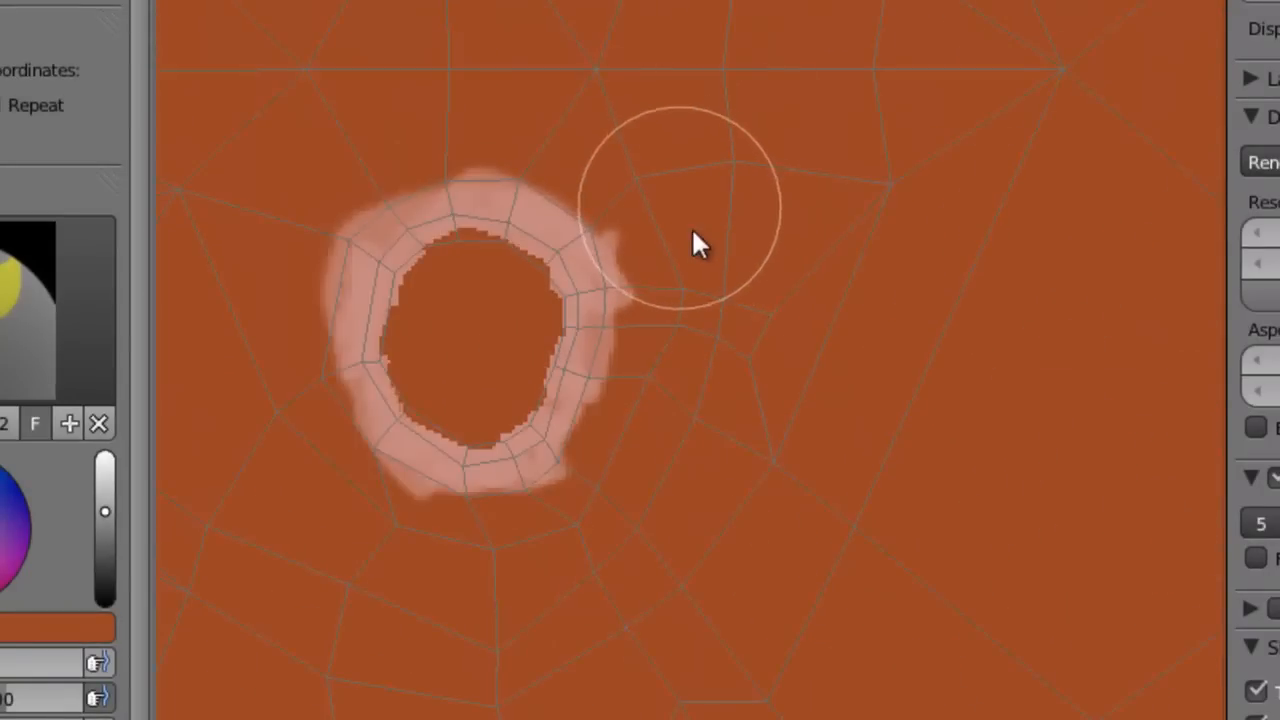
{"action": "mouse_move", "coordinate": [693, 276]}
{"action": "left_mouse_down"}
{"action": "mouse_move", "coordinate": [659, 209]}
{"action": "mouse_move", "coordinate": [666, 275]}
{"action": "mouse_move", "coordinate": [614, 478]}
{"action": "mouse_move", "coordinate": [590, 515]}
{"action": "mouse_move", "coordinate": [520, 552]}
{"action": "mouse_move", "coordinate": [418, 548]}
{"action": "mouse_move", "coordinate": [314, 487]}
{"action": "mouse_move", "coordinate": [229, 334]}
{"action": "mouse_move", "coordinate": [260, 217]}
{"action": "mouse_move", "coordinate": [237, 326]}
{"action": "mouse_move", "coordinate": [317, 166]}
{"action": "mouse_move", "coordinate": [254, 320]}
{"action": "left_mouse_up"}
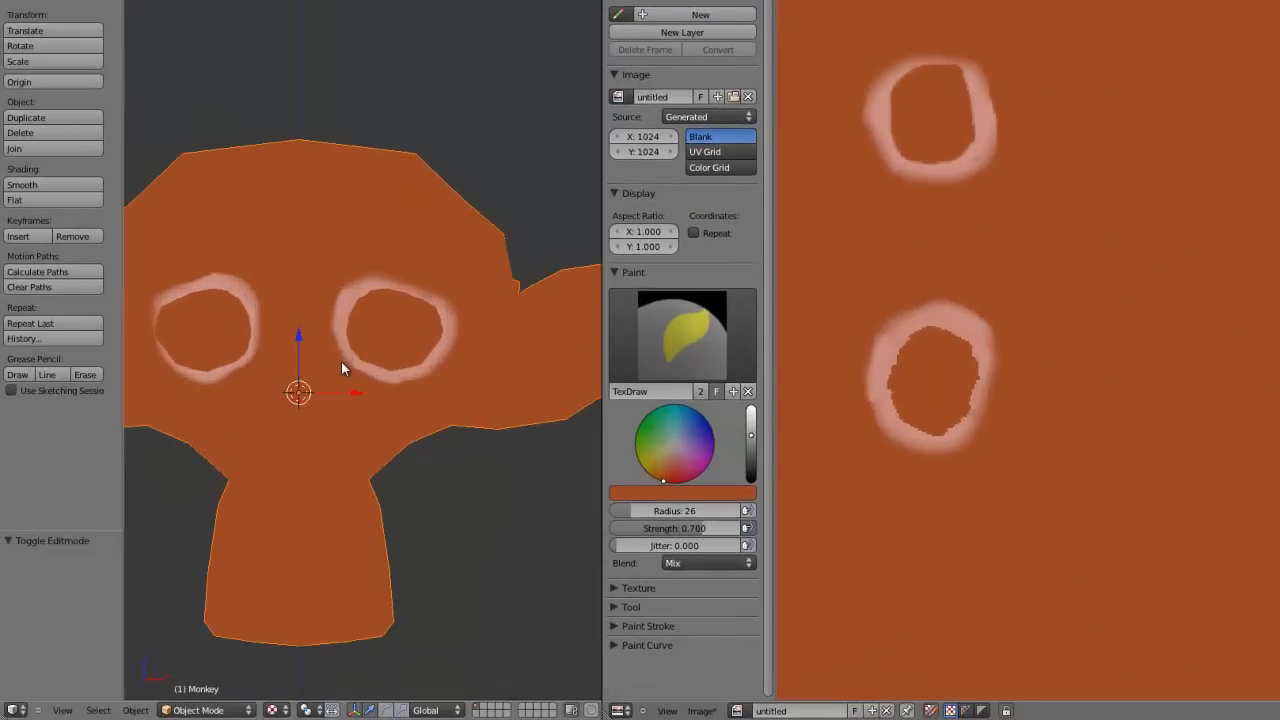
Step: Set the brush colour to light pink and switch the monkey head back to Texture Paint mode
{"action": "key", "text": "Tab"}
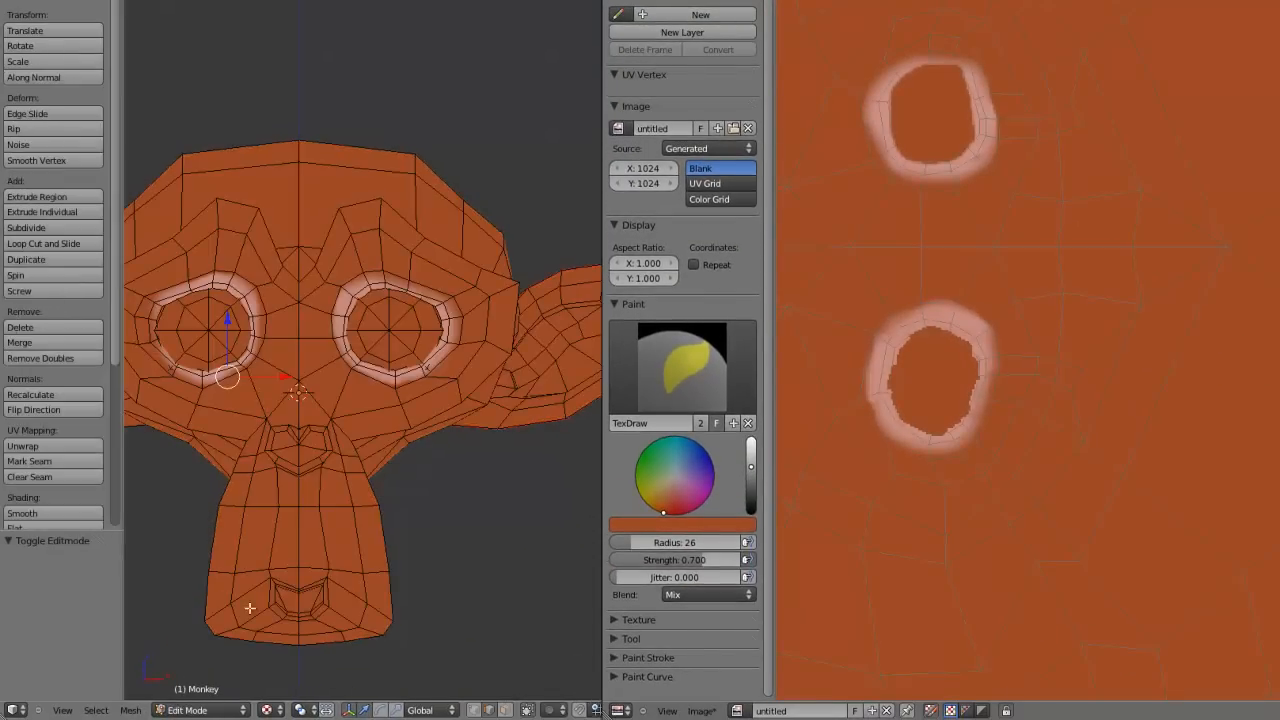
{"action": "middle_click_drag", "start_coordinate": [264, 522], "coordinate": [376, 552], "text": "shift"}
{"action": "left_click", "coordinate": [198, 710]}
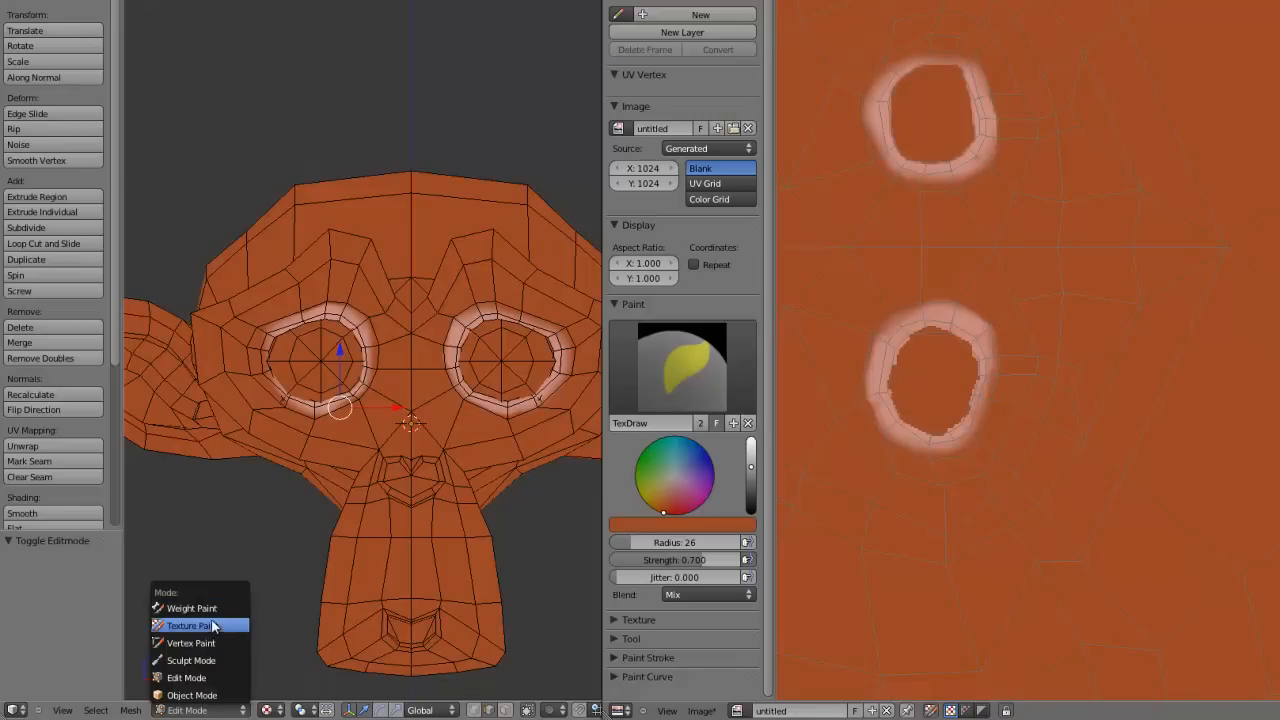
{"action": "scroll", "coordinate": [334, 458], "scroll_direction": "down", "scroll_amount": 1}
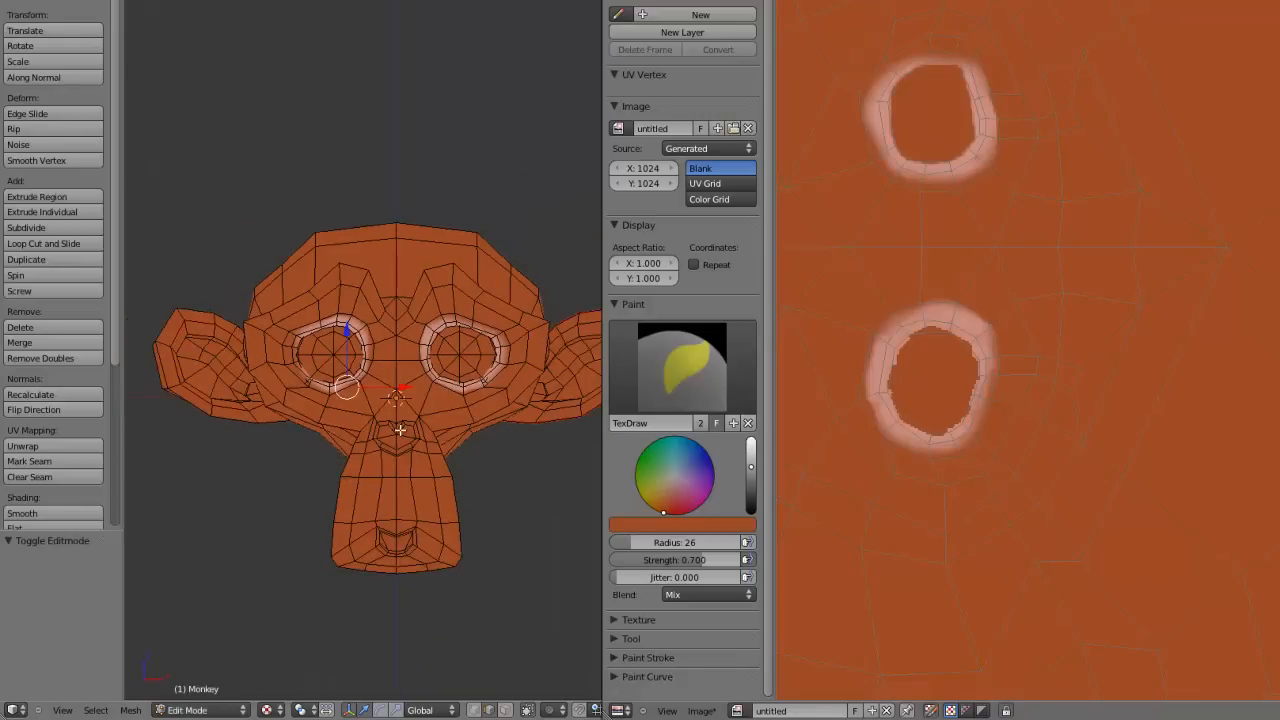
{"action": "middle_click_drag", "start_coordinate": [393, 436], "coordinate": [369, 430], "text": "shift"}
{"action": "left_click_drag", "start_coordinate": [697, 489], "coordinate": [752, 452]}
{"action": "middle_click_drag", "start_coordinate": [428, 442], "coordinate": [386, 454], "text": "shift"}
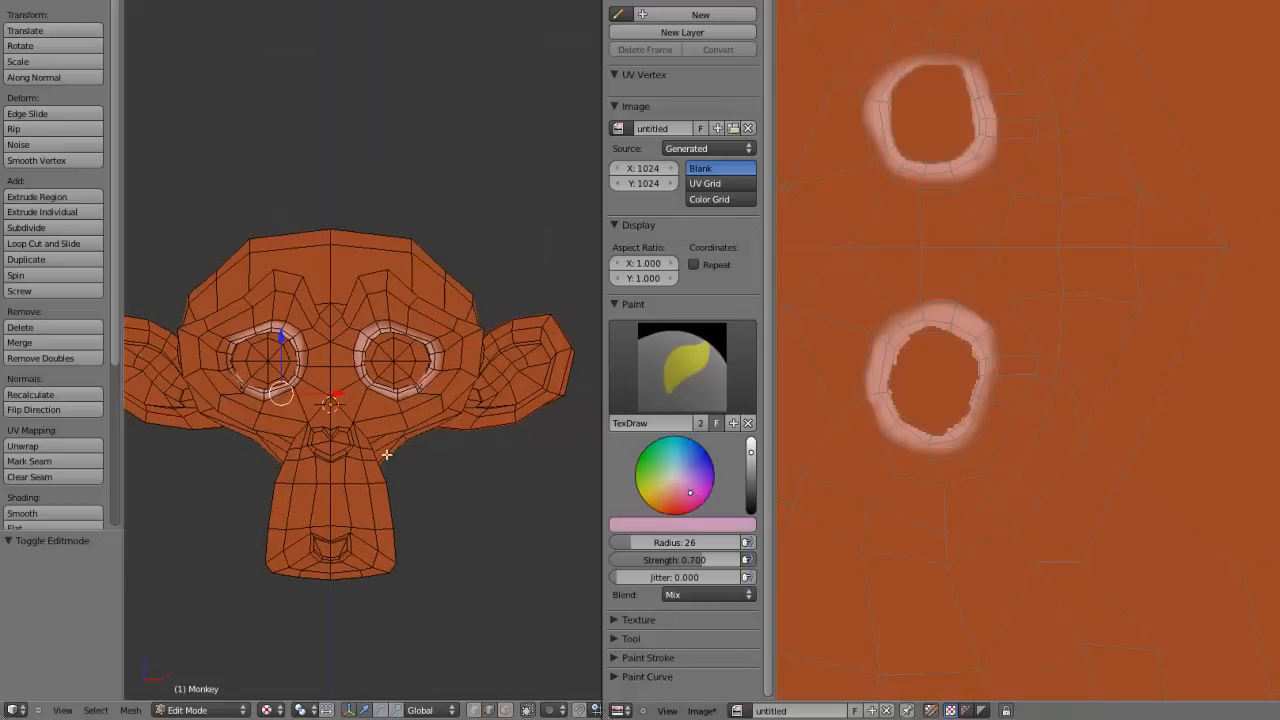
{"action": "left_click", "coordinate": [246, 712]}
{"action": "left_click", "coordinate": [193, 625]}
{"action": "scroll", "coordinate": [477, 443], "scroll_direction": "up", "scroll_amount": 6}
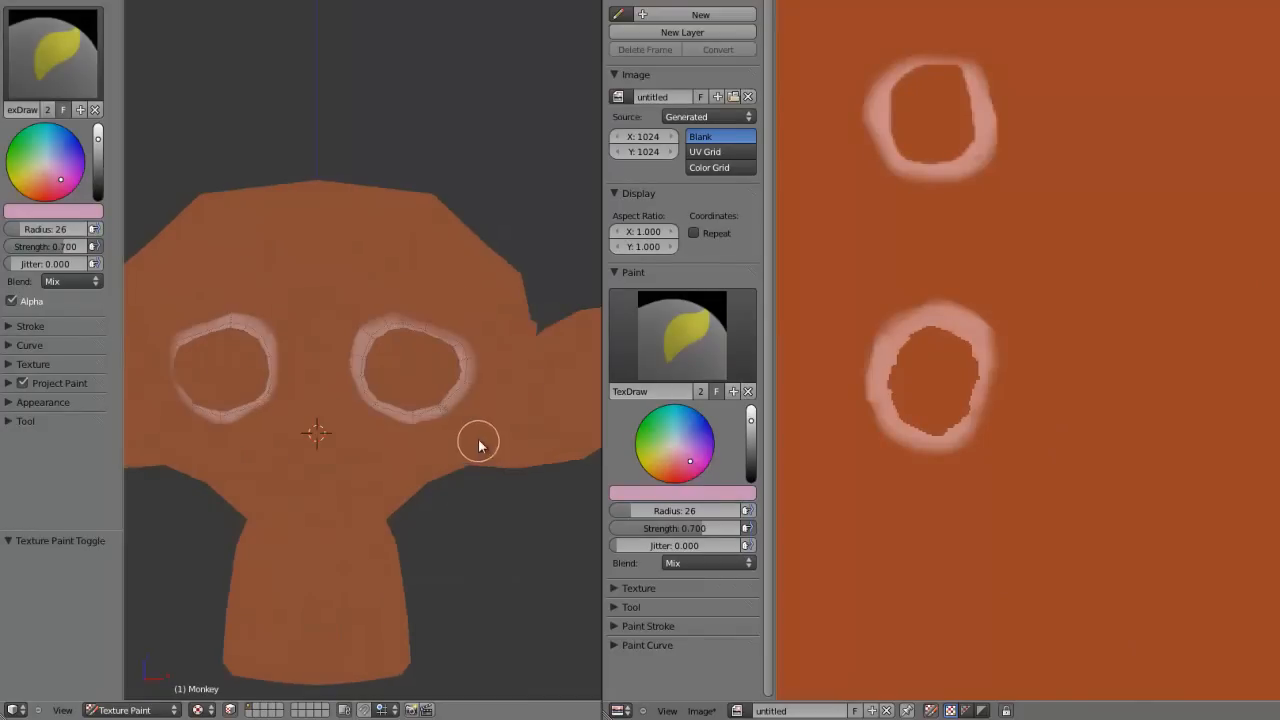
Step: Select all of the head's faces for painting, working close to the ear beside the second eye
{"action": "middle_click_drag", "start_coordinate": [308, 494], "coordinate": [307, 483], "text": "shift"}
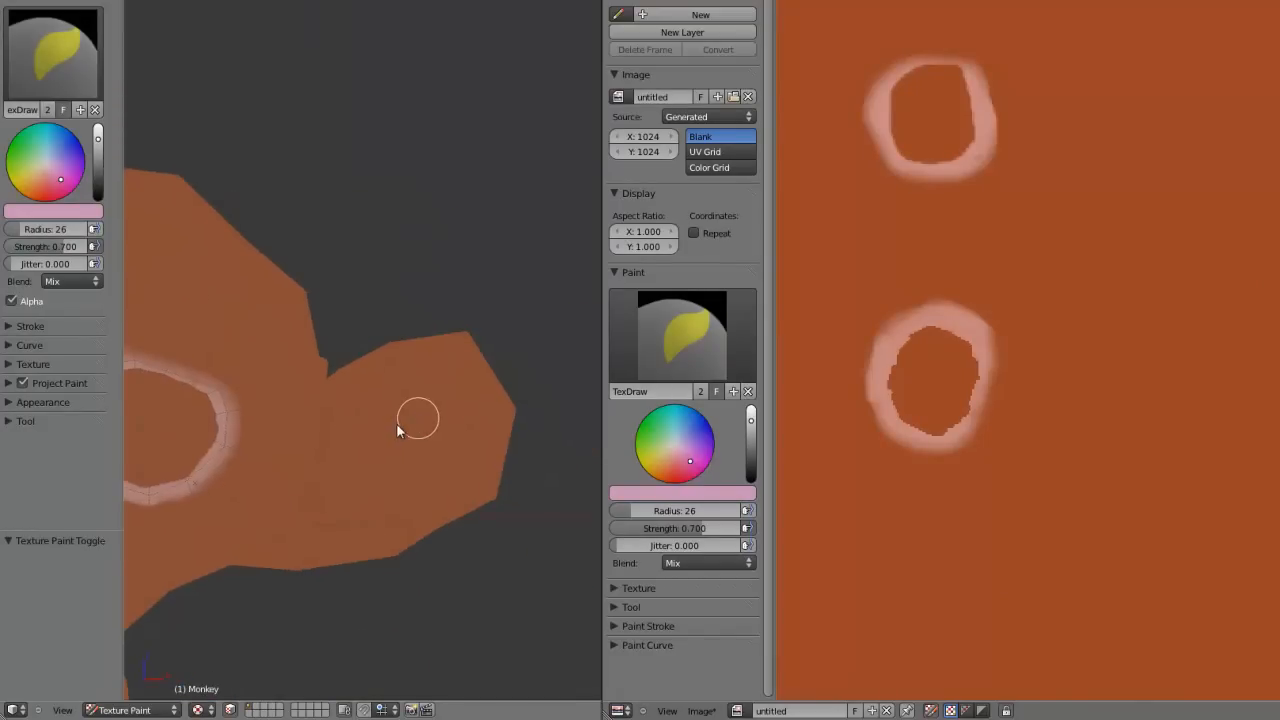
{"action": "key", "text": "a"}
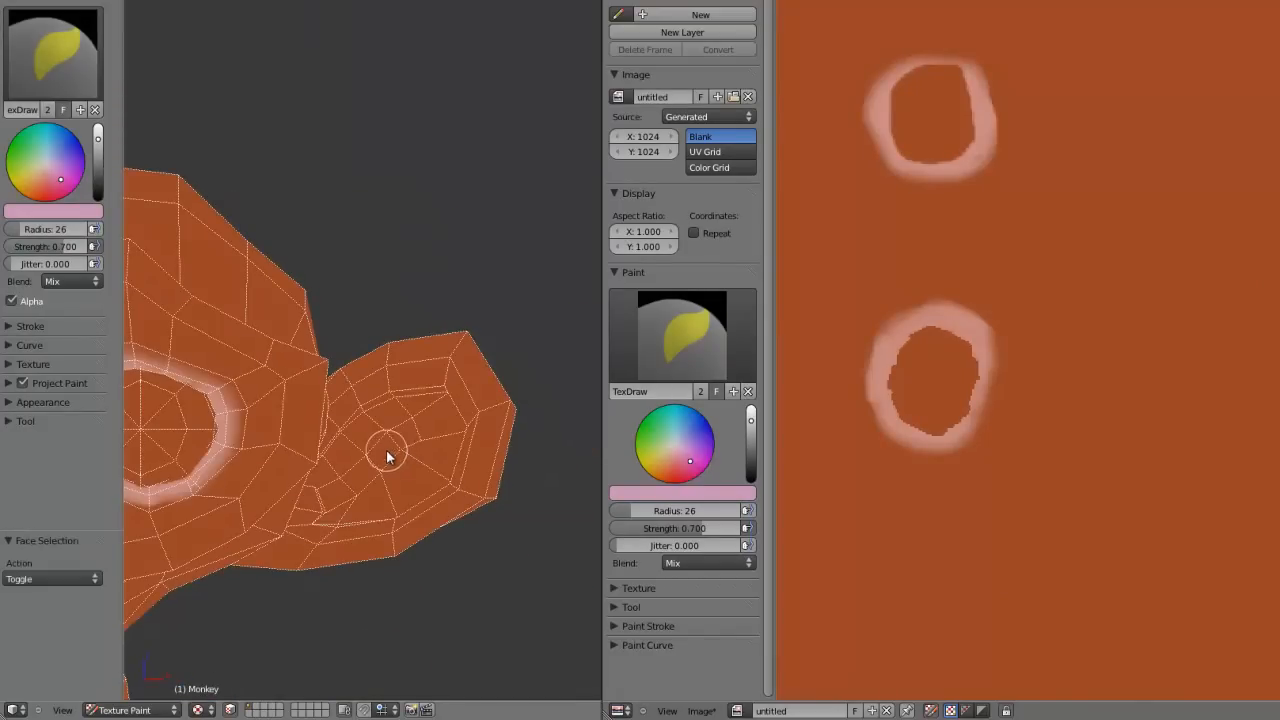
{"action": "key", "text": "a"}
{"action": "scroll", "coordinate": [290, 470], "scroll_direction": "down", "scroll_amount": 4}
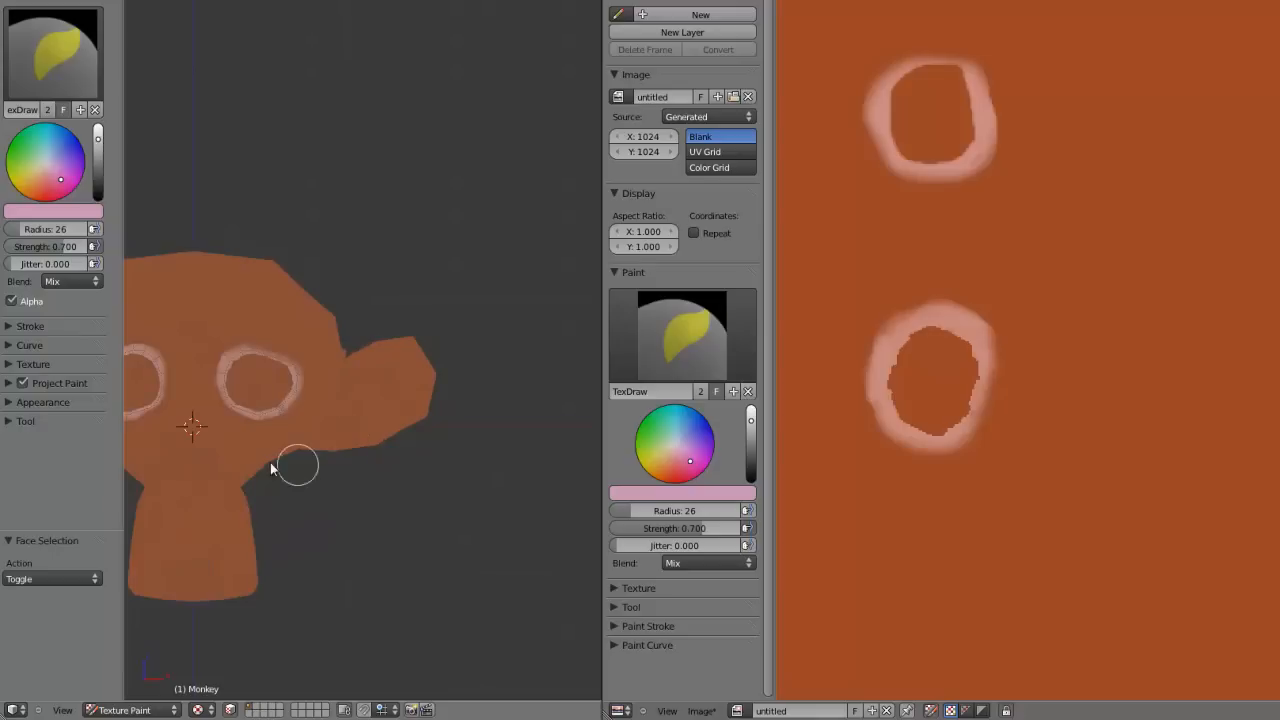
{"action": "key", "text": "s"}
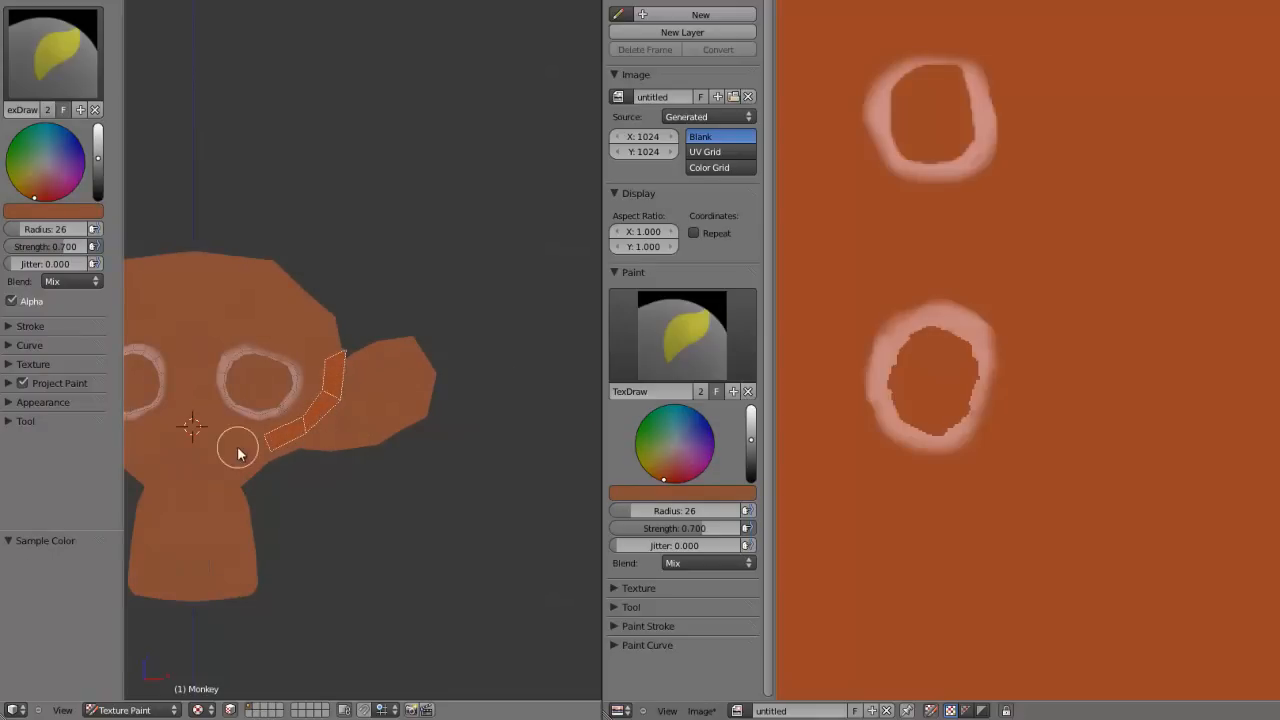
{"action": "key", "text": "a"}
{"action": "key", "text": "a"}
{"action": "scroll", "coordinate": [384, 394], "scroll_direction": "up", "scroll_amount": 5}
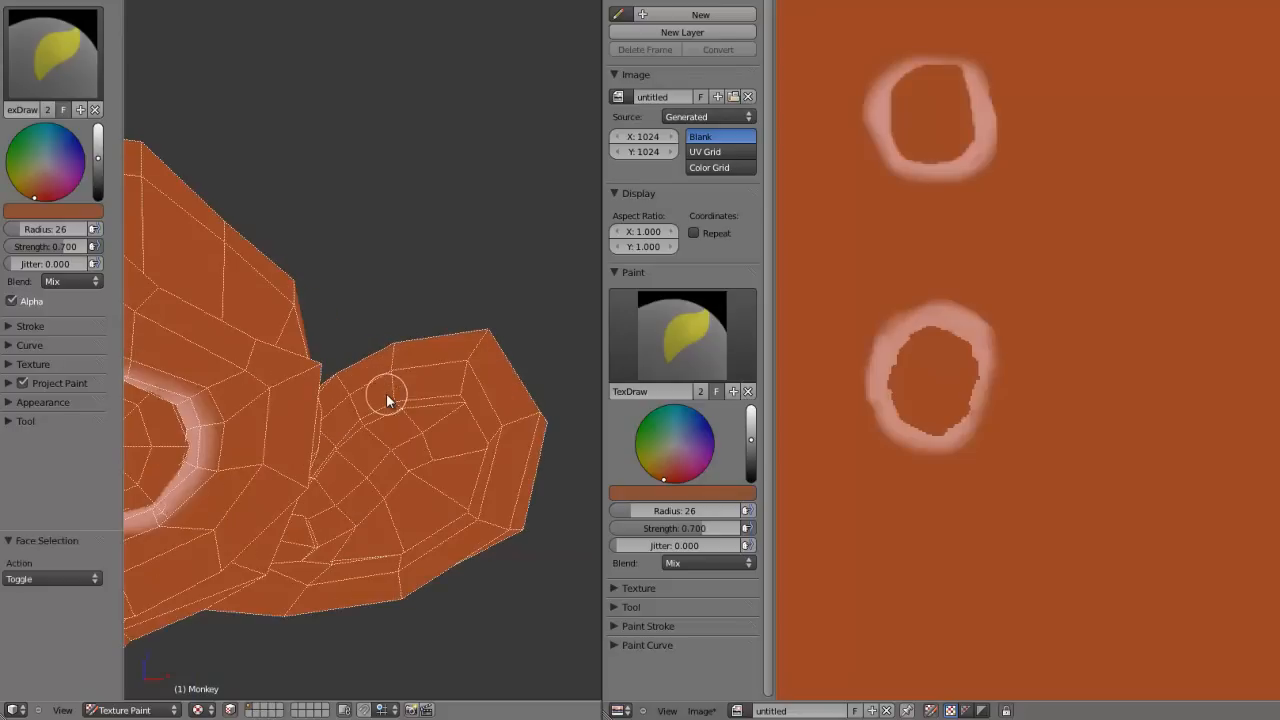
Step: Sample the salmon pink of the eye rings and paint the inside of the ear beside the second eye
{"action": "middle_click_drag", "start_coordinate": [377, 503], "coordinate": [294, 484]}
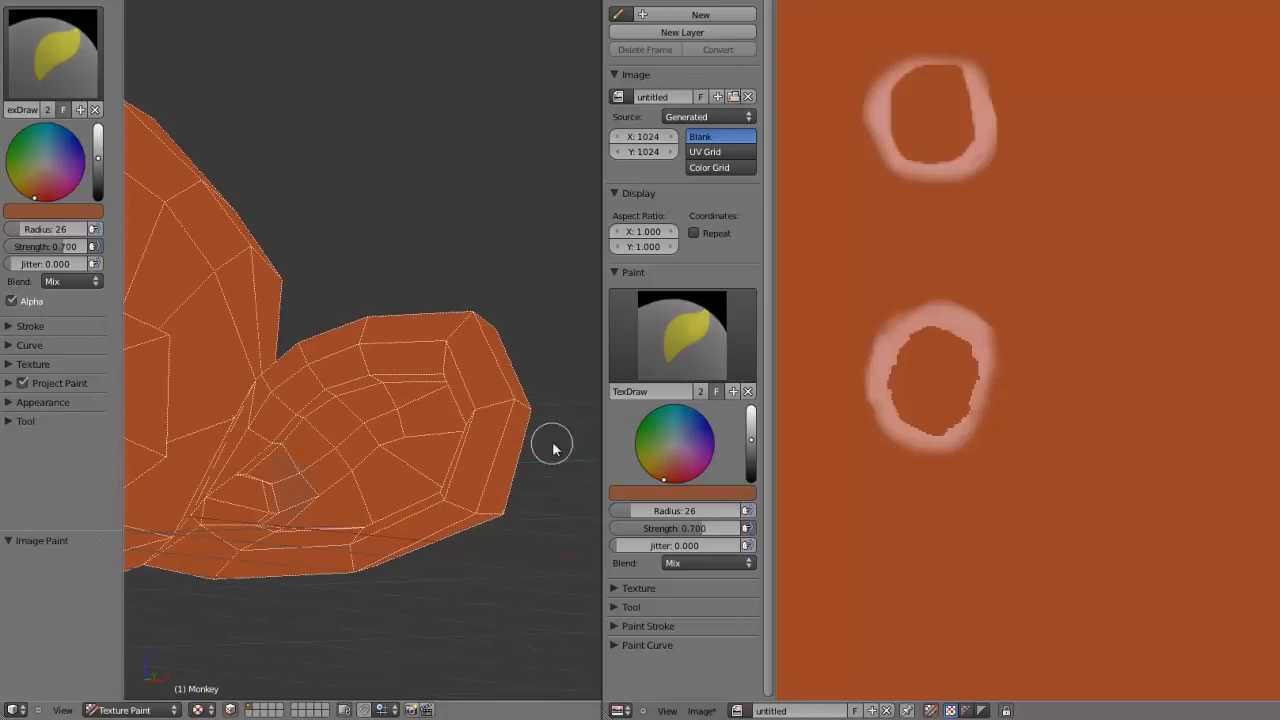
{"action": "key", "text": "s"}
{"action": "mouse_move", "coordinate": [334, 466]}
{"action": "left_mouse_down"}
{"action": "mouse_move", "coordinate": [285, 515]}
{"action": "mouse_move", "coordinate": [317, 437]}
{"action": "mouse_move", "coordinate": [366, 394]}
{"action": "mouse_move", "coordinate": [452, 428]}
{"action": "mouse_move", "coordinate": [385, 518]}
{"action": "mouse_move", "coordinate": [407, 480]}
{"action": "left_mouse_up"}
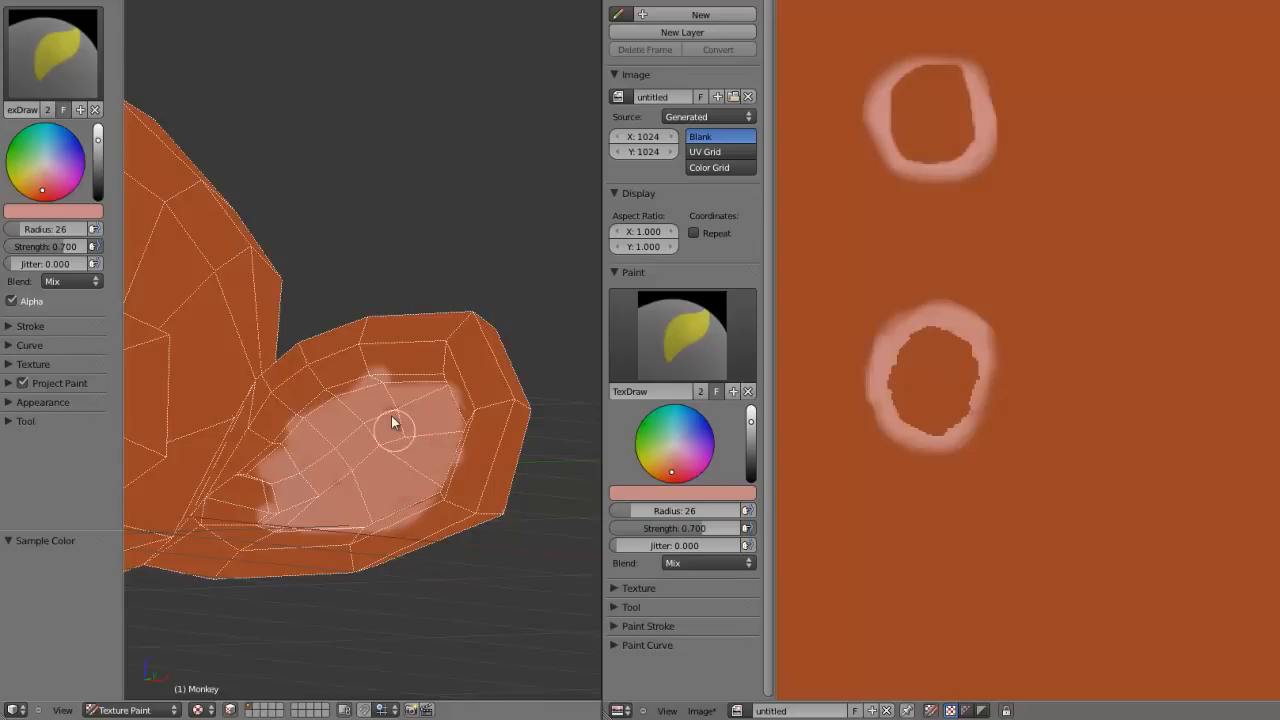
Step: Examine the painted ear patch on the whole texture and on the head from several angles
{"action": "scroll", "coordinate": [1050, 336], "scroll_direction": "down", "scroll_amount": 6}
{"action": "middle_click_drag", "start_coordinate": [1198, 348], "coordinate": [1131, 400]}
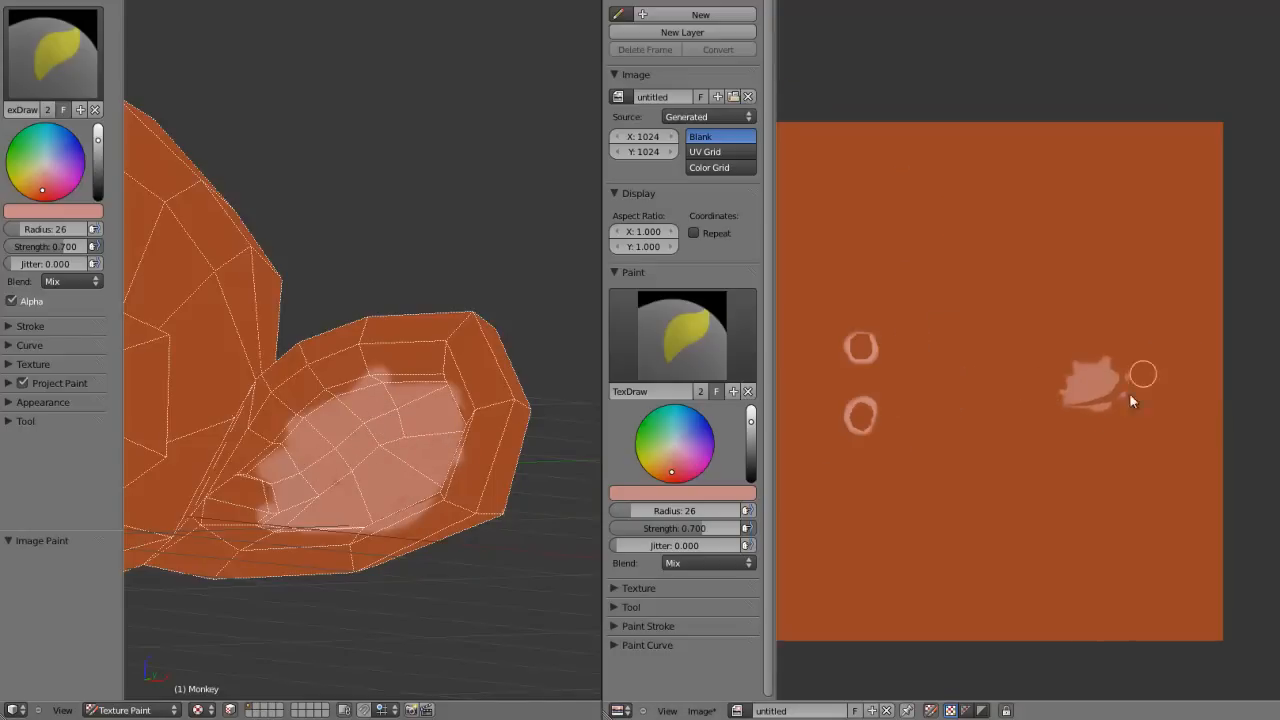
{"action": "scroll", "coordinate": [237, 420], "scroll_direction": "down", "scroll_amount": 10}
{"action": "middle_click_drag", "start_coordinate": [314, 423], "coordinate": [374, 414]}
{"action": "scroll", "coordinate": [330, 430], "scroll_direction": "up", "scroll_amount": 5}
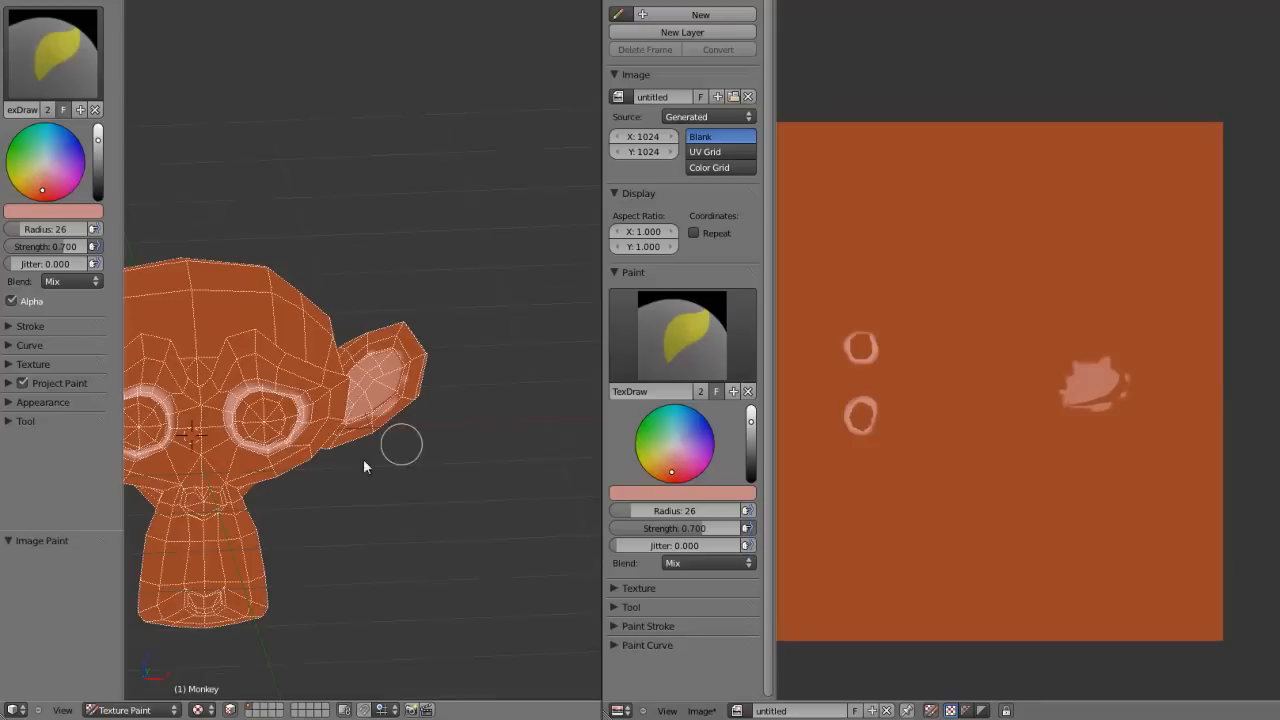
{"action": "middle_click_drag", "start_coordinate": [279, 380], "coordinate": [388, 373], "text": "shift"}
{"action": "scroll", "coordinate": [362, 420], "scroll_direction": "down", "scroll_amount": 3}
{"action": "middle_click_drag", "start_coordinate": [362, 422], "coordinate": [346, 394]}
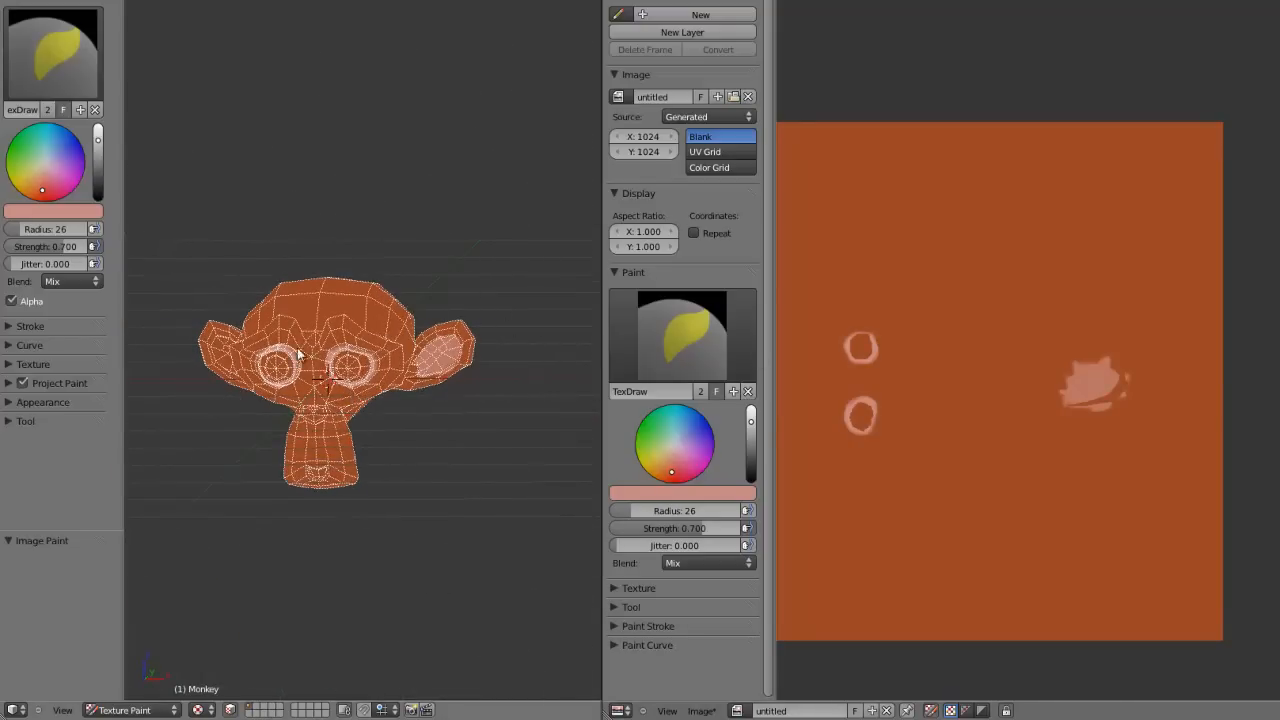
{"action": "scroll", "coordinate": [402, 395], "scroll_direction": "up", "scroll_amount": 3}
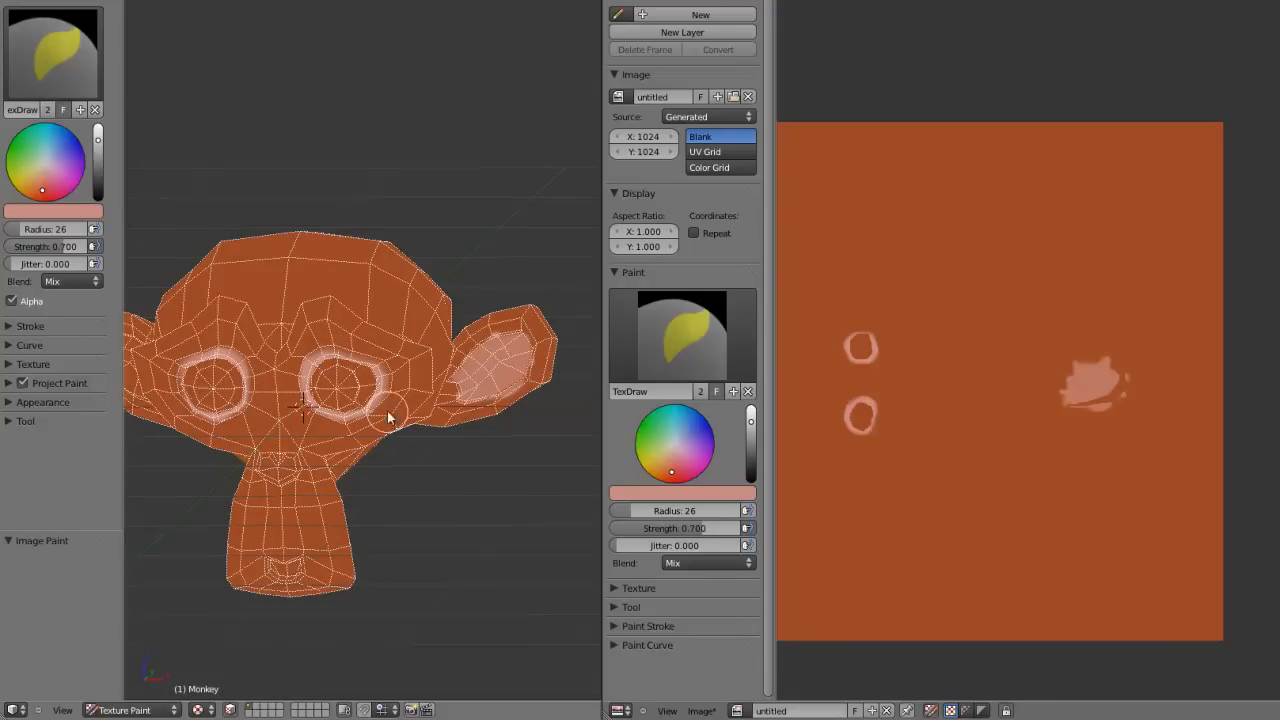
Step: In Edit Mode, paint sampled orange over the stray salmon marks around the ear patch on the texture, and return to Texture Paint mode
{"action": "scroll", "coordinate": [871, 443], "scroll_direction": "up", "scroll_amount": 2}
{"action": "key", "text": "Tab"}
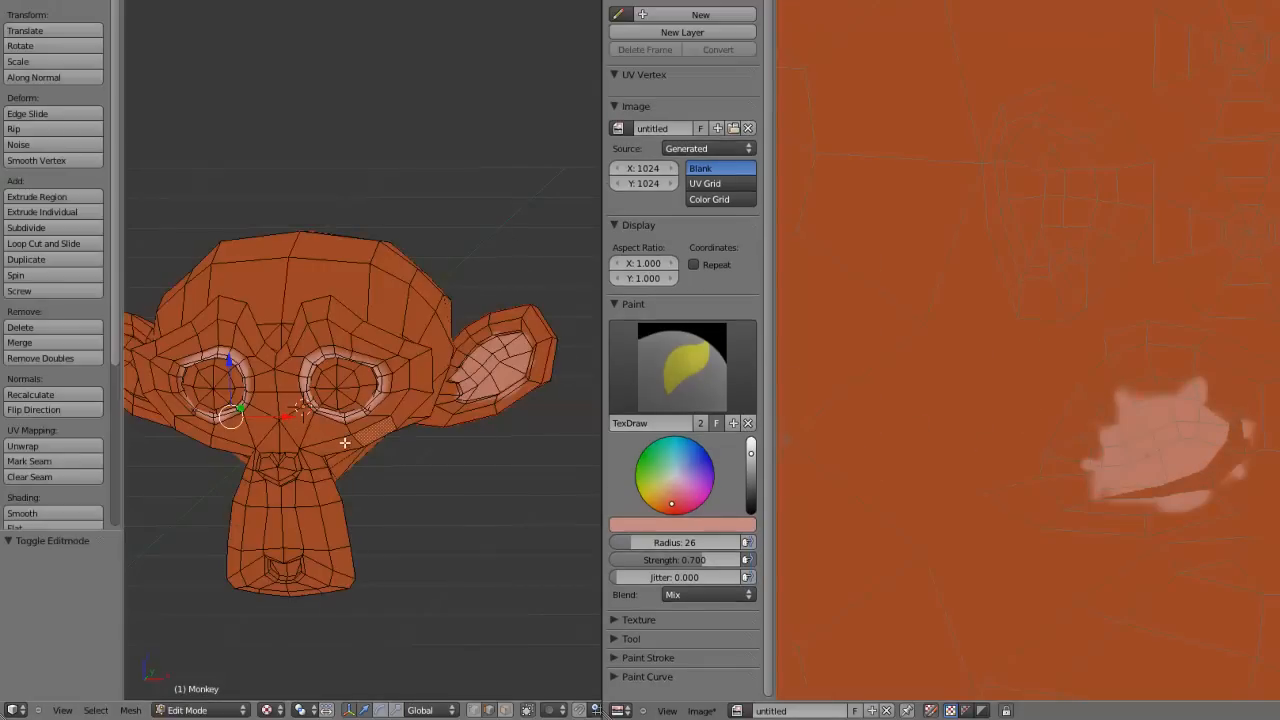
{"action": "right_click", "coordinate": [962, 373]}
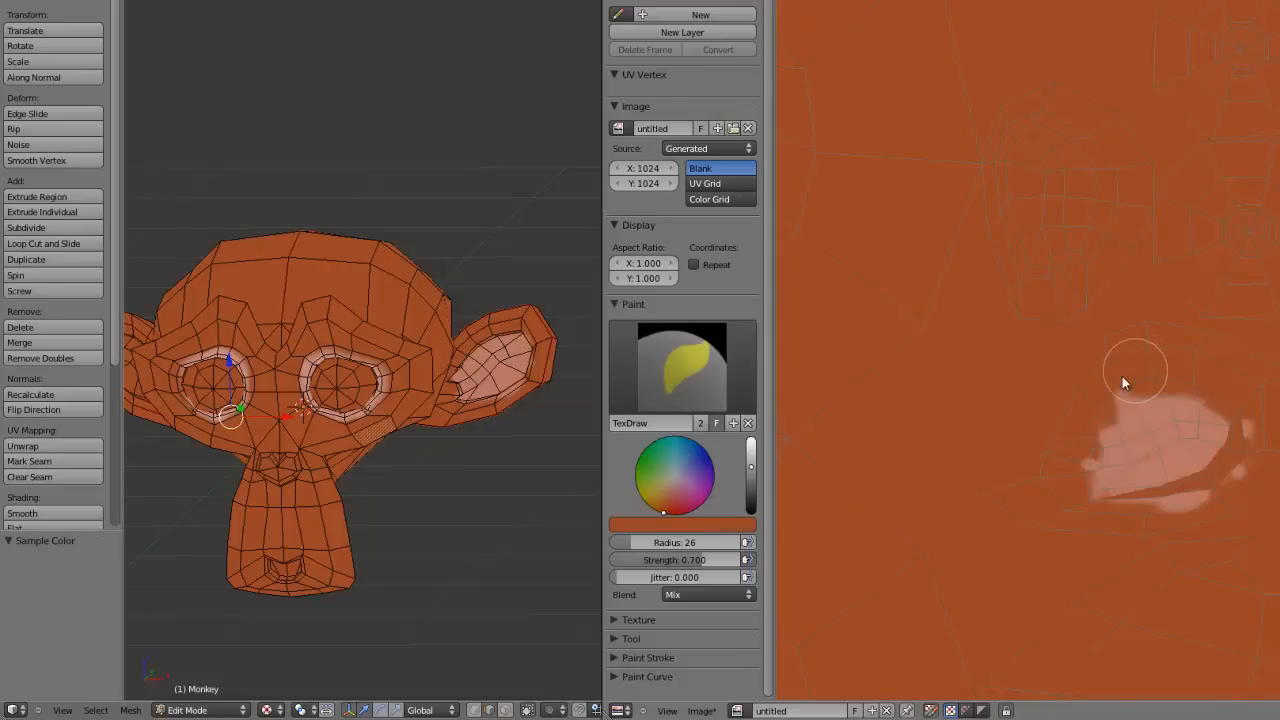
{"action": "mouse_move", "coordinate": [1066, 460]}
{"action": "left_mouse_down"}
{"action": "mouse_move", "coordinate": [1071, 497]}
{"action": "mouse_move", "coordinate": [1160, 517]}
{"action": "mouse_move", "coordinate": [1251, 476]}
{"action": "left_mouse_up"}
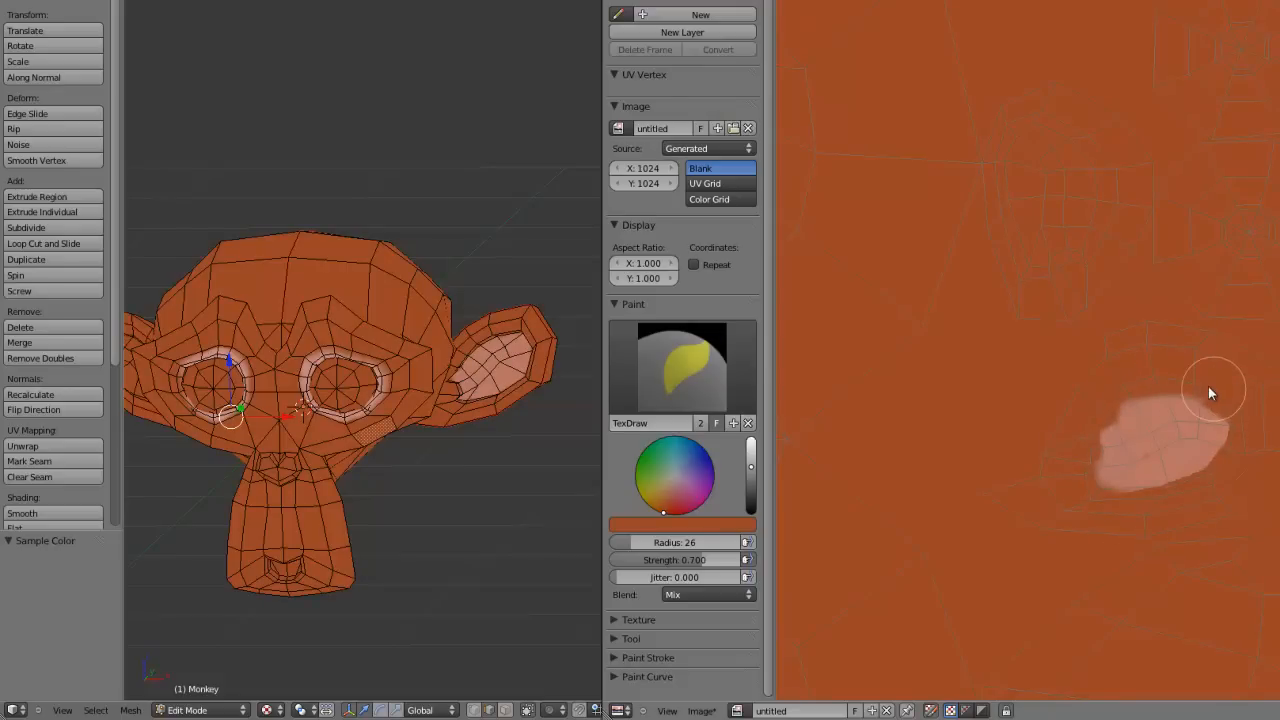
{"action": "scroll", "coordinate": [500, 378], "scroll_direction": "down", "scroll_amount": 4}
{"action": "key", "text": "Tab"}
{"action": "scroll", "coordinate": [300, 403], "scroll_direction": "up", "scroll_amount": 1}
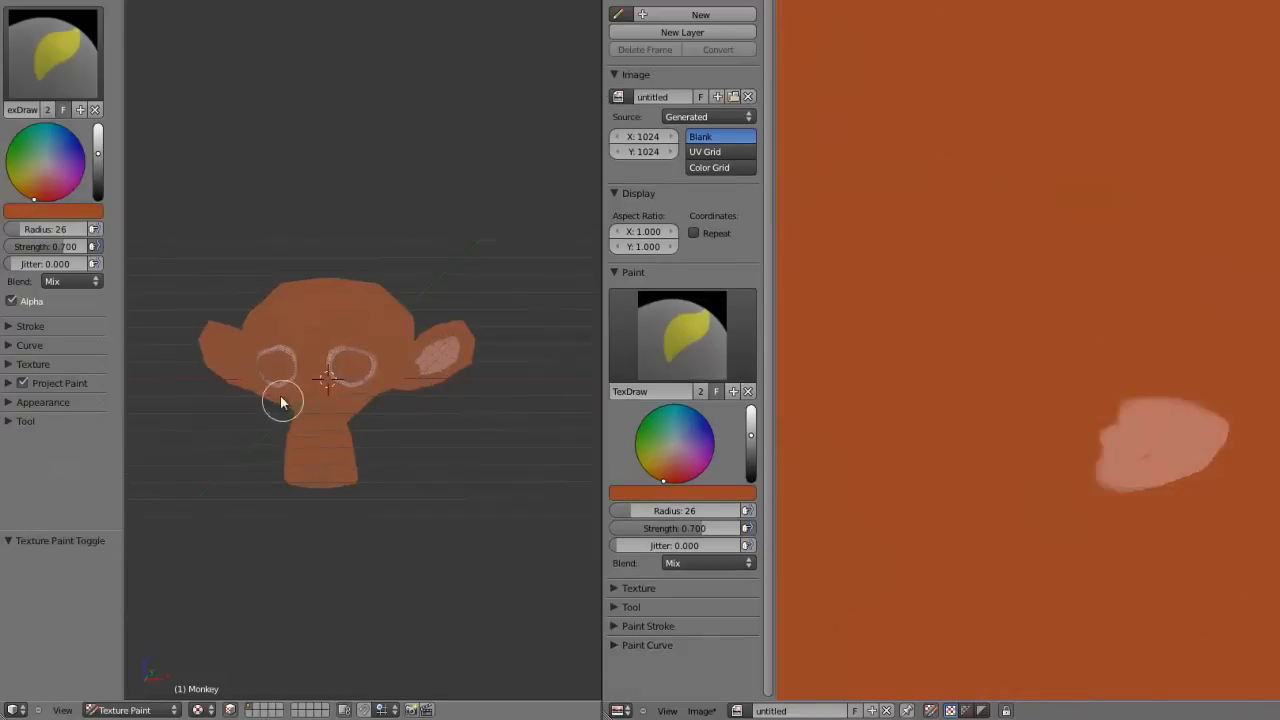
Step: Inspect the painted eye rings and ear on the monkey head from different angles and distances
{"action": "middle_click_drag", "start_coordinate": [281, 402], "coordinate": [138, 475]}
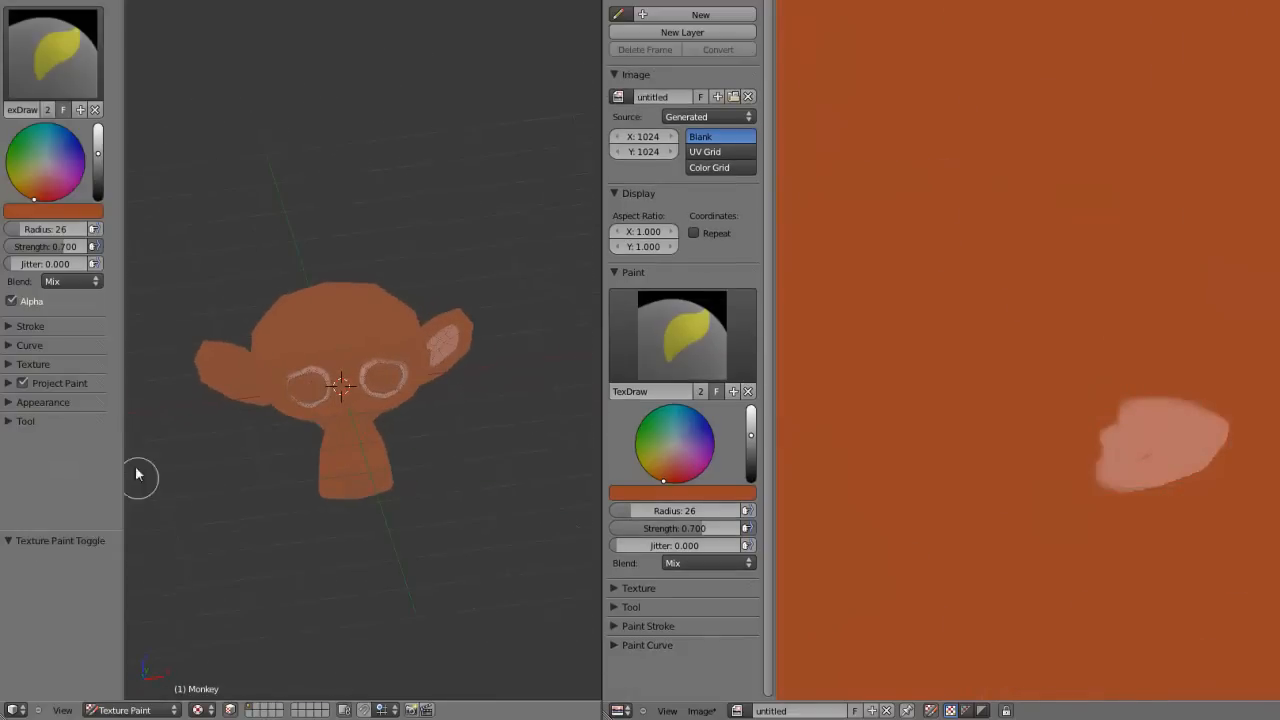
{"action": "scroll", "coordinate": [316, 426], "scroll_direction": "up", "scroll_amount": 3}
{"action": "scroll", "coordinate": [317, 427], "scroll_direction": "down", "scroll_amount": 3}
{"action": "scroll", "coordinate": [317, 427], "scroll_direction": "up", "scroll_amount": 3}
{"action": "middle_click_drag", "start_coordinate": [321, 431], "coordinate": [326, 350]}
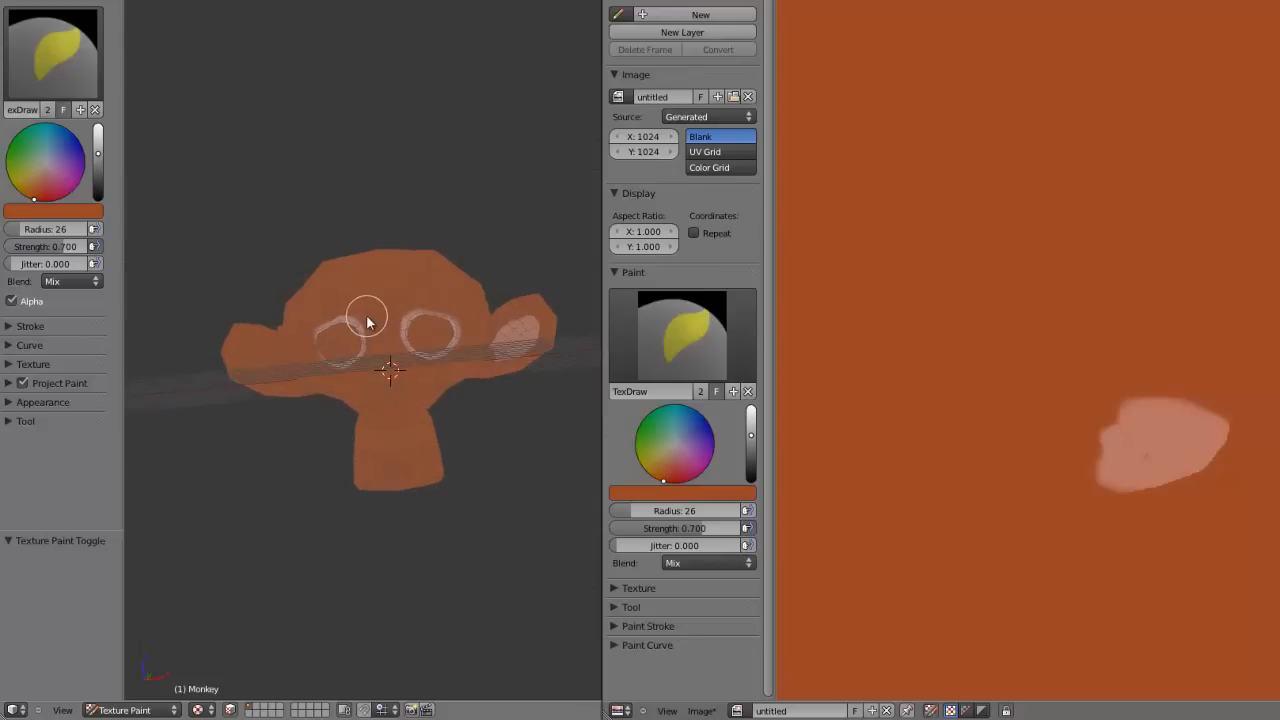
{"action": "key", "text": "KP_1"}
{"action": "mouse_move", "coordinate": [321, 382]}
{"action": "middle_mouse_down"}
{"action": "mouse_move", "coordinate": [314, 394]}
{"action": "mouse_move", "coordinate": [446, 420]}
{"action": "mouse_move", "coordinate": [363, 443]}
{"action": "mouse_move", "coordinate": [418, 336]}
{"action": "middle_mouse_up"}
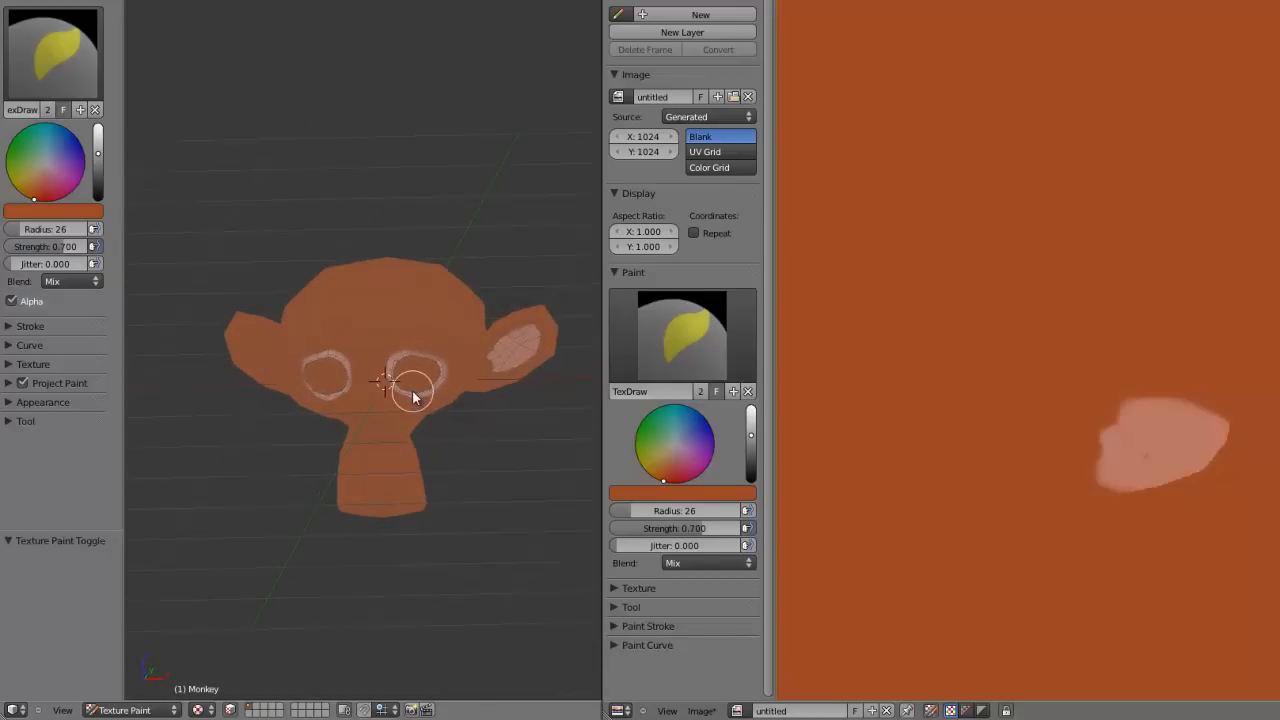
{"action": "scroll", "coordinate": [413, 396], "scroll_direction": "up", "scroll_amount": 6}
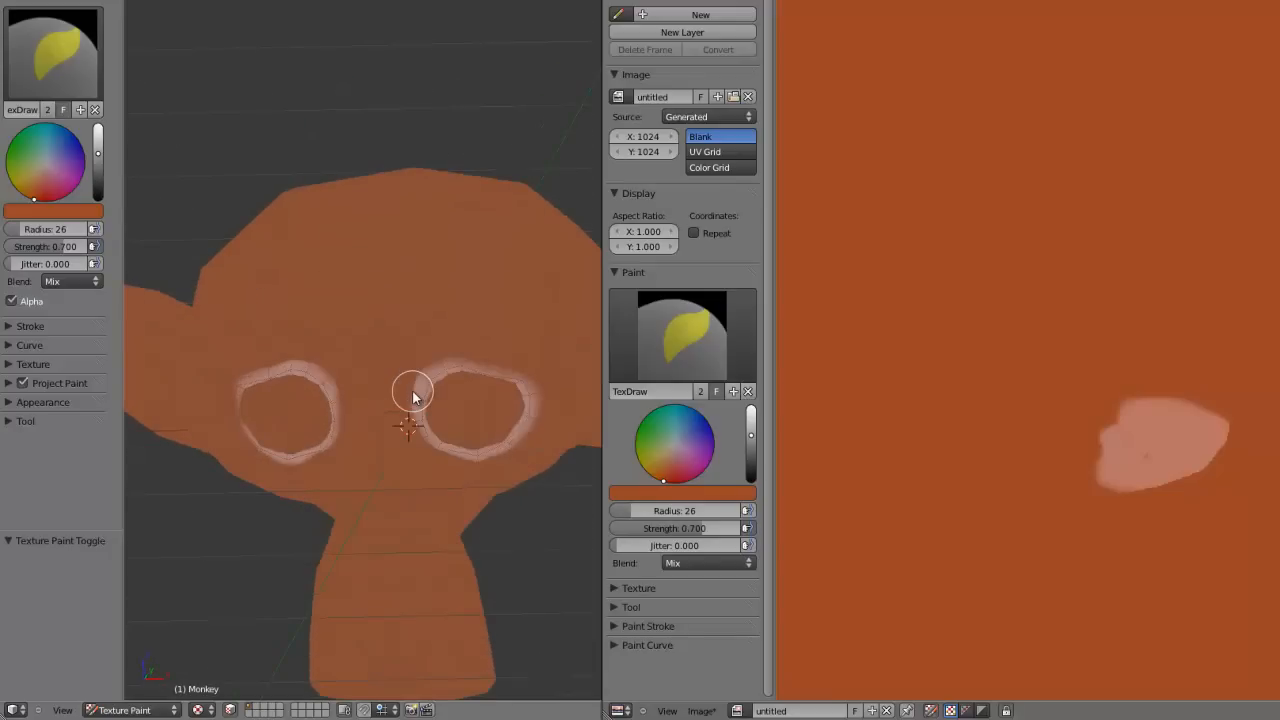
{"action": "scroll", "coordinate": [413, 396], "scroll_direction": "down", "scroll_amount": 6}
{"action": "mouse_move", "coordinate": [412, 390]}
{"action": "middle_mouse_down"}
{"action": "mouse_move", "coordinate": [371, 380]}
{"action": "mouse_move", "coordinate": [366, 362]}
{"action": "middle_mouse_up"}
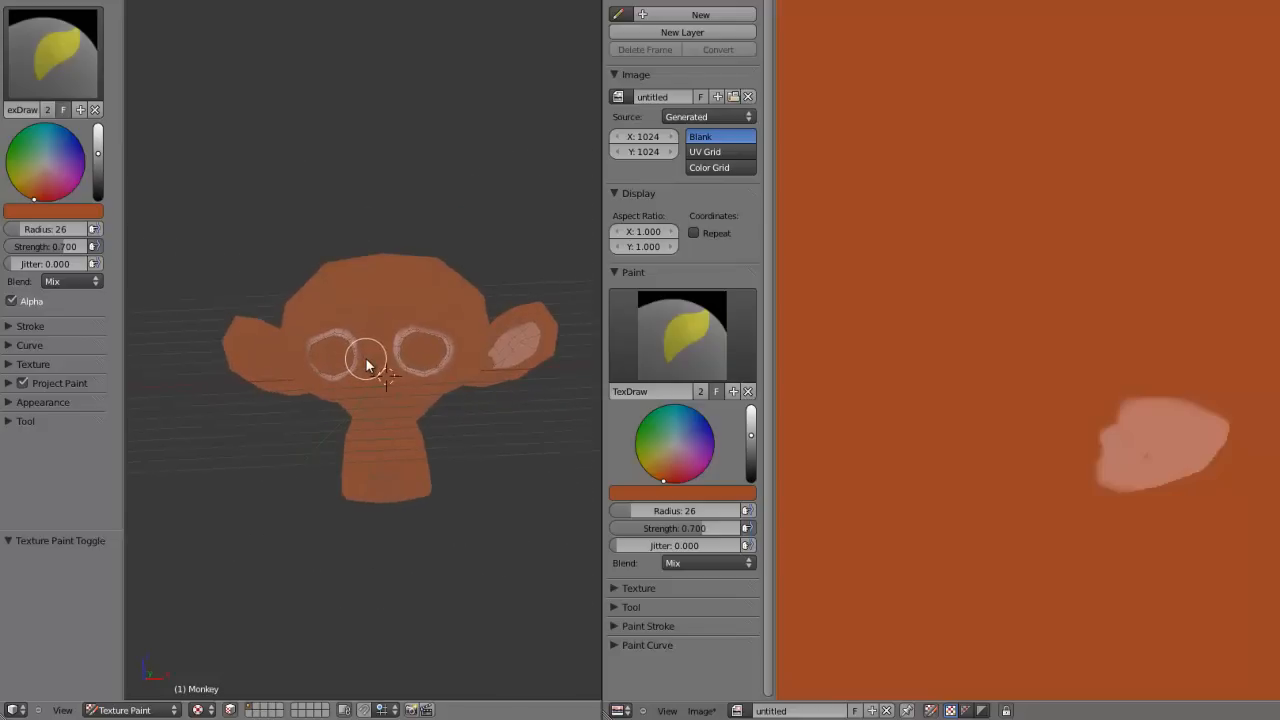
{"action": "scroll", "coordinate": [366, 359], "scroll_direction": "up", "scroll_amount": 4}
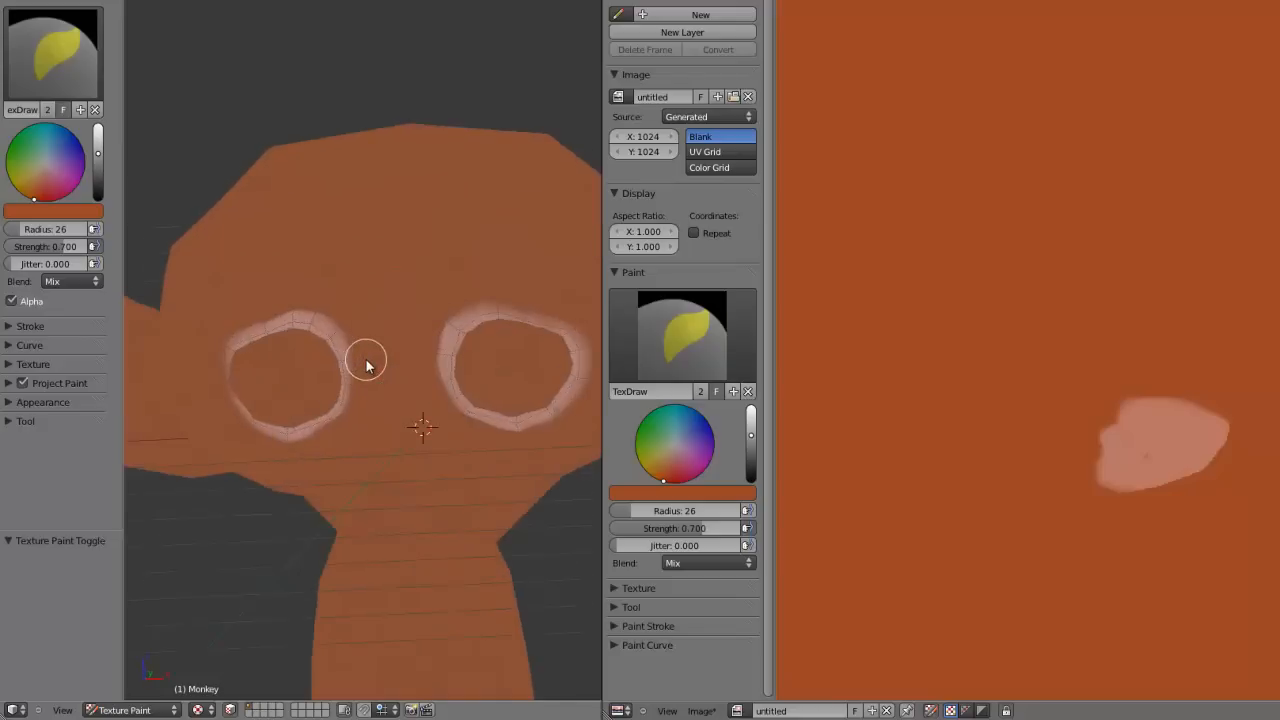